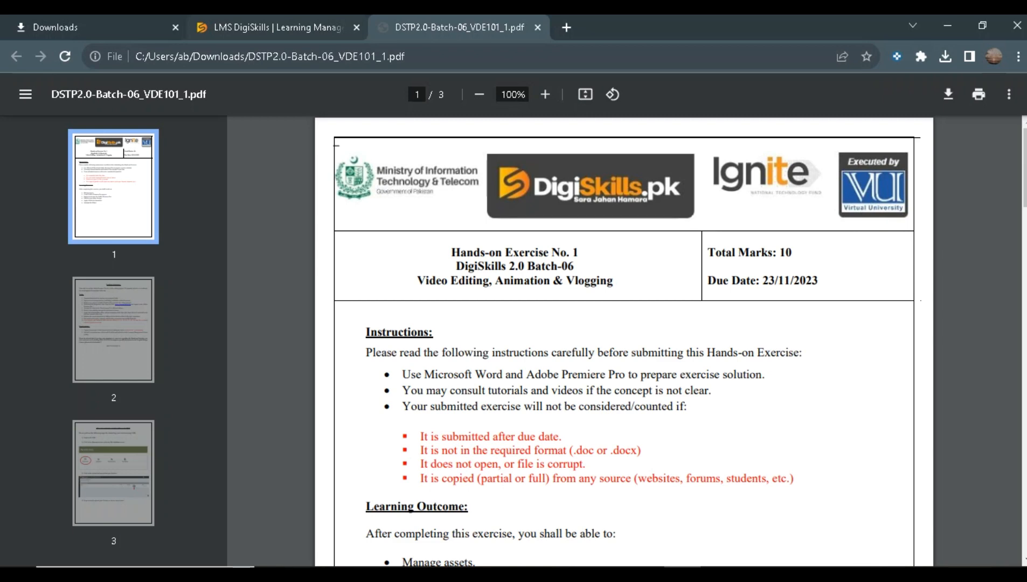
Step: Return to the DigiSkills LMS home page, dismiss the mobile number verification, and open the Video Editing, Animation and Vlogging course
click(269, 27)
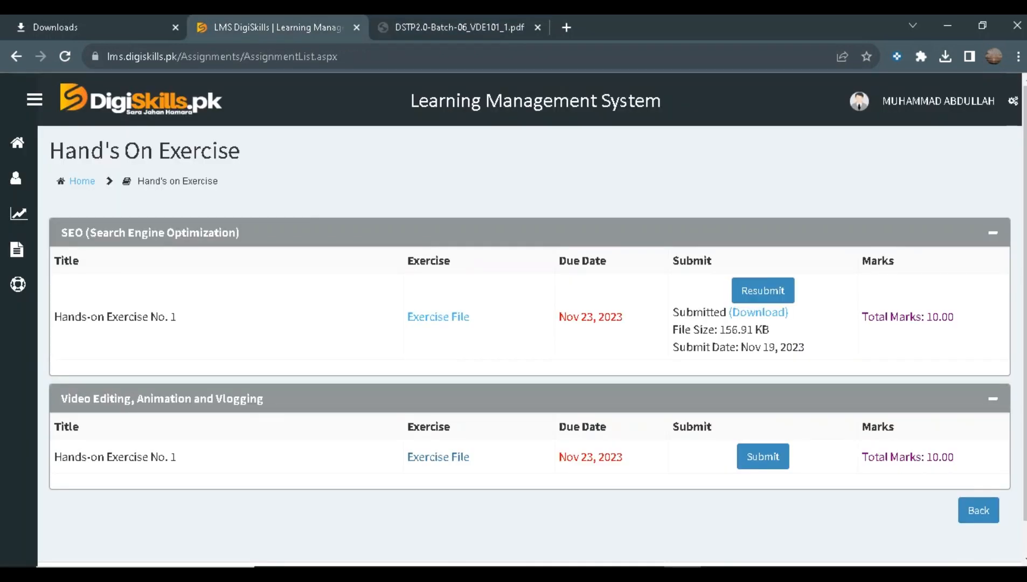
click(141, 99)
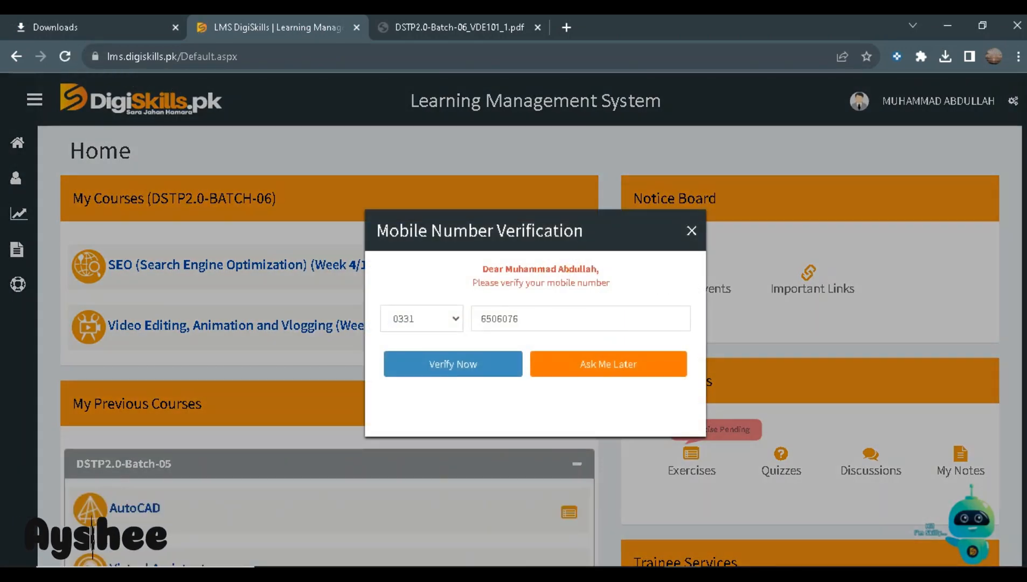
key(Escape)
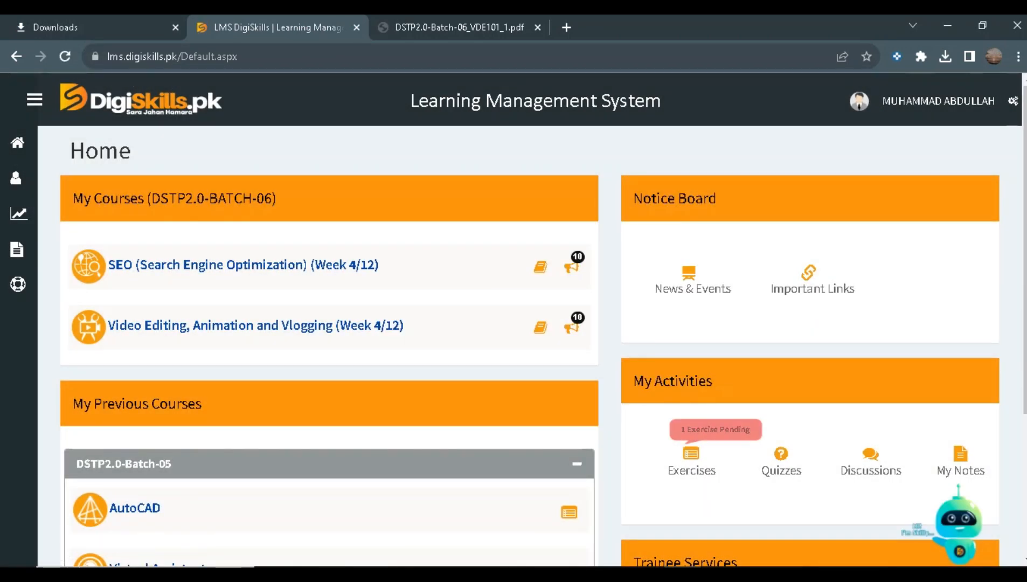
click(256, 325)
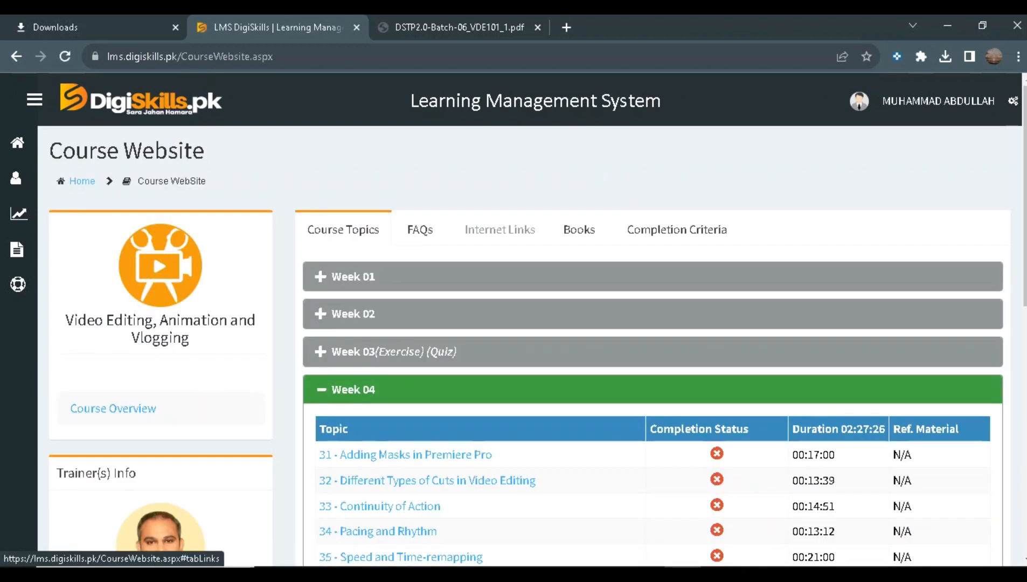
Step: Examine the course's internet links, books, completion criteria, topics and FAQs
click(500, 229)
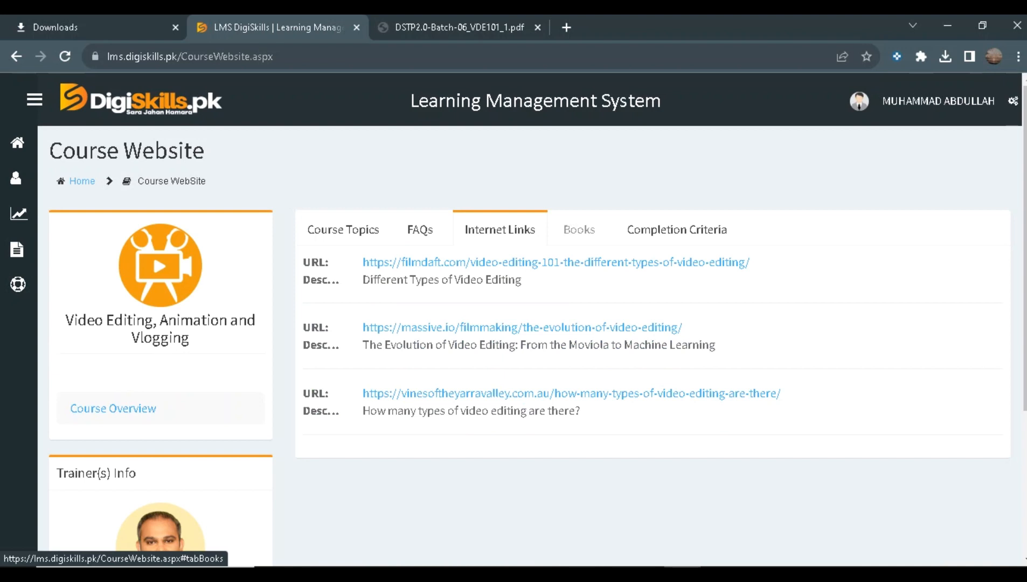
click(579, 229)
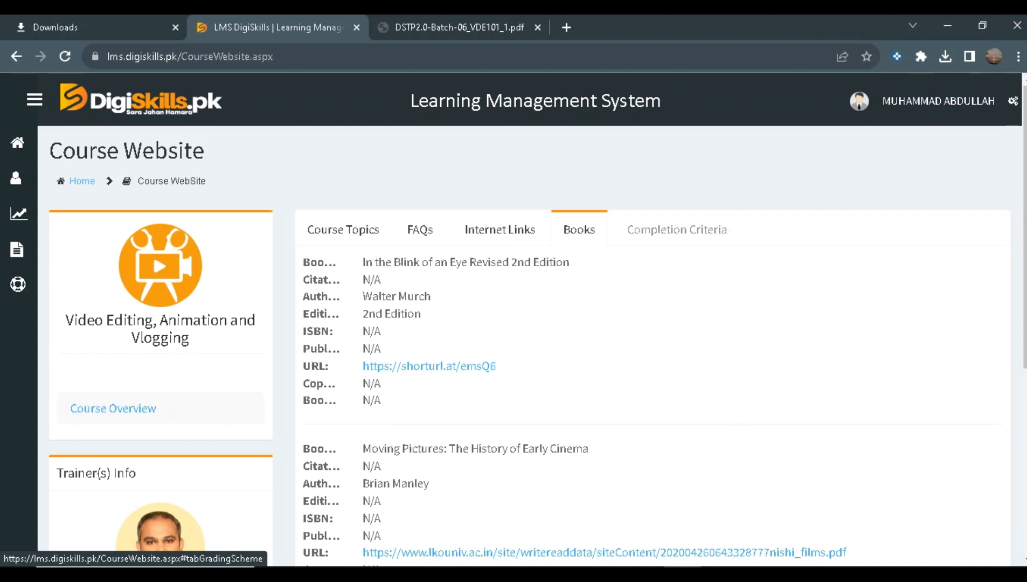
click(676, 229)
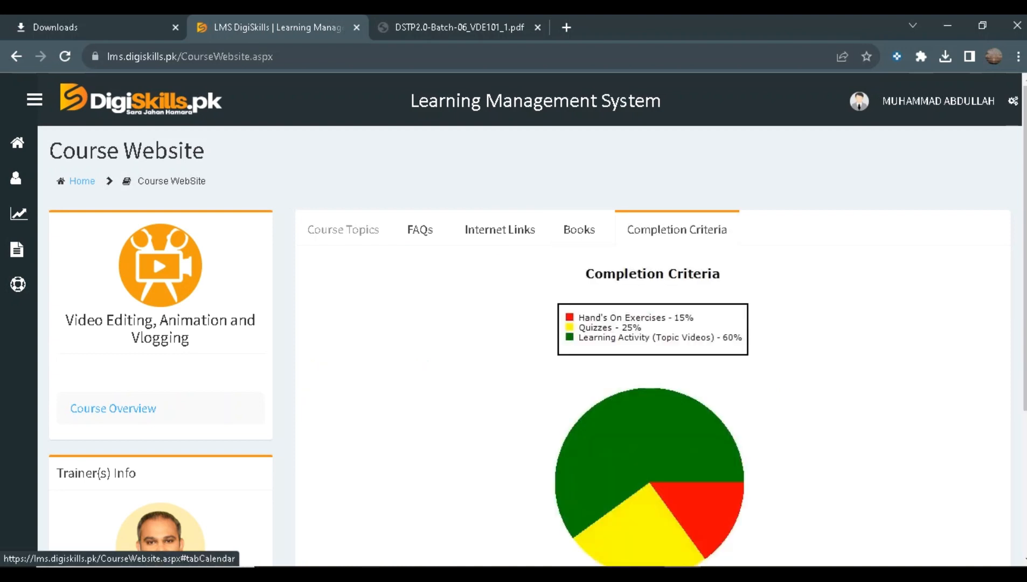
click(343, 229)
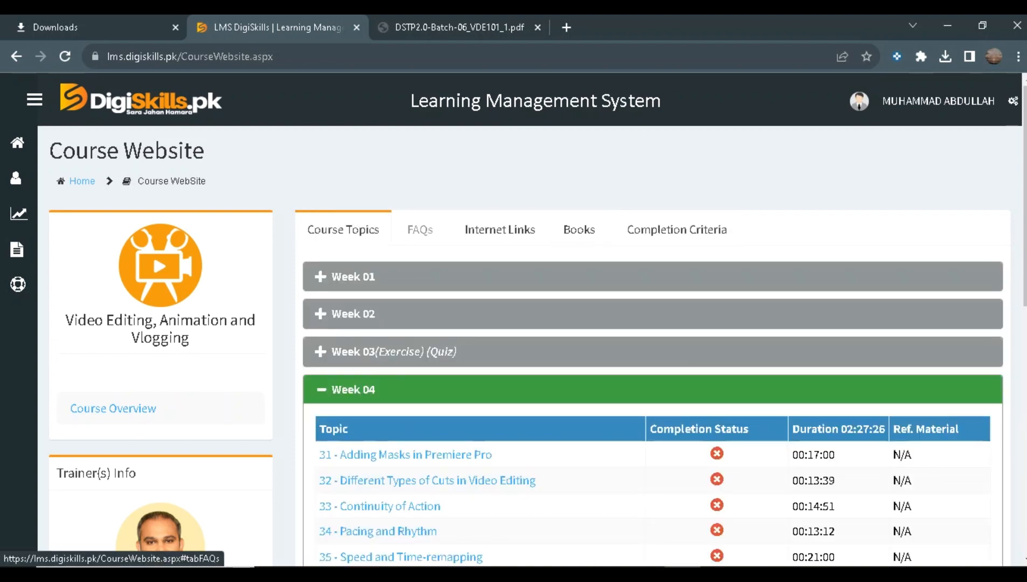
click(420, 229)
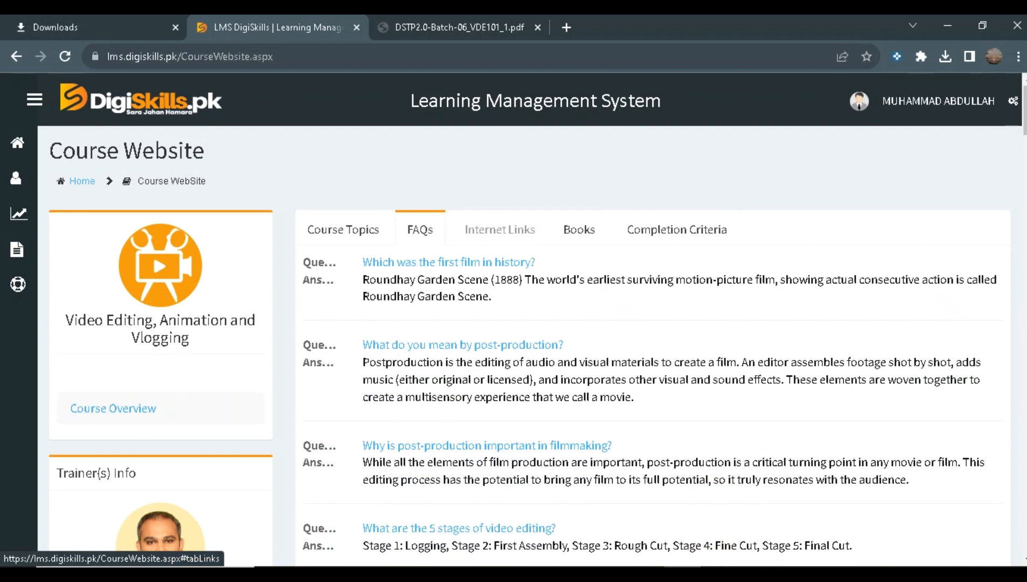
click(500, 229)
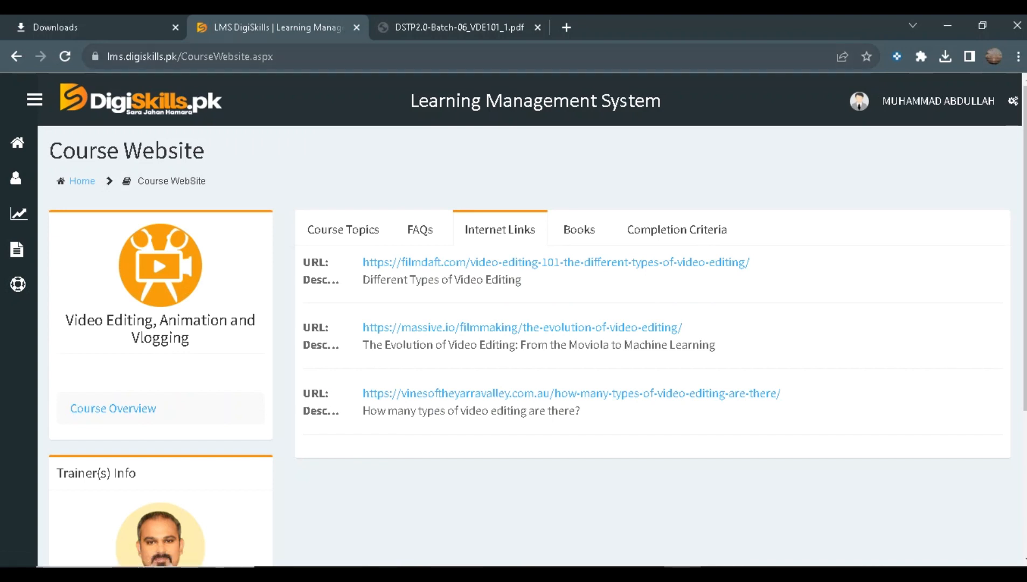
Step: Read through DSTP2.0-Batch-06_VDE101_1.pdf for the exercise instructions, tasks, requirements and submission guide
click(459, 28)
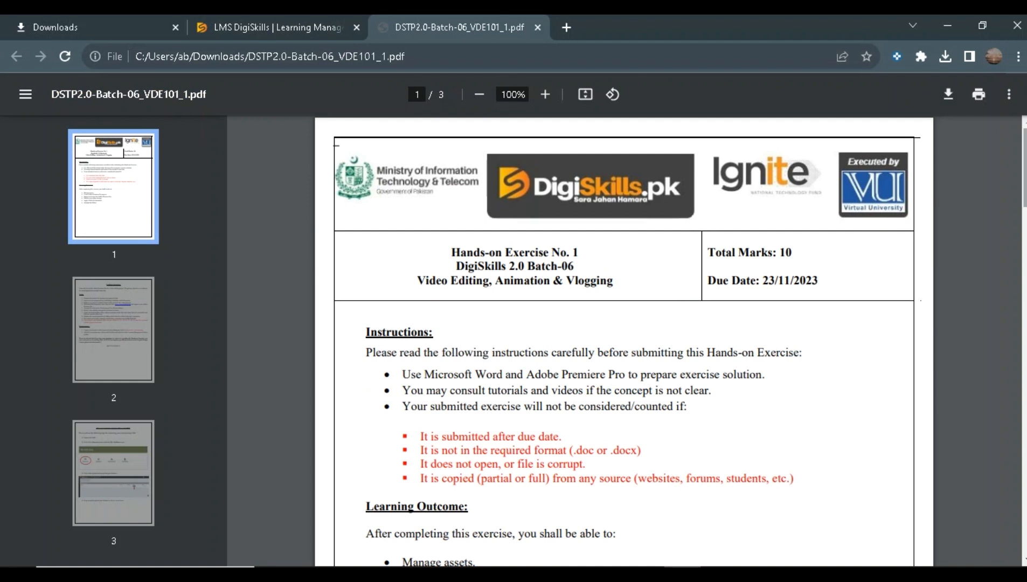
scroll(624, 339, down, 3)
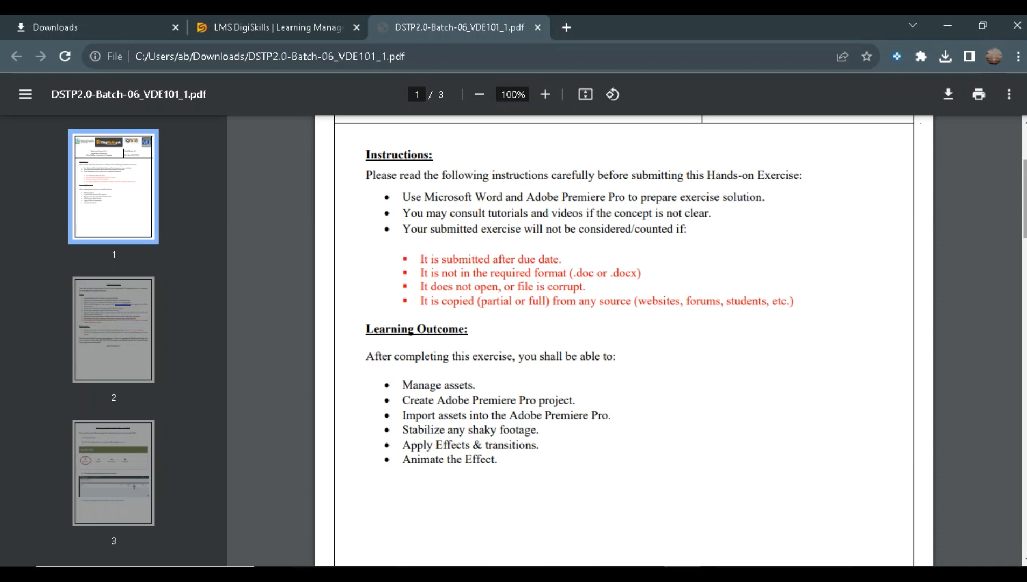
scroll(624, 339, down, 10)
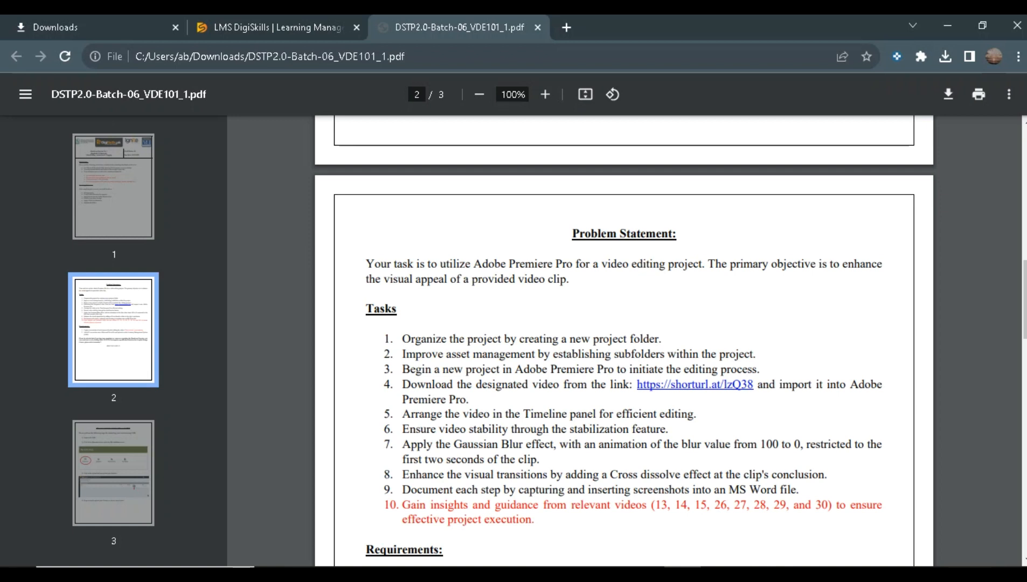
scroll(623, 339, down, 1)
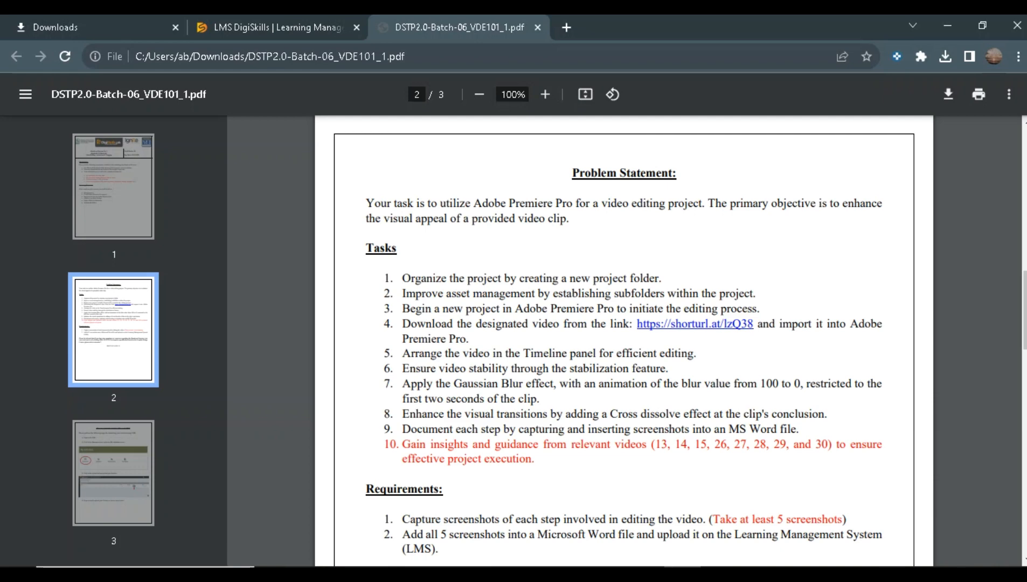
scroll(624, 339, down, 1)
scroll(623, 340, down, 1)
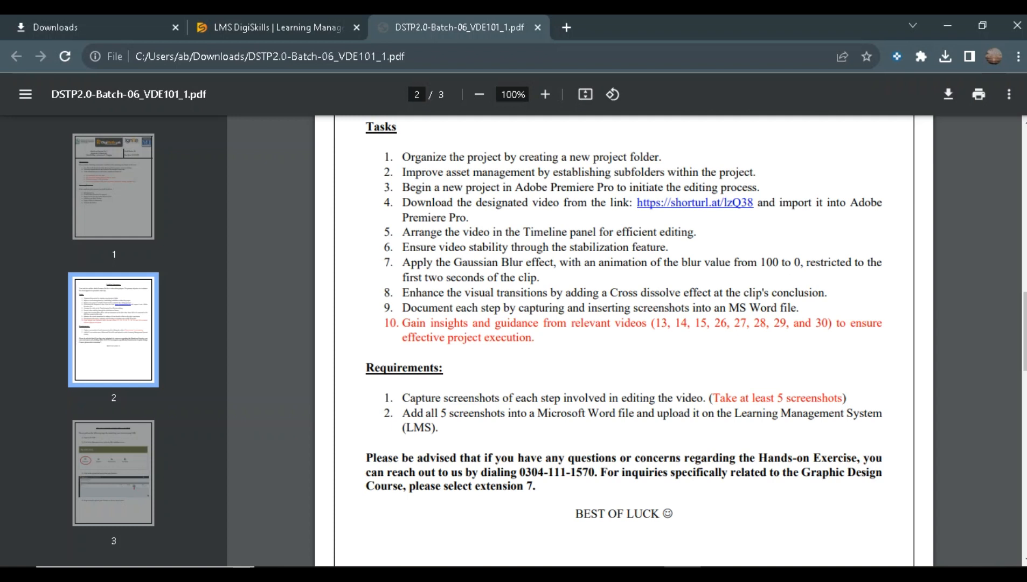
scroll(624, 340, down, 7)
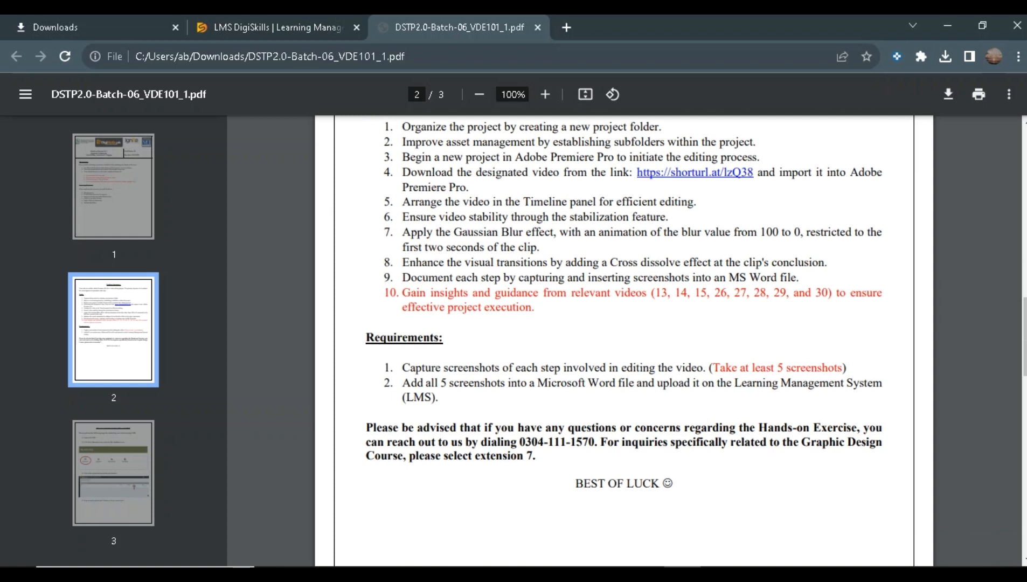
scroll(623, 339, down, 6)
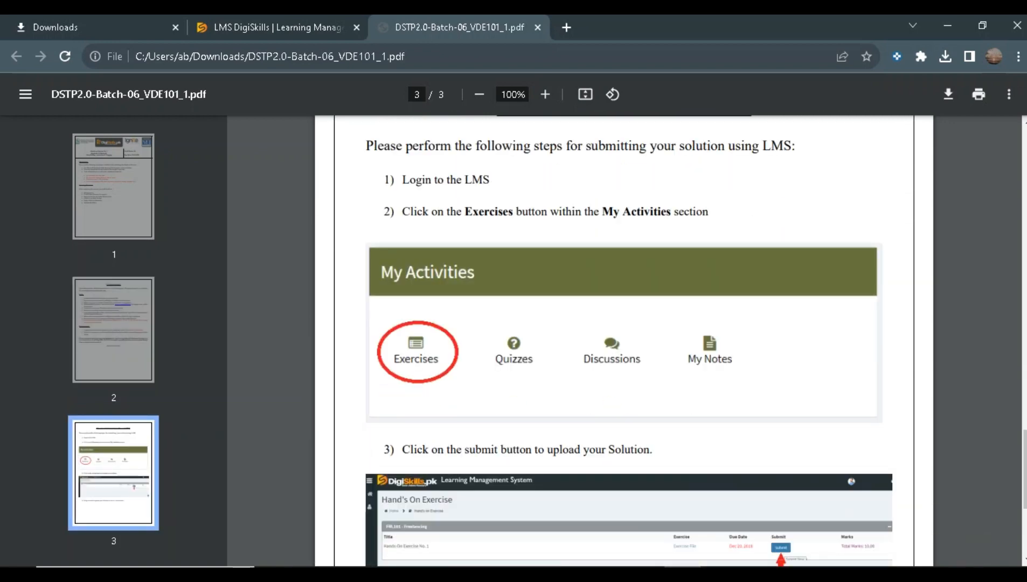
scroll(624, 339, down, 5)
scroll(624, 340, up, 8)
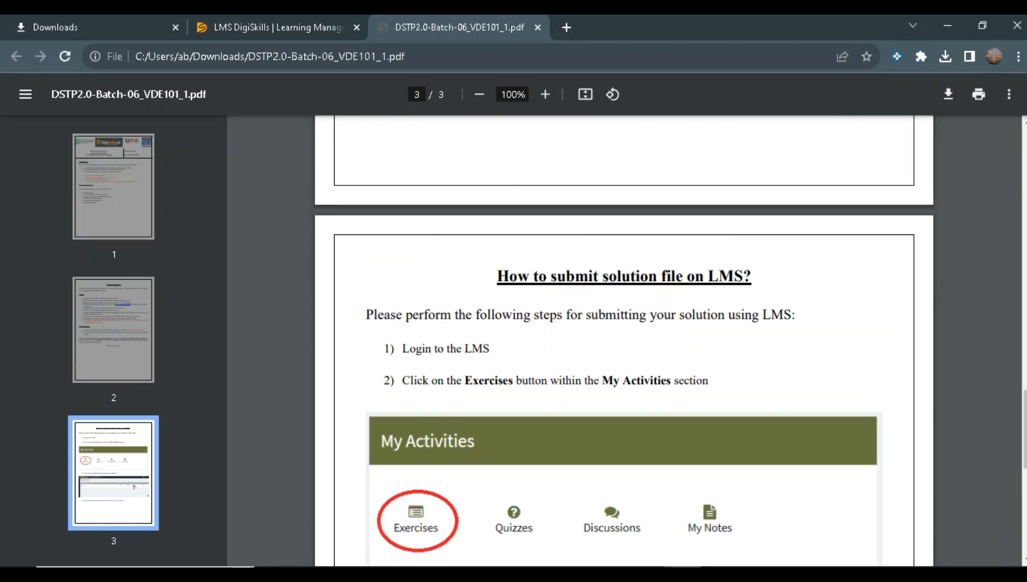
scroll(623, 339, up, 13)
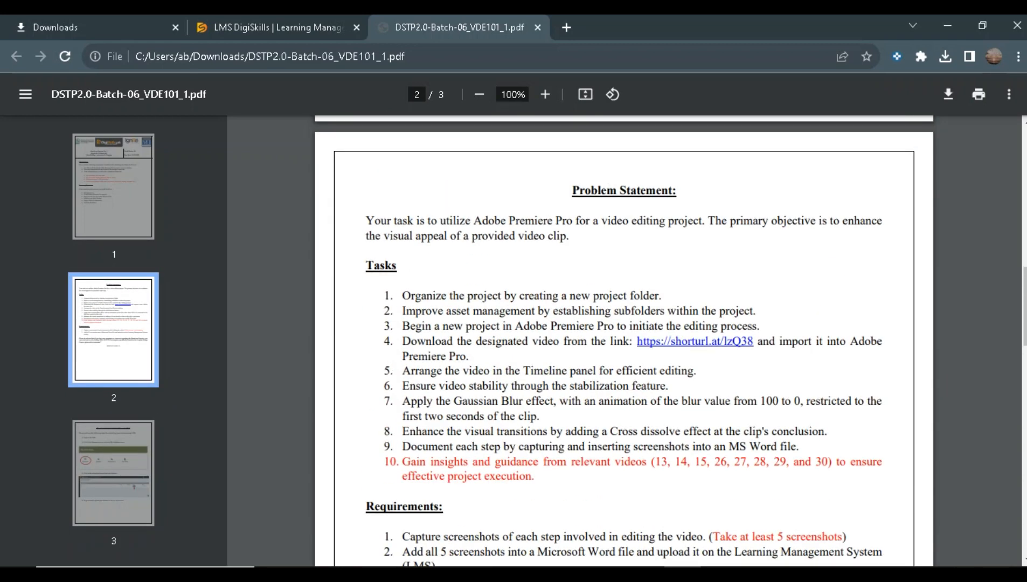
Step: Switch to Video Editing.docx in WPS Office, review its task list, and insert an unnumbered blank line below task 1
click(459, 569)
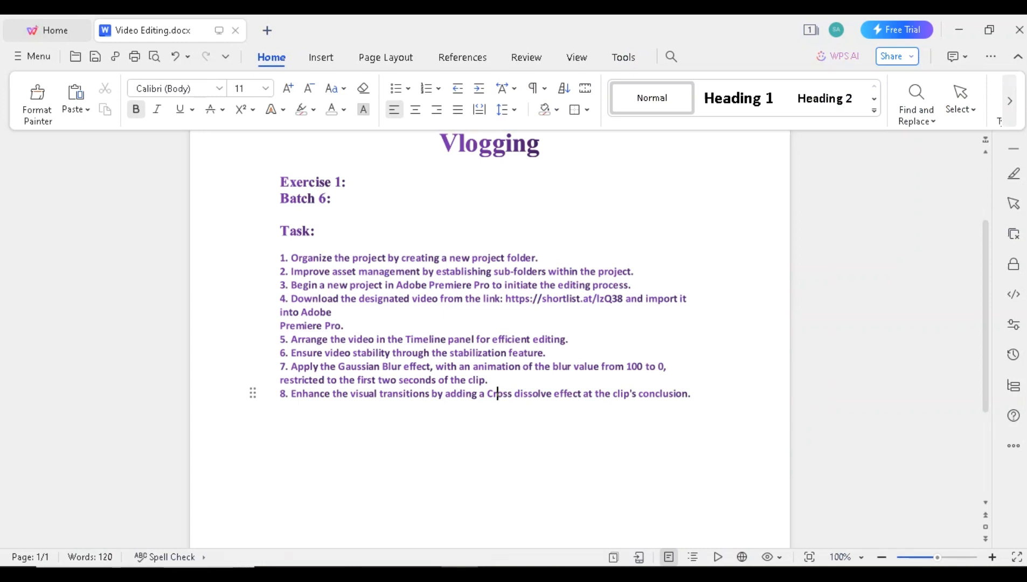
scroll(489, 323, up, 4)
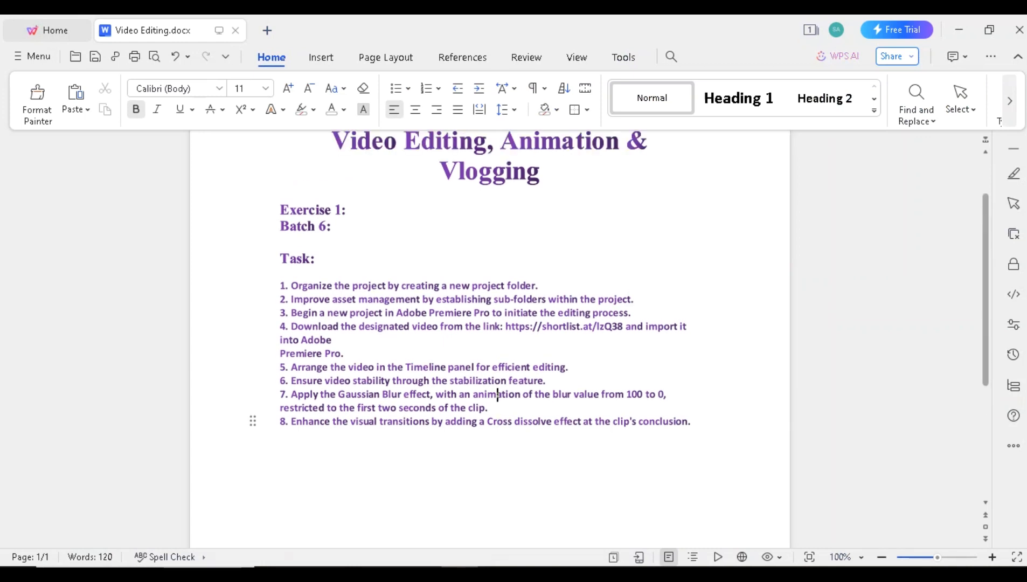
scroll(490, 323, down, 1)
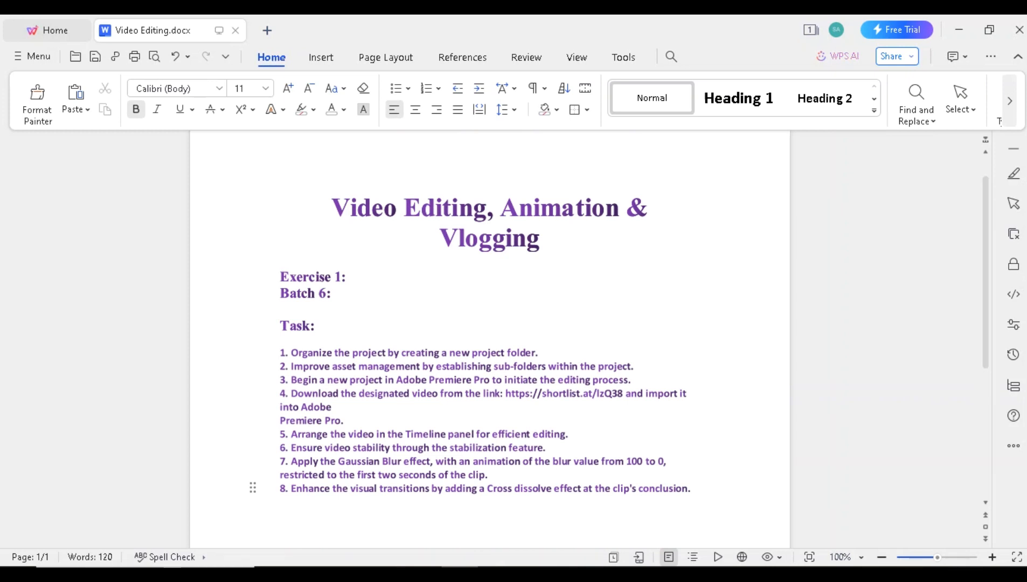
click(539, 353)
key(Return)
key(BackSpace)
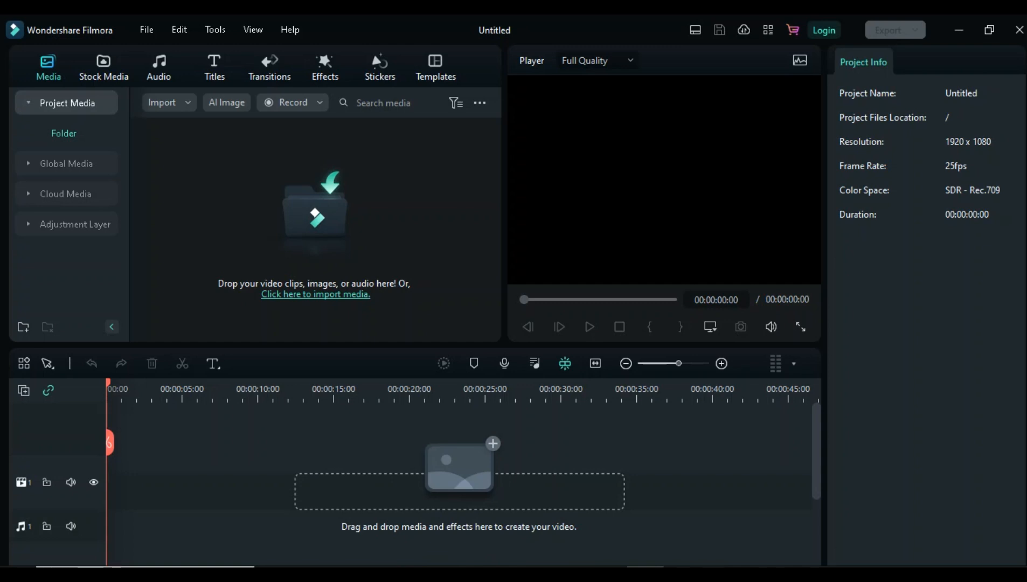
key(ctrl+i)
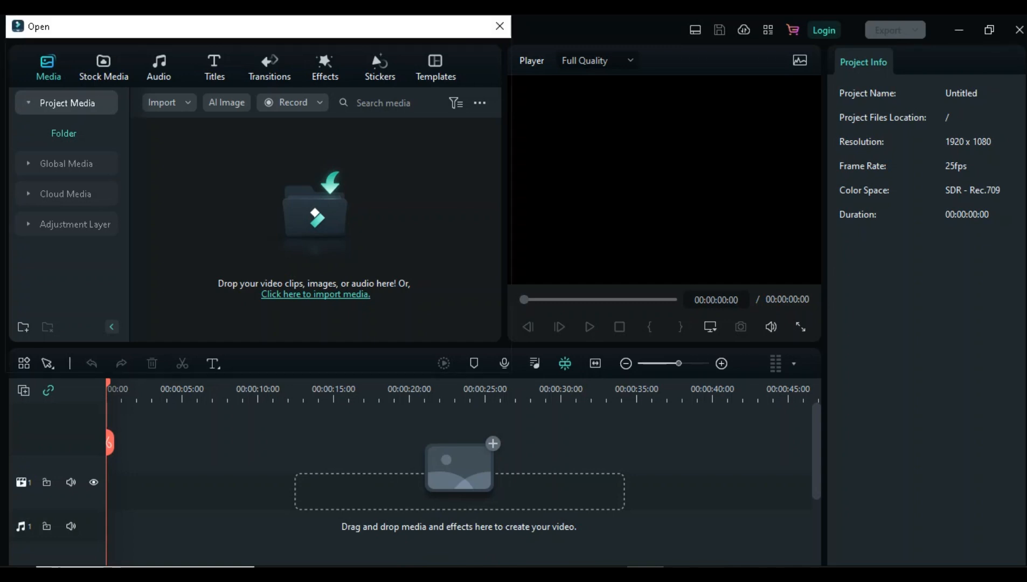
key(Escape)
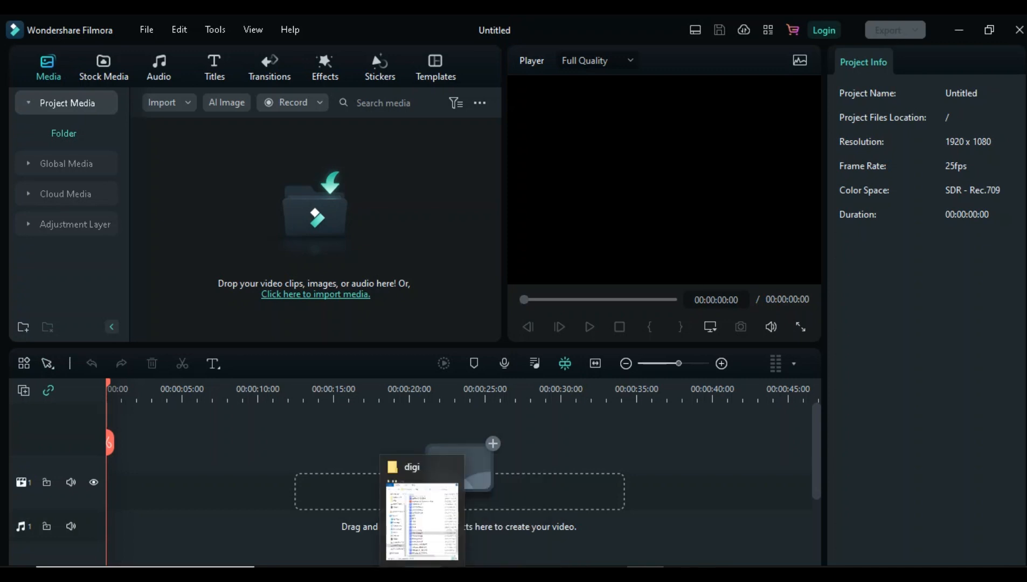
Step: In Video Editing.docx, remove the blank line below task 1 and insert an unnumbered blank line below task 2
click(460, 575)
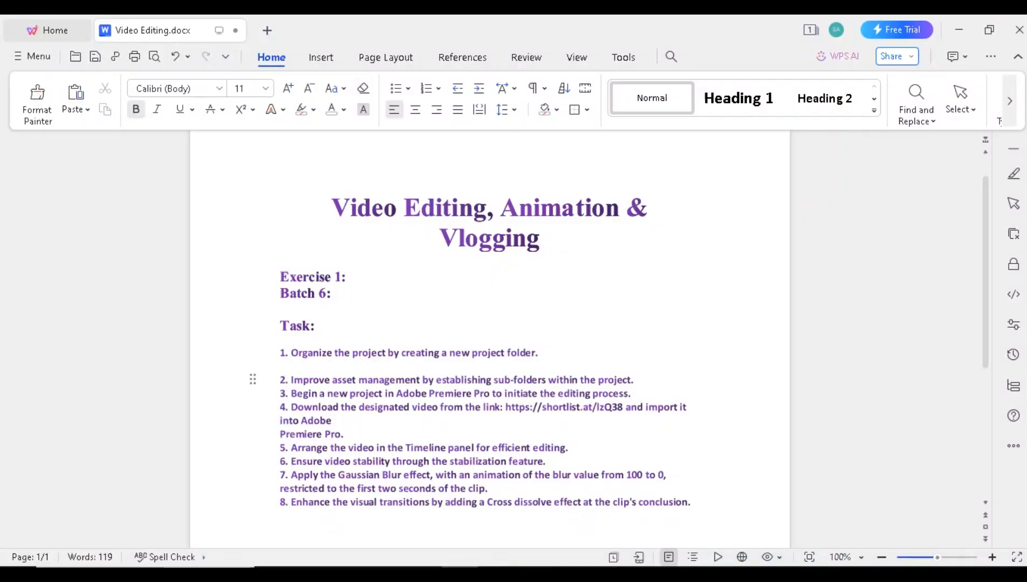
key(Delete)
key(End)
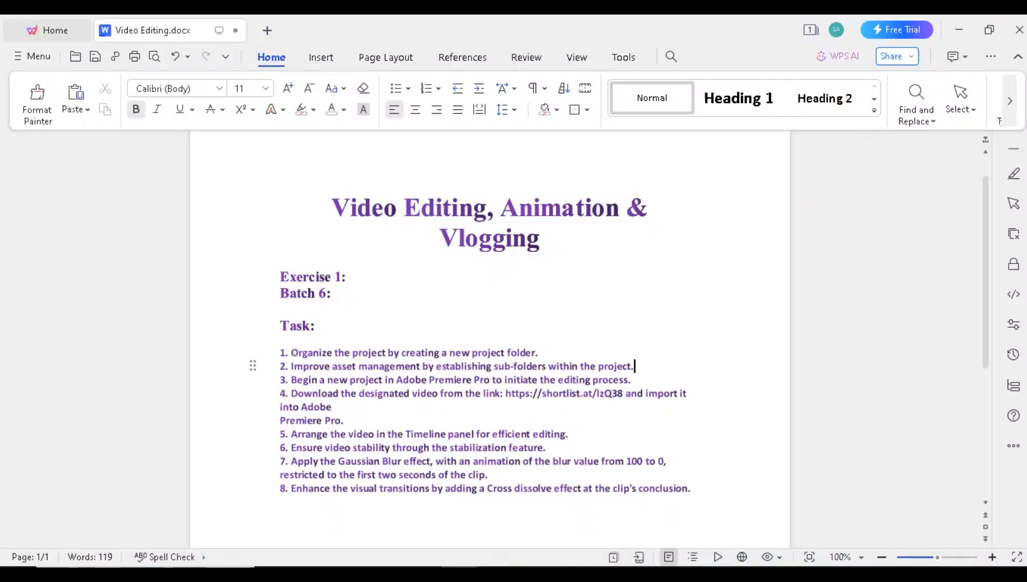
key(Return)
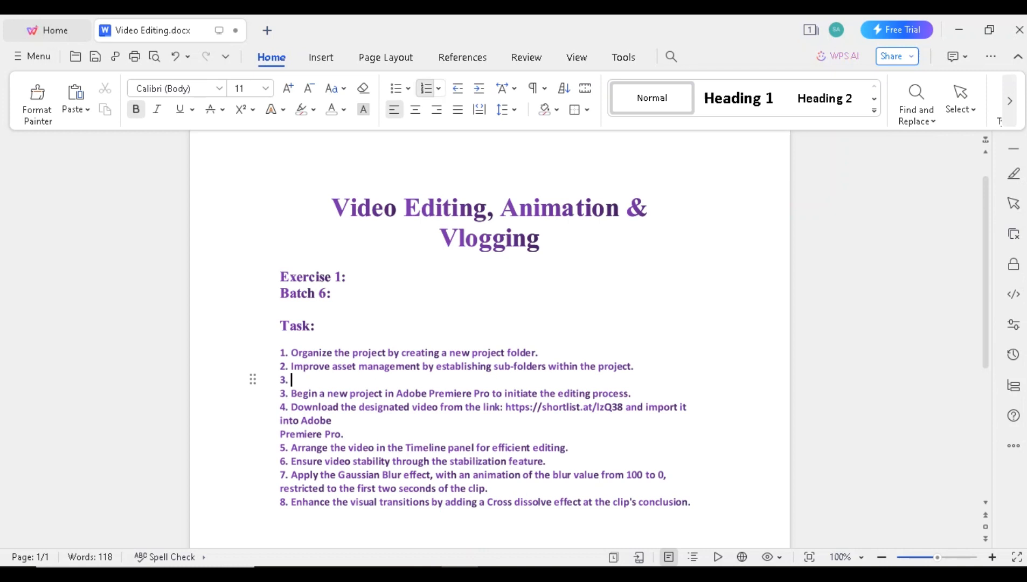
key(BackSpace)
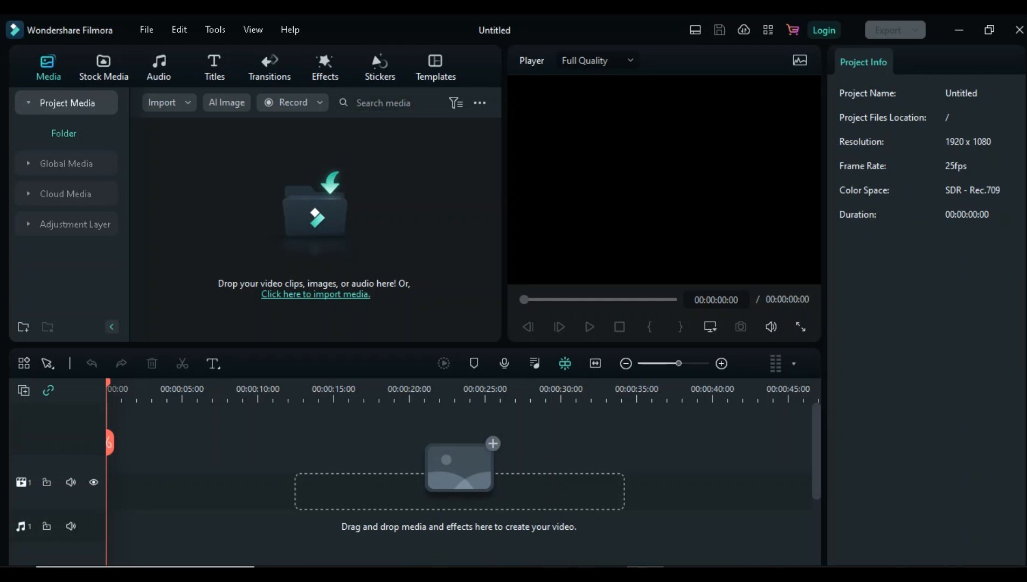
click(479, 102)
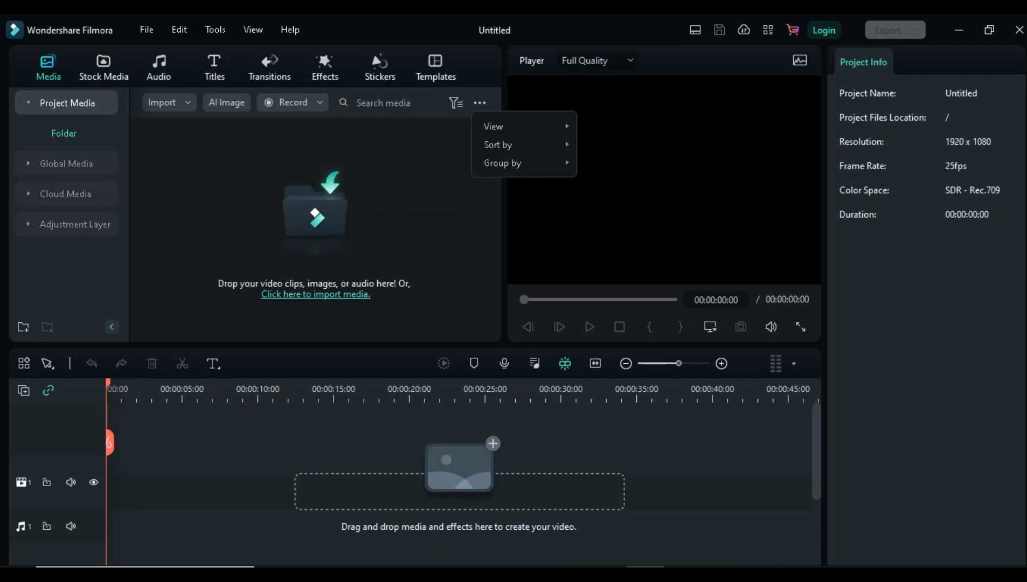
click(67, 103)
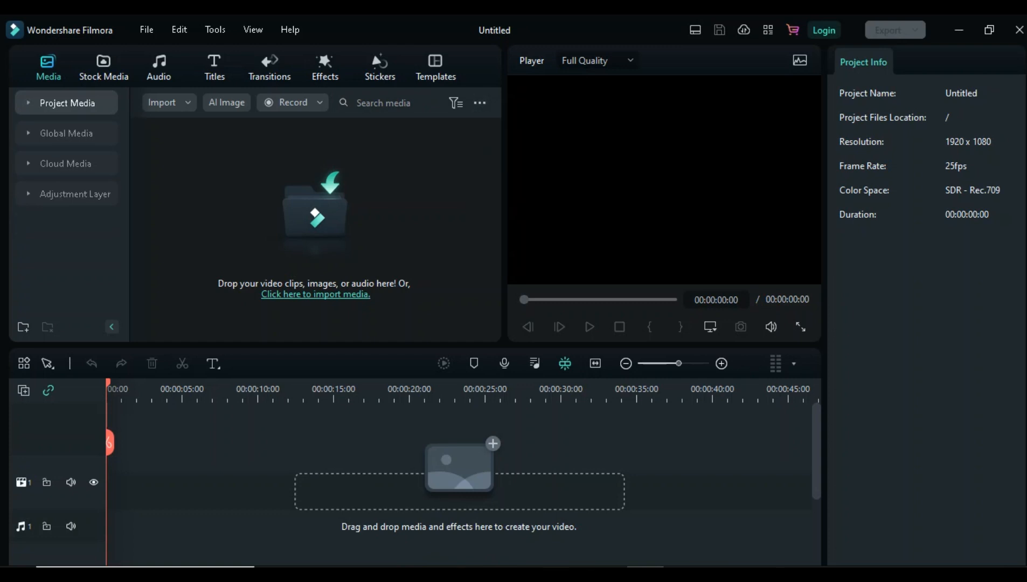
click(66, 102)
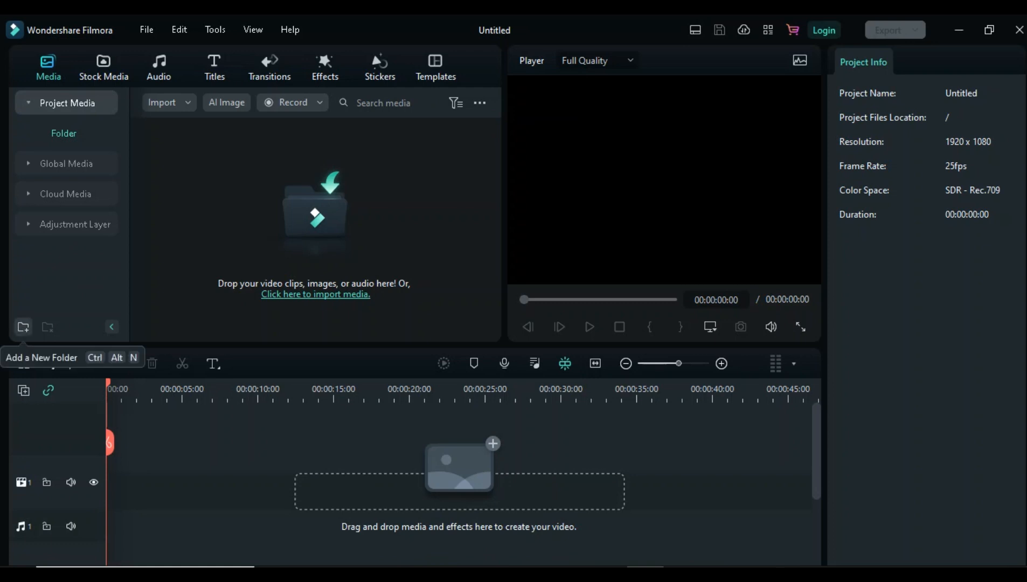
Step: Add a project media folder named Asset in Wondershare Filmora, and switch back to Video Editing.docx
click(24, 327)
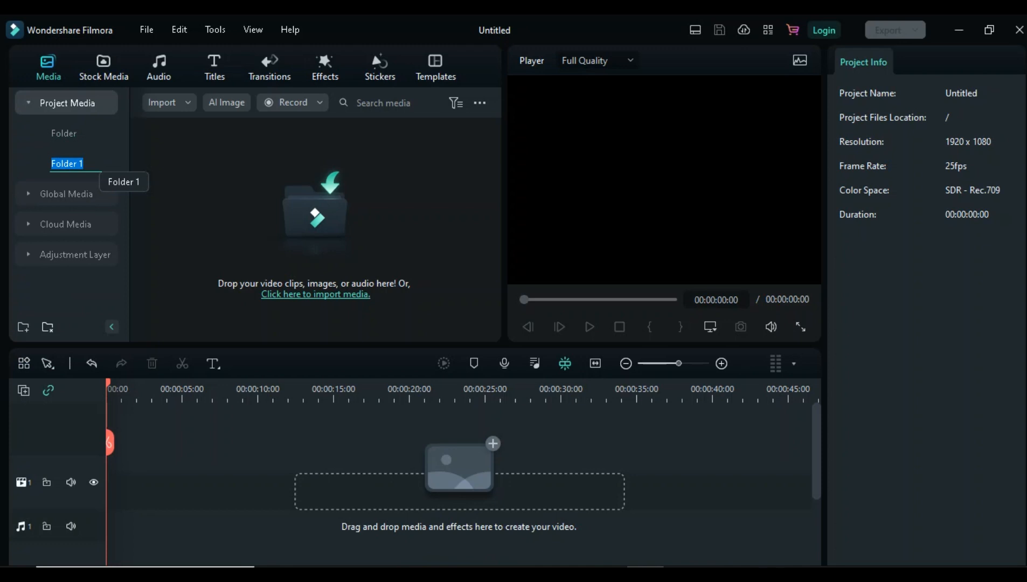
key(ctrl+v)
key(ctrl+z)
text(Asset)
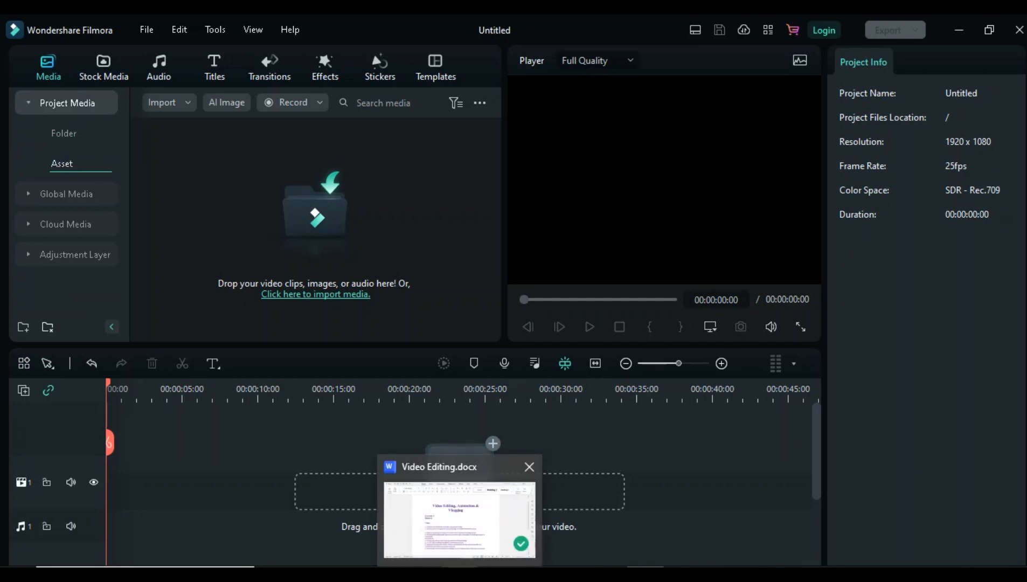
click(460, 573)
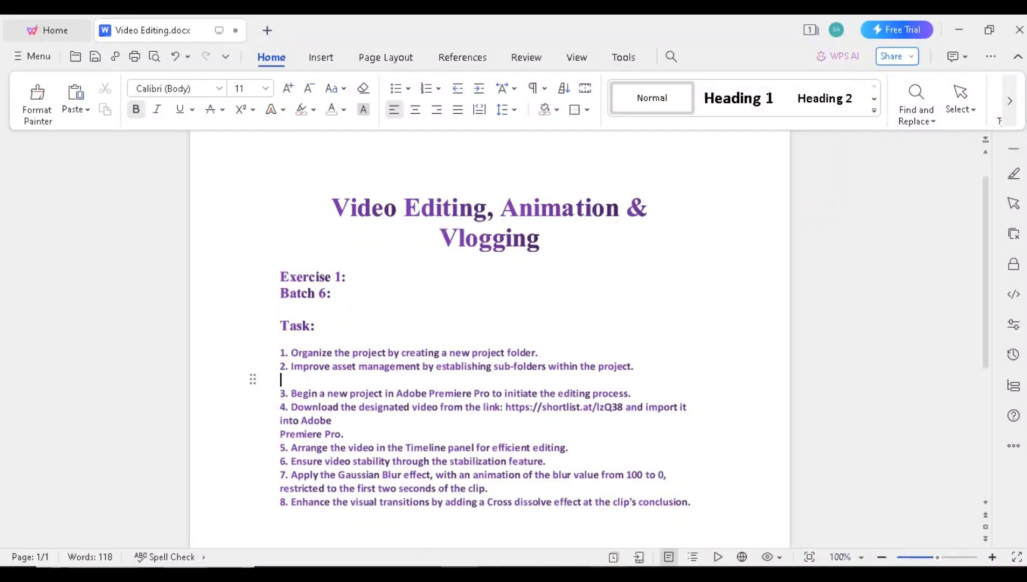
Step: Switch to Wondershare Filmora, rename the Asset project media folder to Asset management, and leave that folder selected
mouse_move(609, 573)
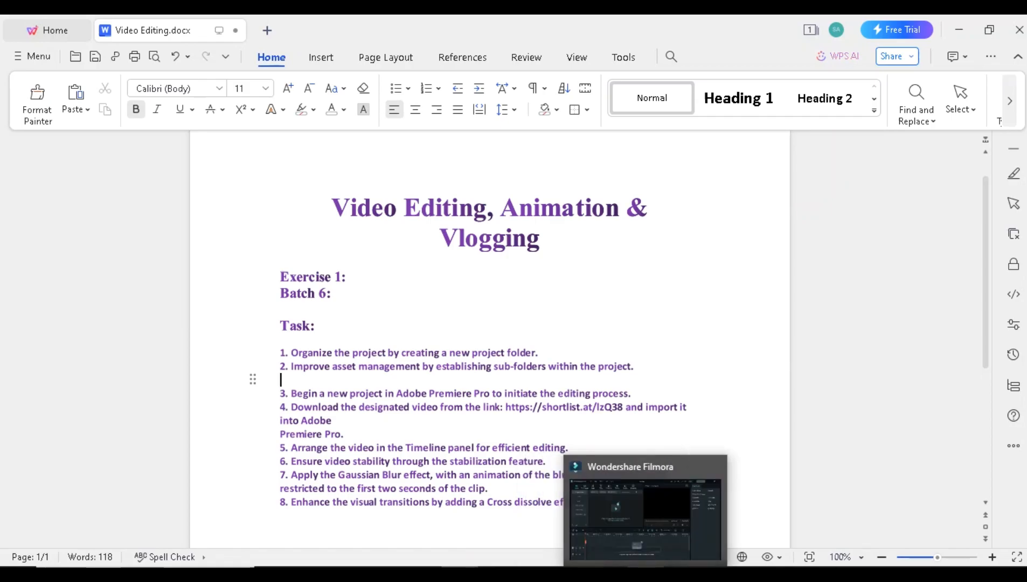
click(646, 573)
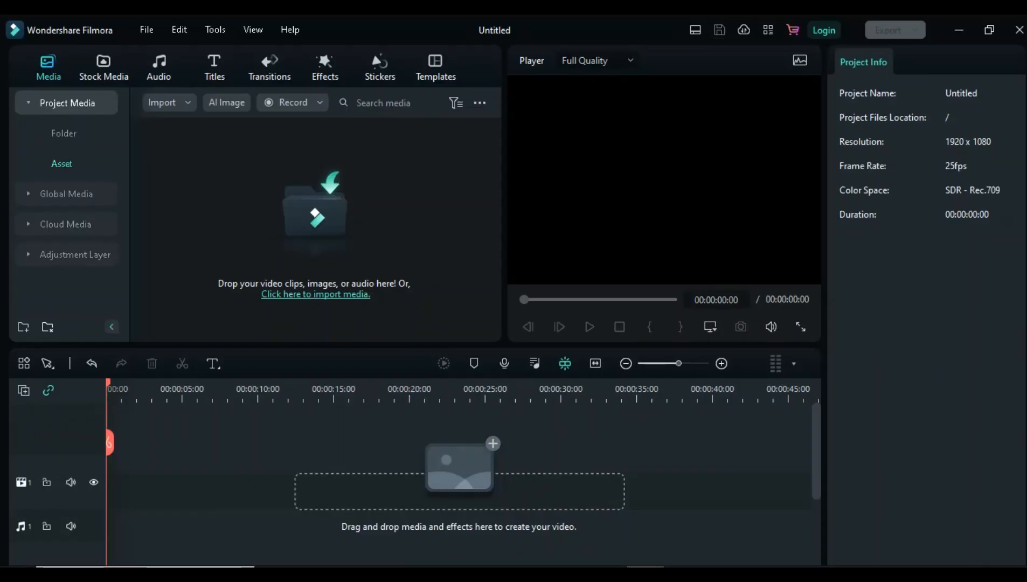
right_click(66, 164)
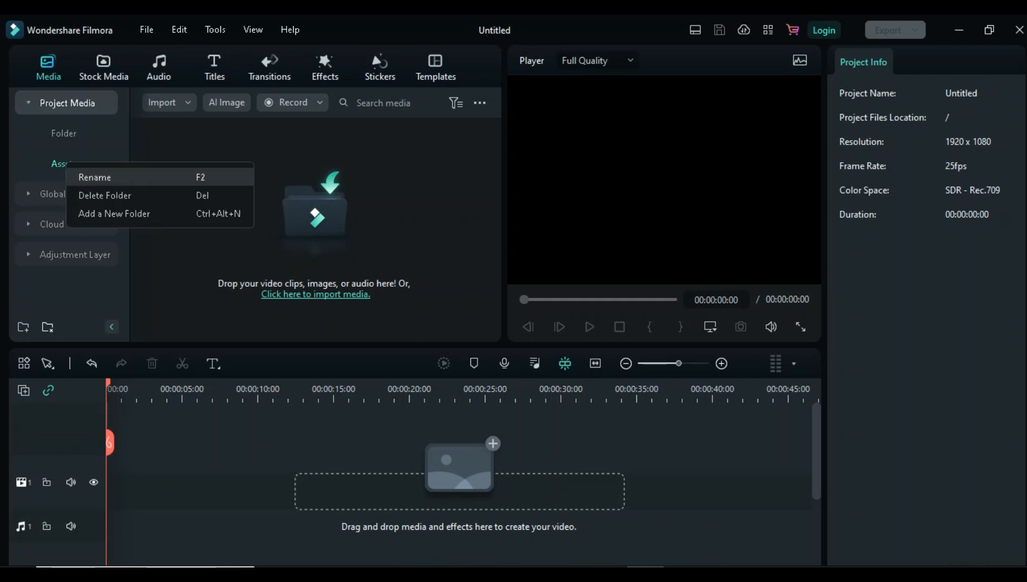
click(95, 177)
key(End)
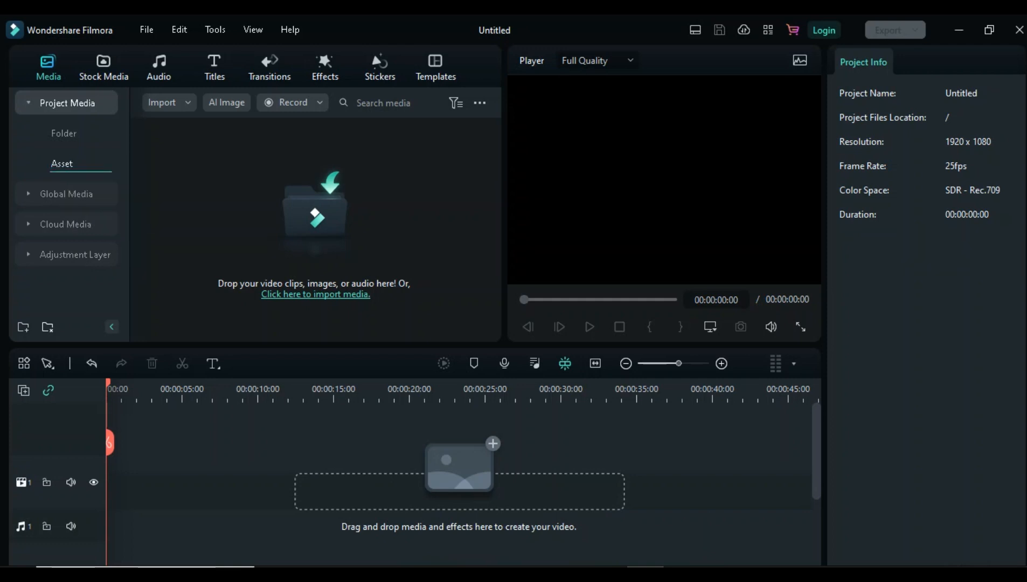
text(management)
key(Return)
click(64, 133)
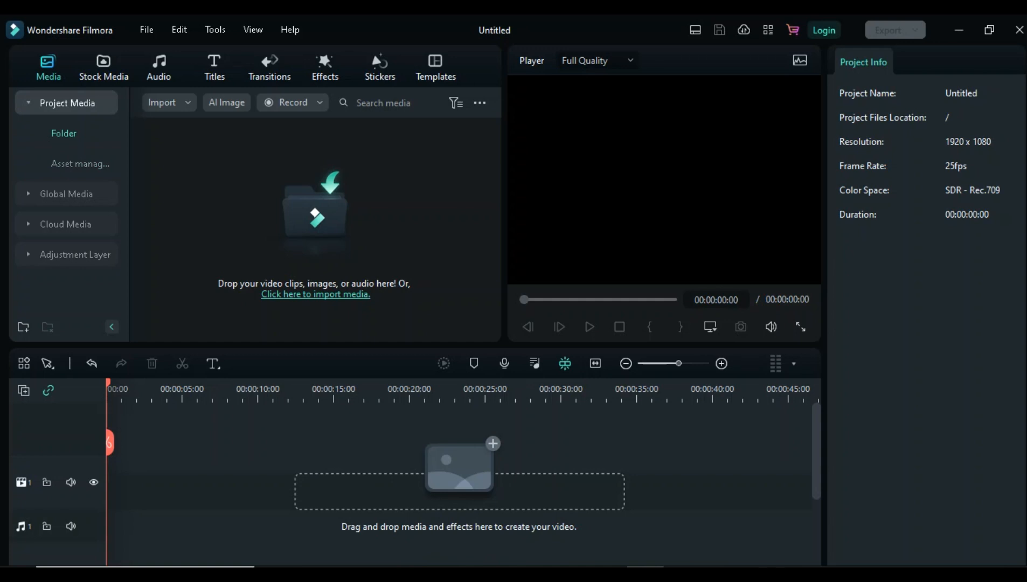
right_click(64, 135)
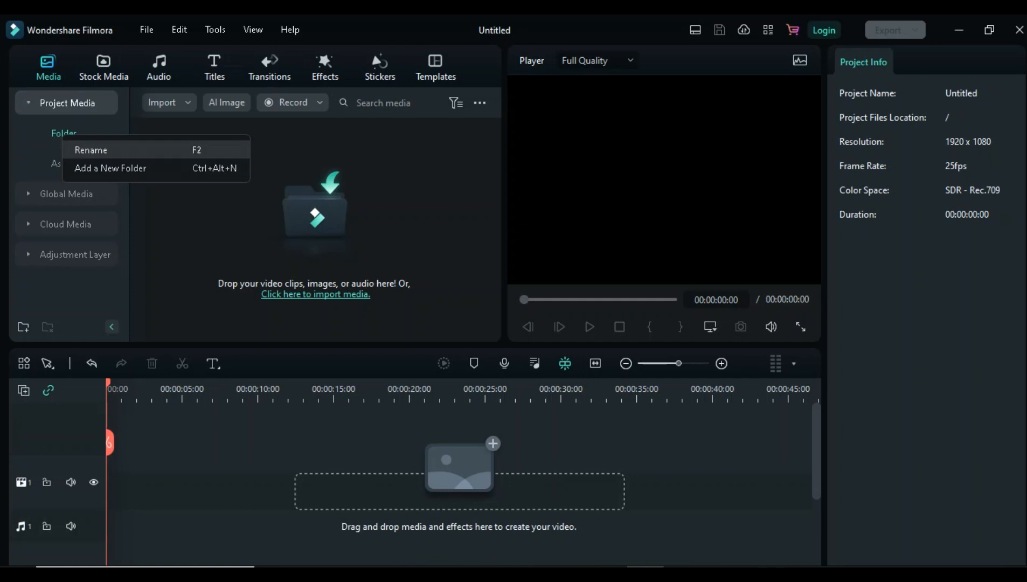
click(57, 164)
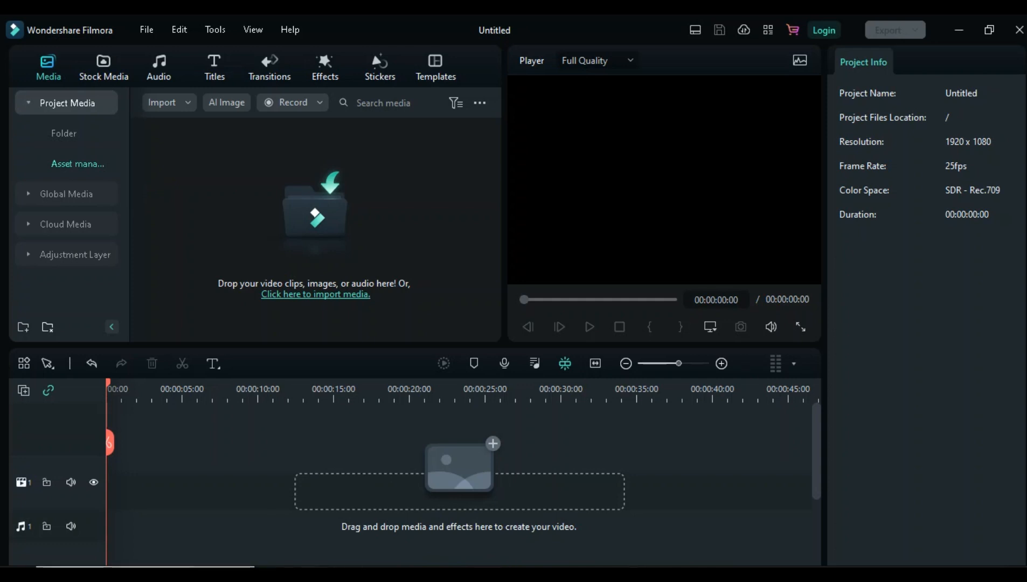
Step: Open Snipping Tool and capture a rectangular snip of the Folder and Asset management entries under Project Media
click(162, 572)
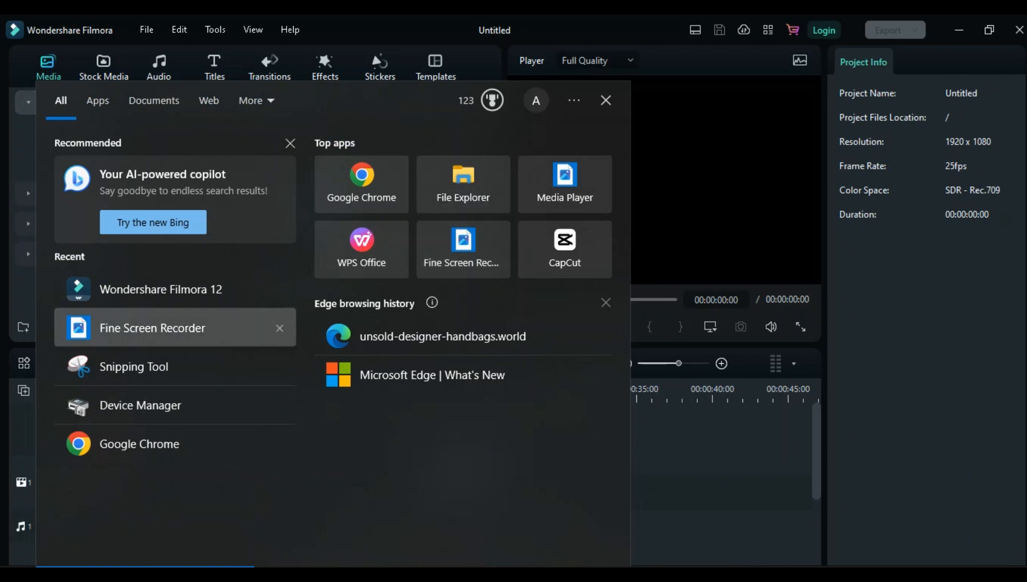
click(162, 367)
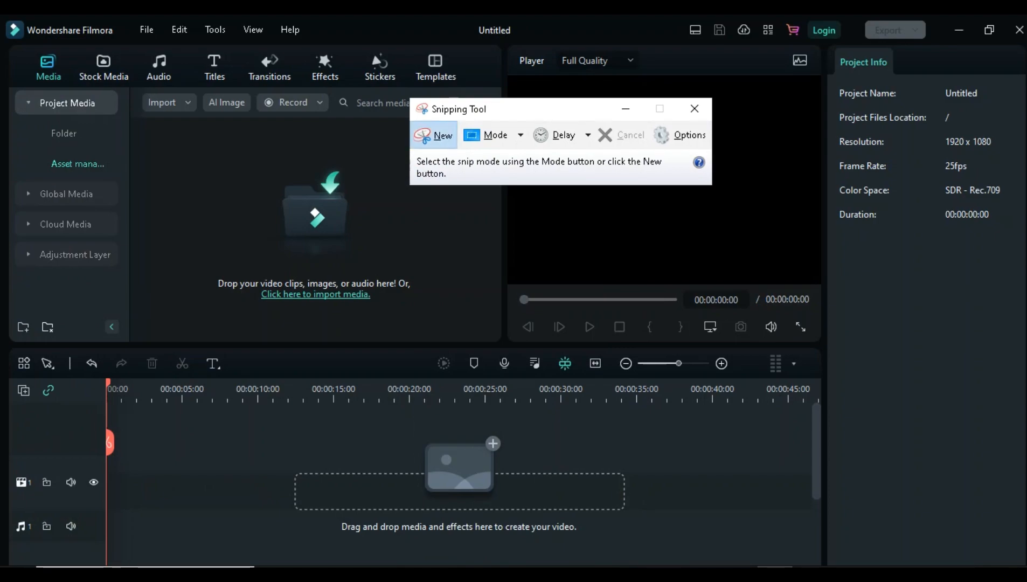
click(433, 135)
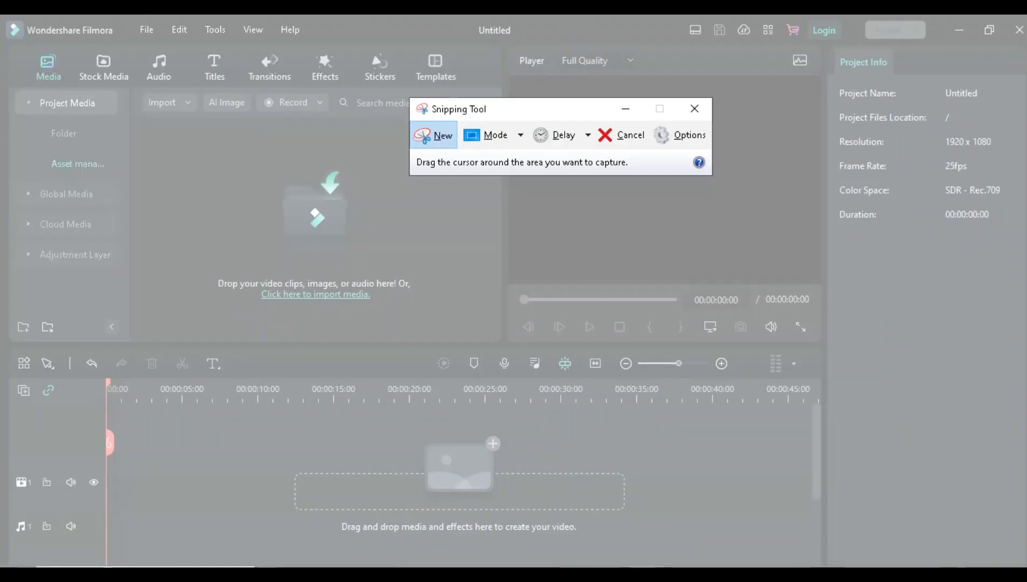
drag(42, 150, 195, 187)
click(29, 68)
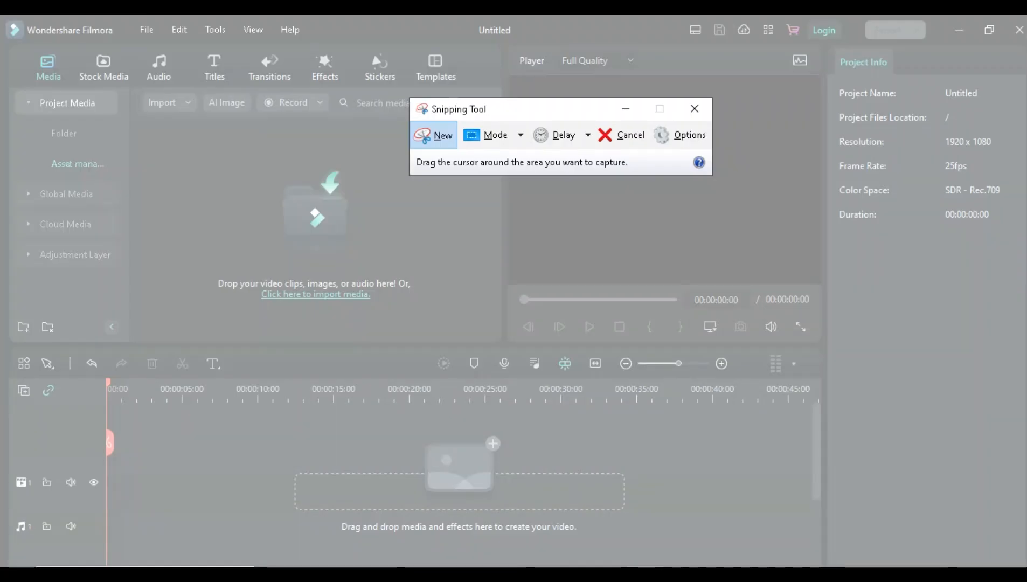
drag(21, 120, 129, 176)
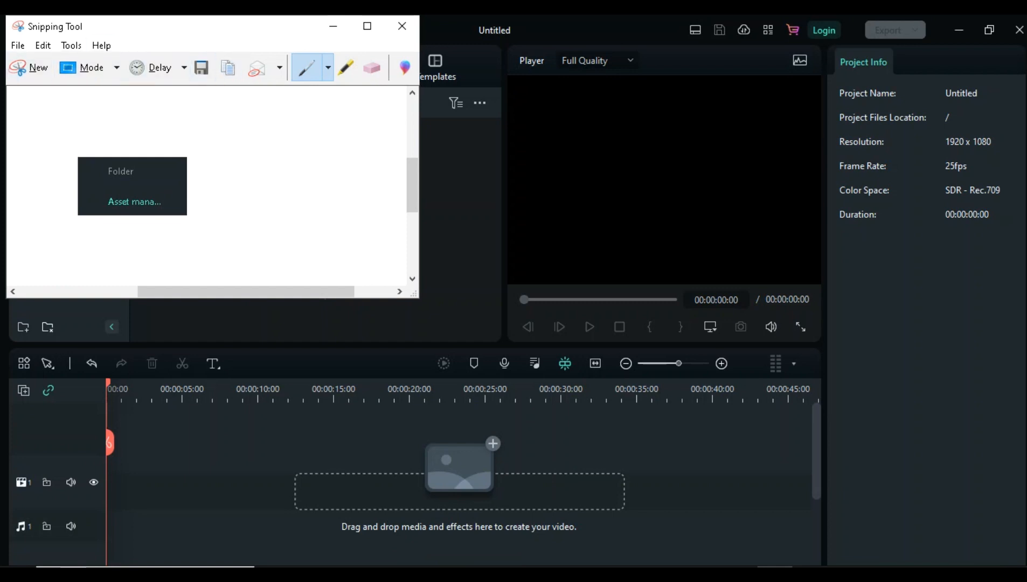
Step: Switch to Video Editing.docx, add another blank line below task 2, and paste the folder screenshot there
click(456, 511)
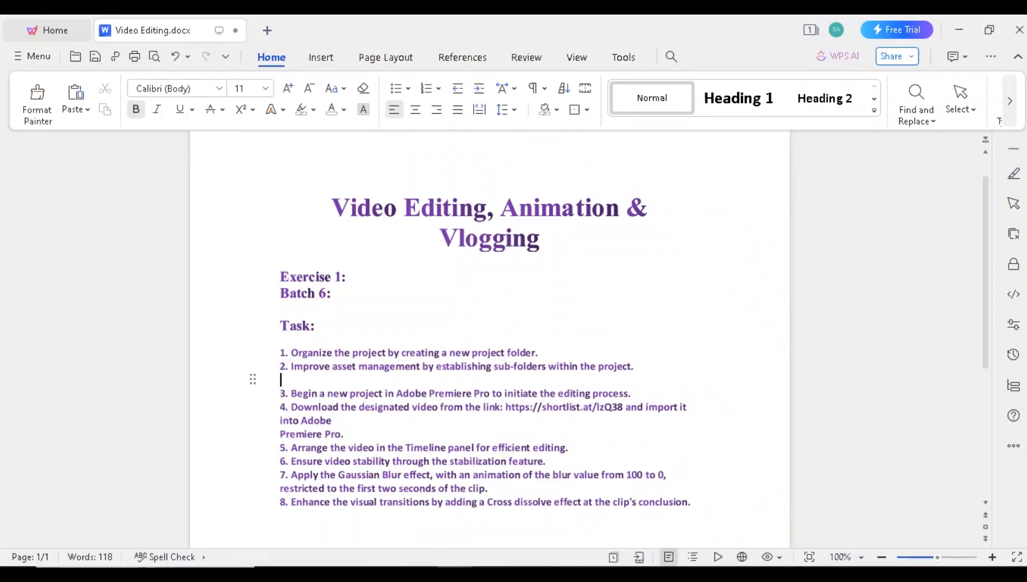
key(Return)
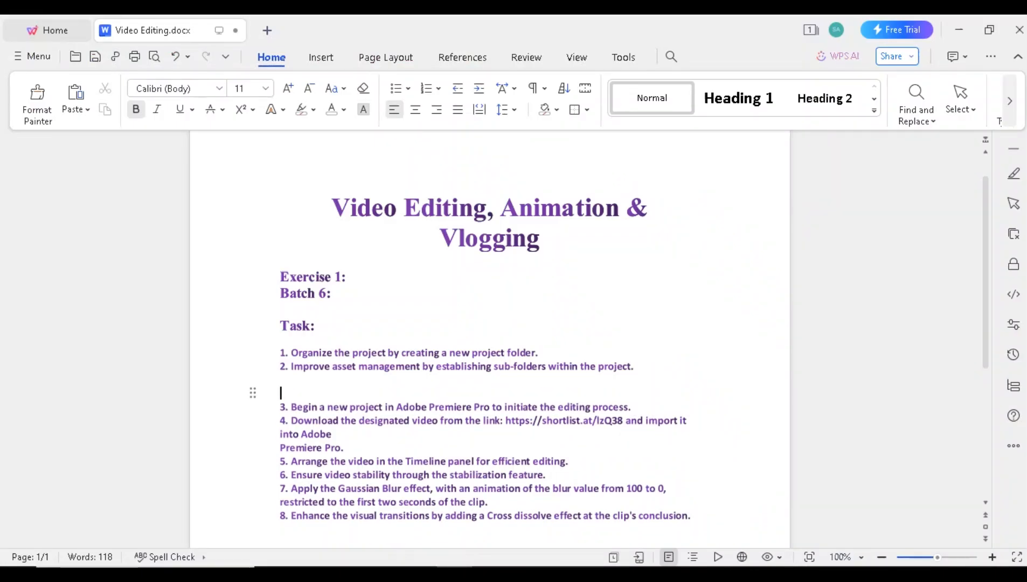
key(ctrl+v)
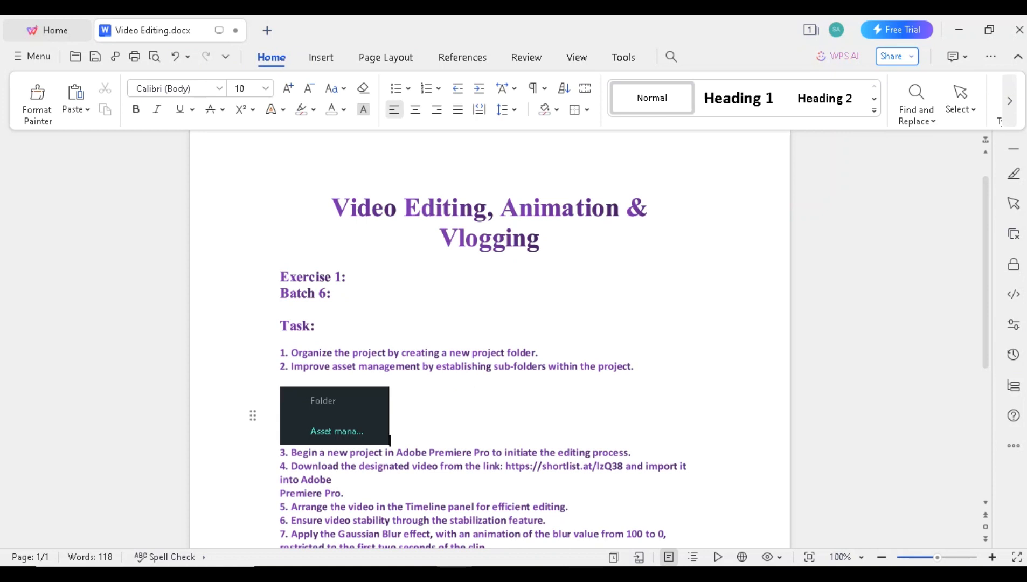
Step: Apply the first Inner shadow preset to the pasted folder screenshot and center it on the page
click(344, 416)
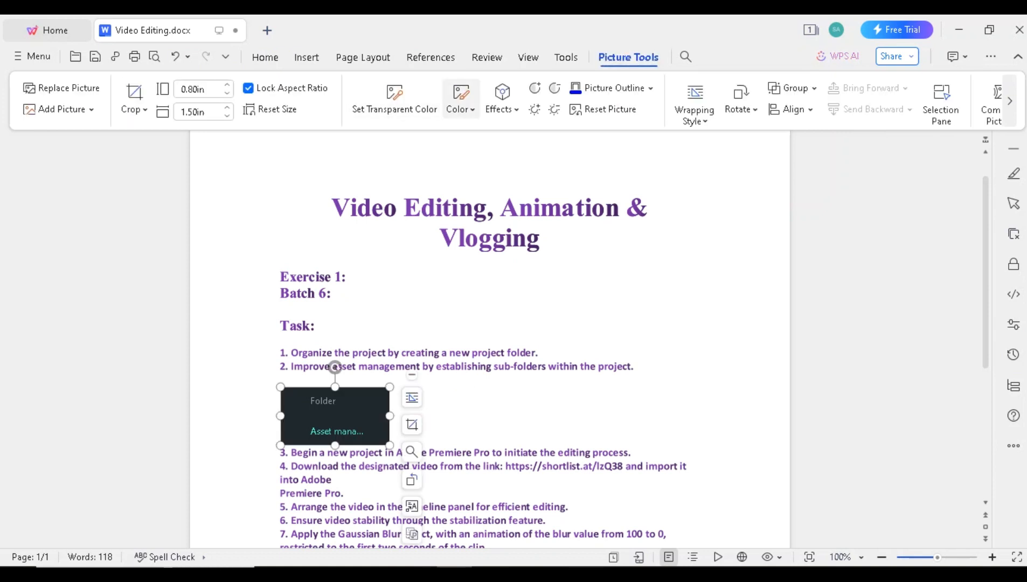
click(502, 100)
mouse_move(538, 140)
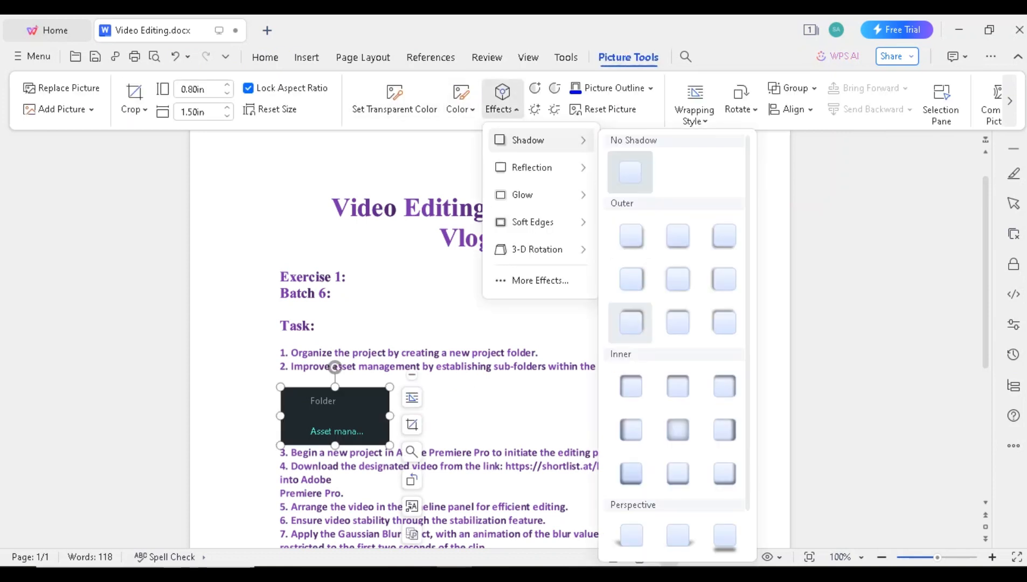
click(631, 386)
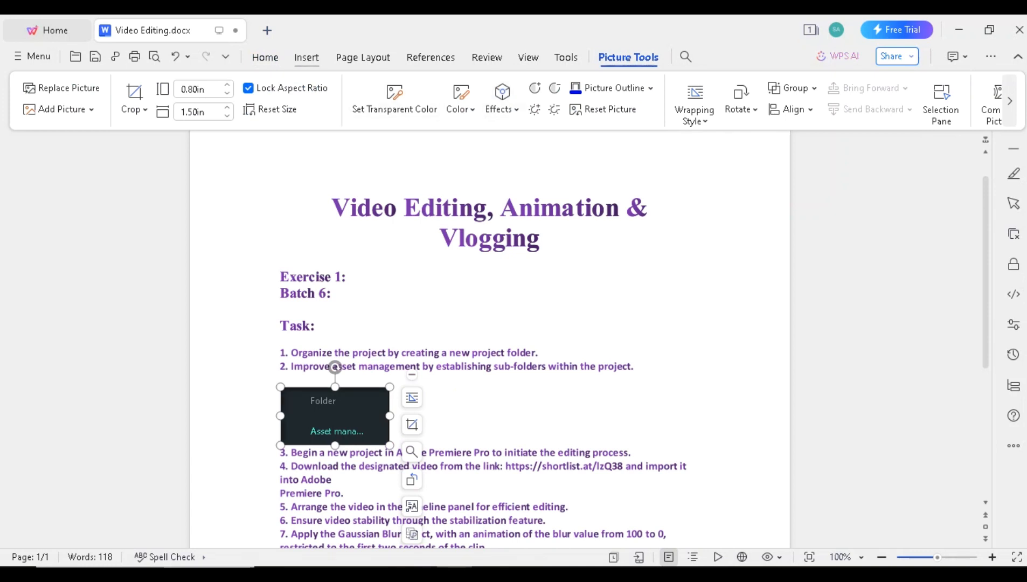
click(265, 57)
click(415, 109)
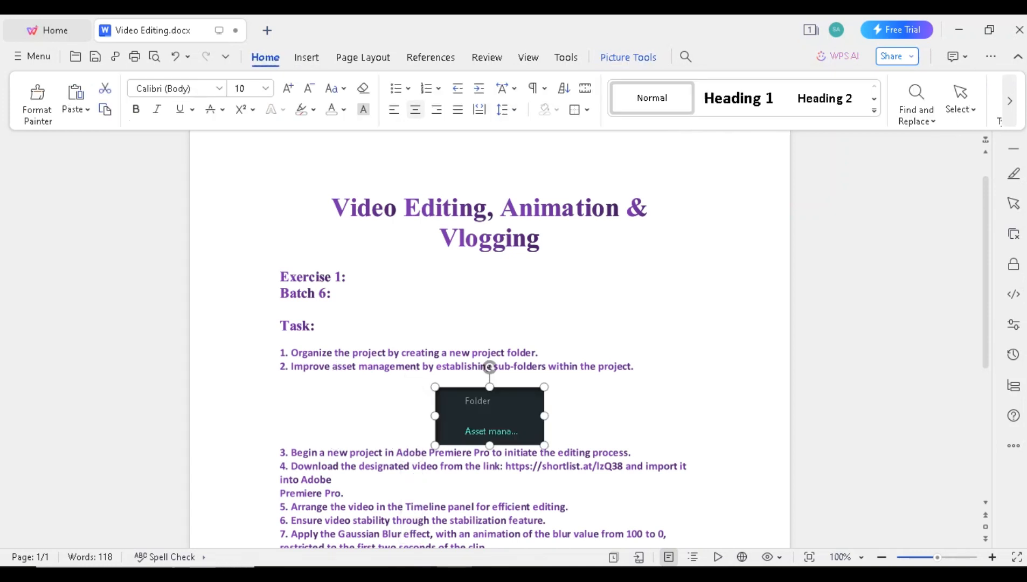
click(390, 440)
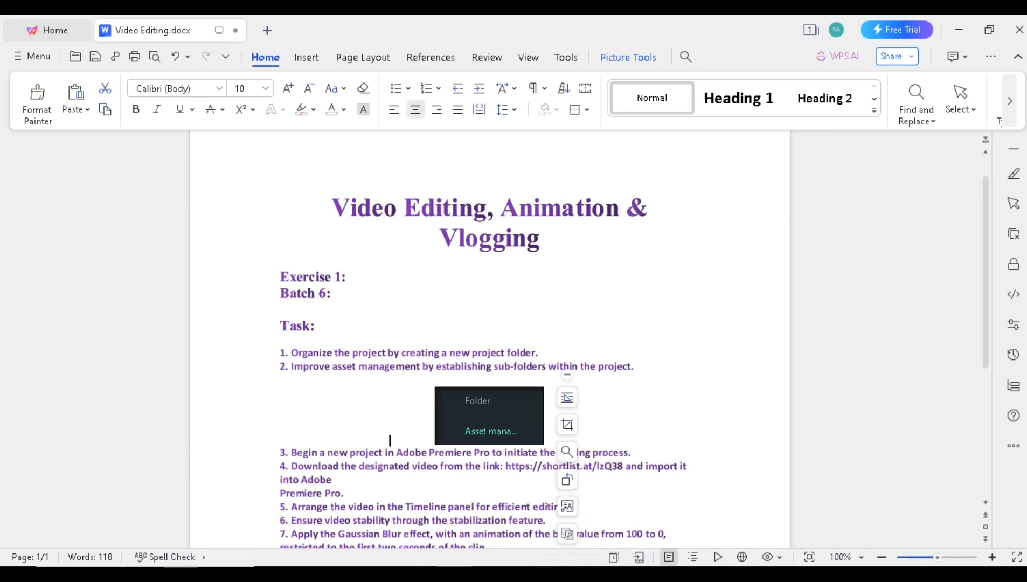
Step: Join the separate "Premiere Pro." line to the end of task 4's text so it reads "into Adobe Premiere Pro."
click(631, 453)
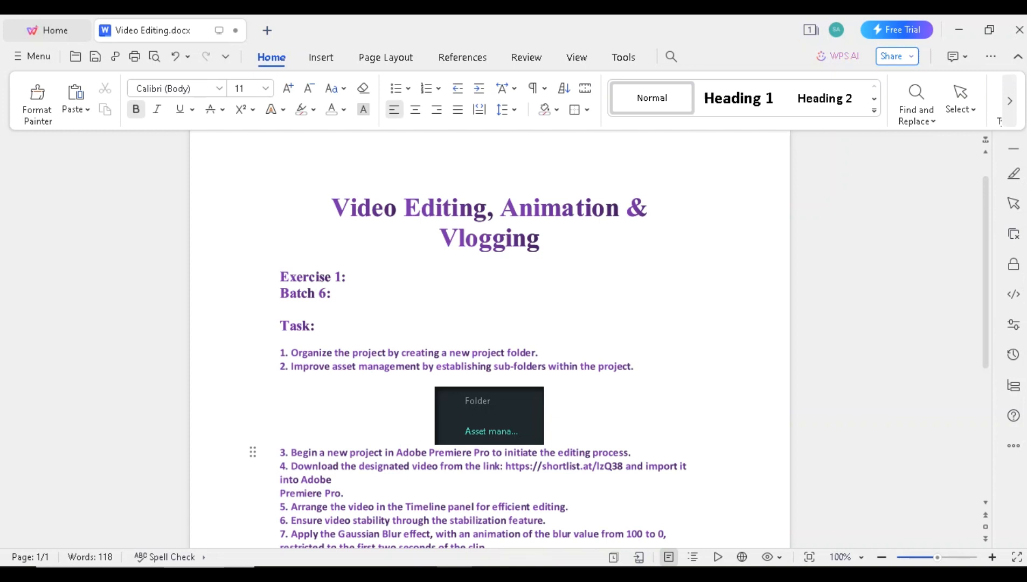
click(281, 492)
key(BackSpace)
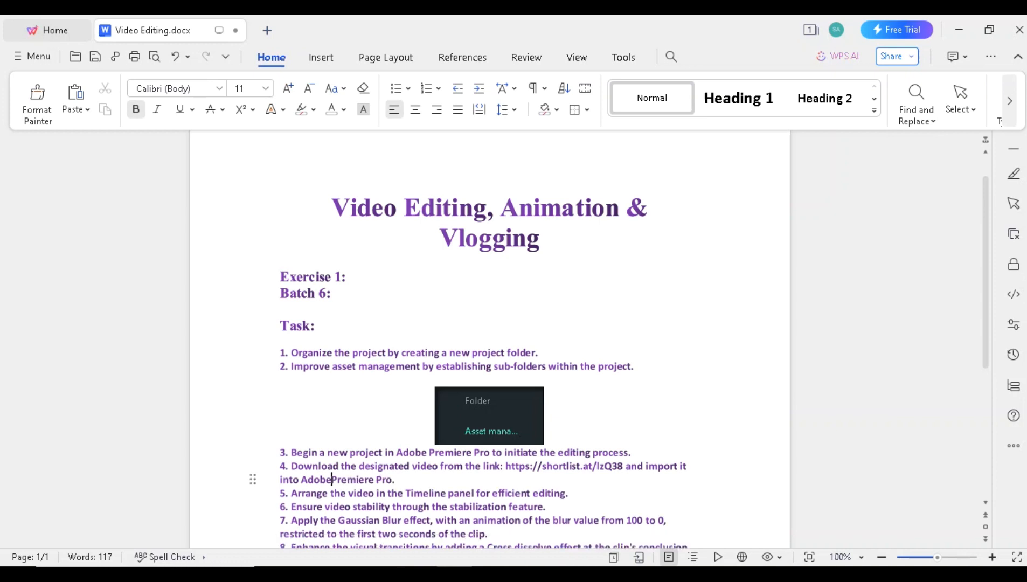
click(396, 480)
right_click(327, 480)
scroll(489, 356, down, 3)
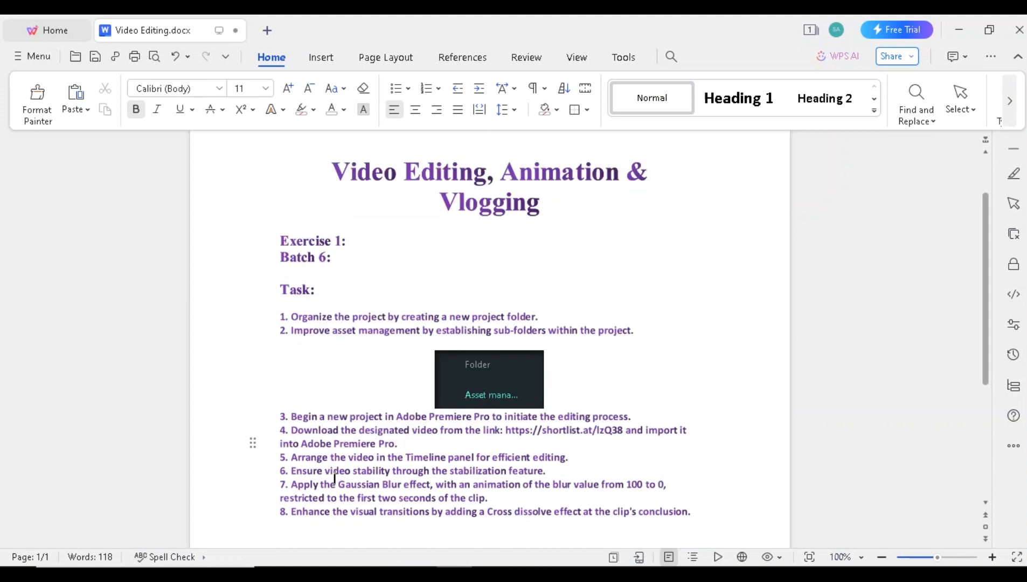
Step: Insert two unnumbered blank lines between task 4 and task 5
click(398, 385)
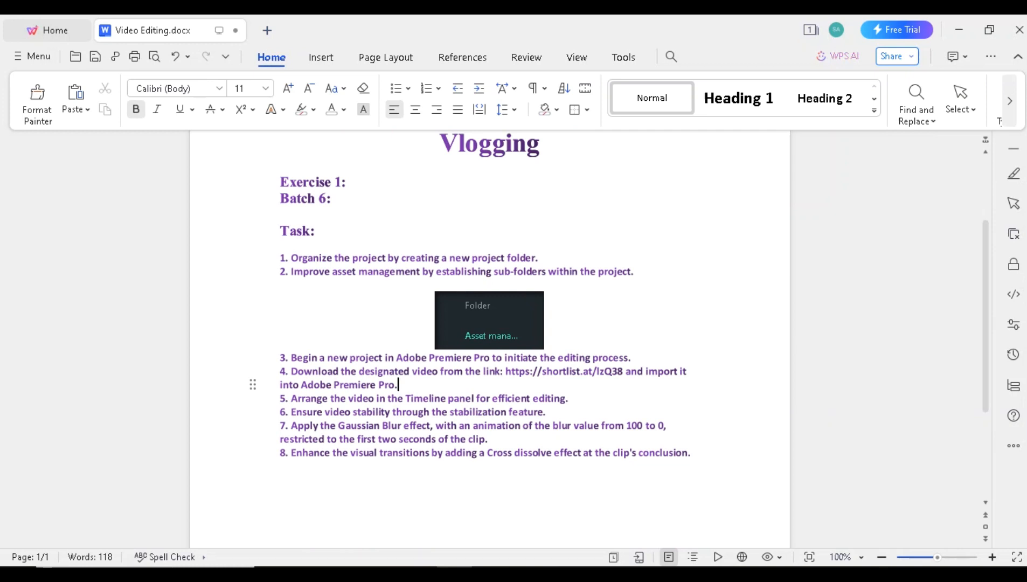
key(Return)
key(Return)
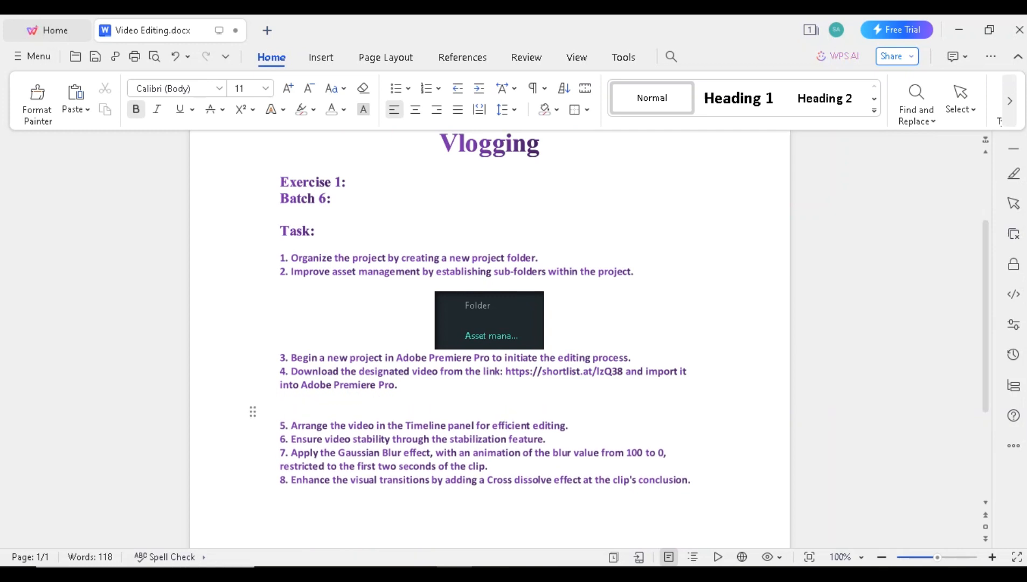
Step: Switch to DSTP2.0-Batch-06_VDE101_1.pdf in Chrome, open task 4's video download link in a new tab, and show that tab
key(alt+Tab)
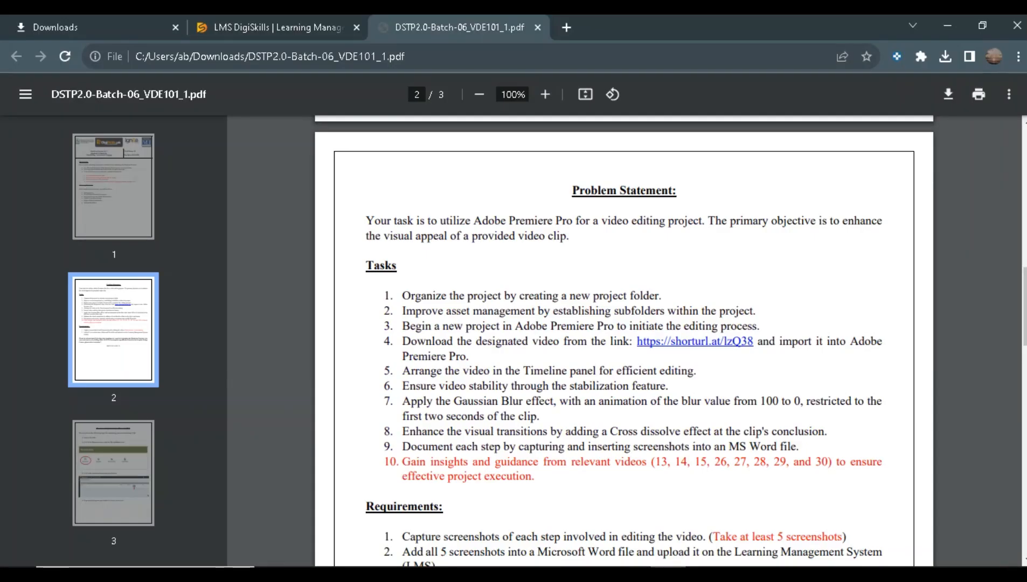
right_click(706, 341)
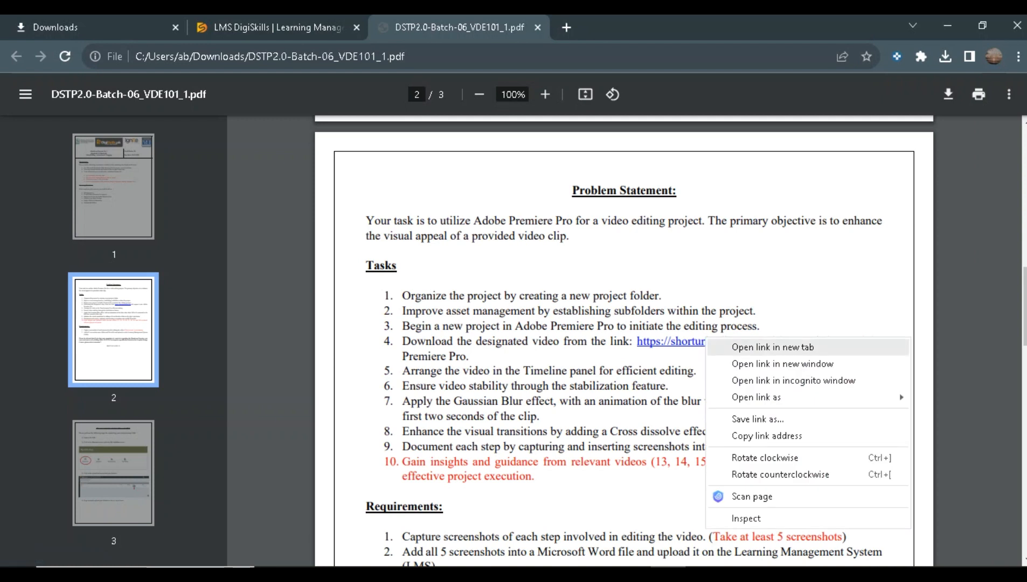
click(772, 347)
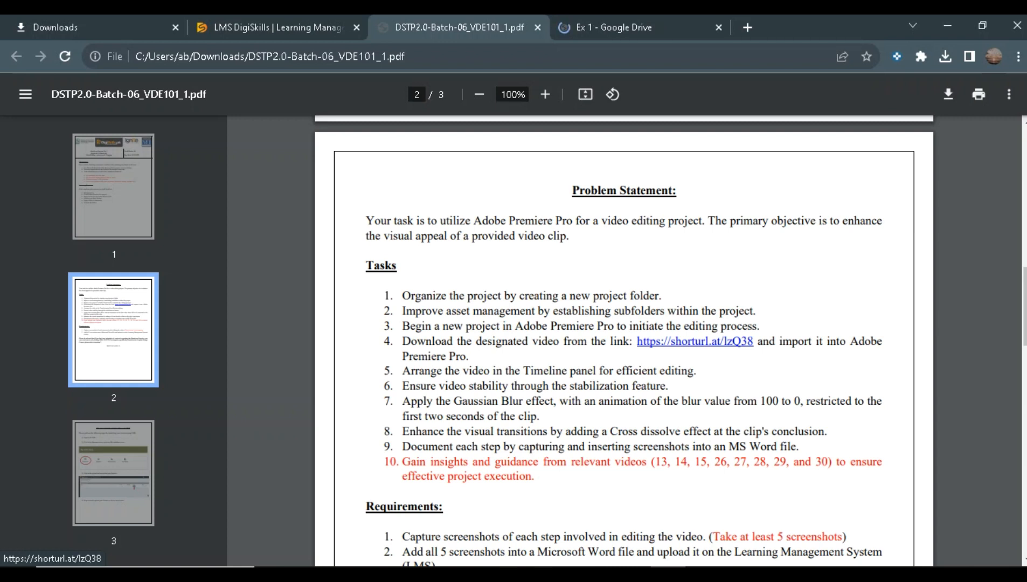
click(614, 27)
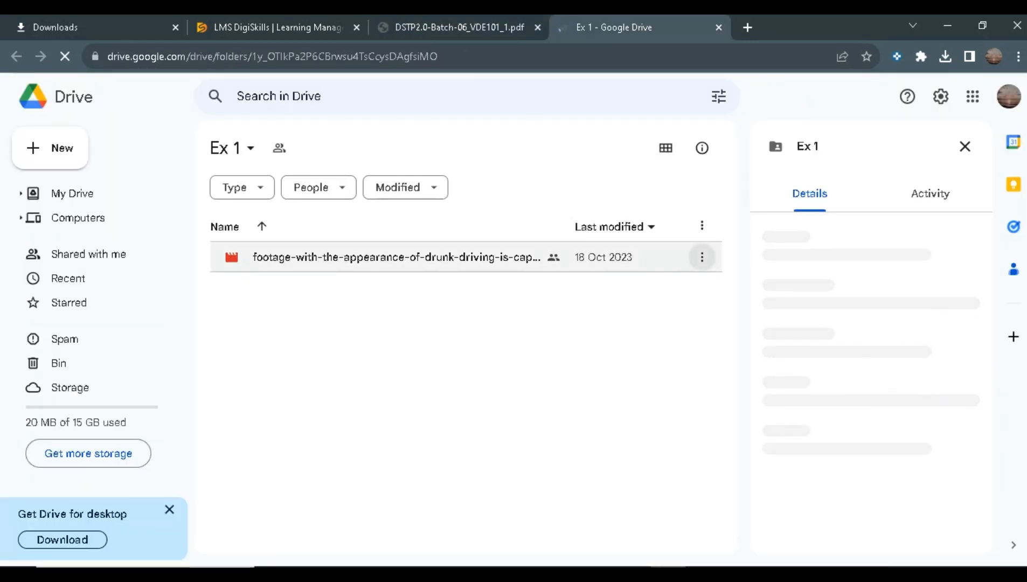
Step: Dismiss the Google Drive shortcut tips and open the footage MP4 from the Ex 1 folder in Preview
click(701, 257)
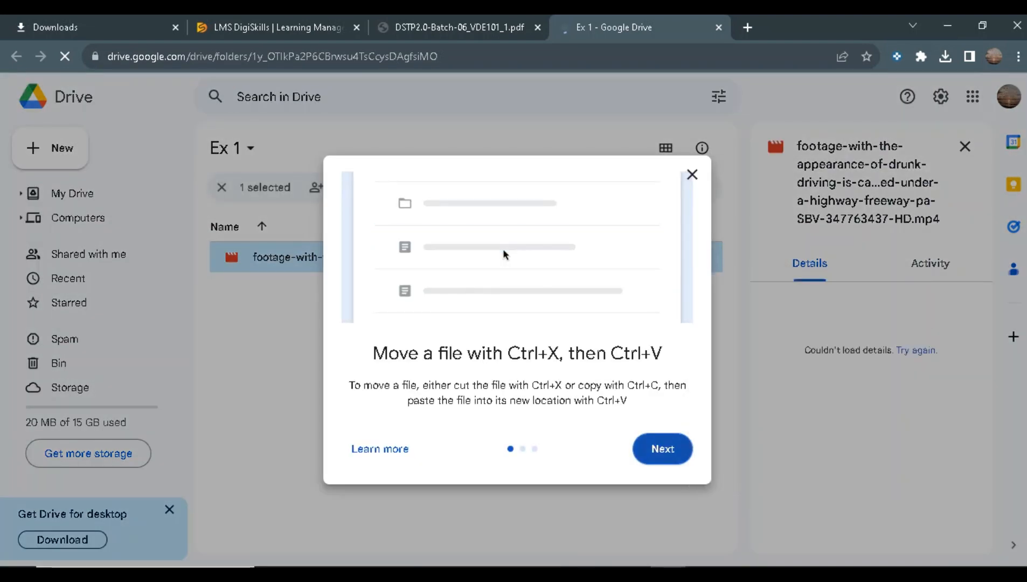
click(662, 449)
click(662, 467)
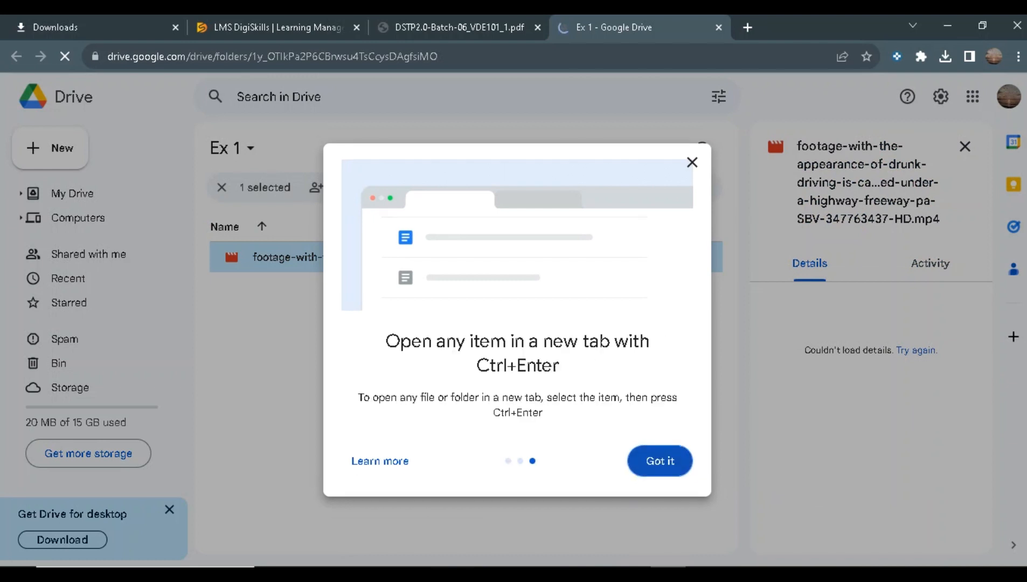
click(660, 460)
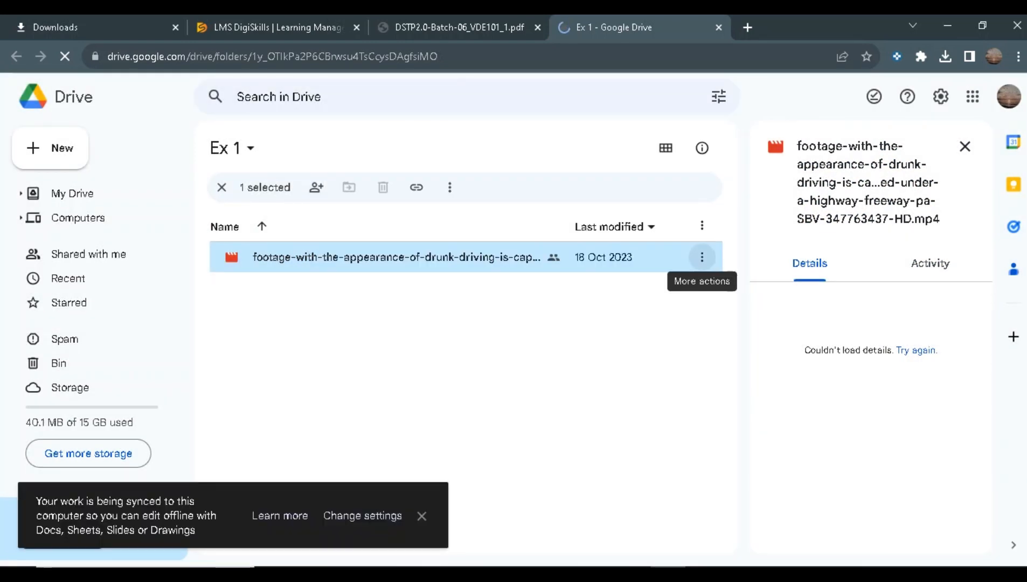
click(701, 257)
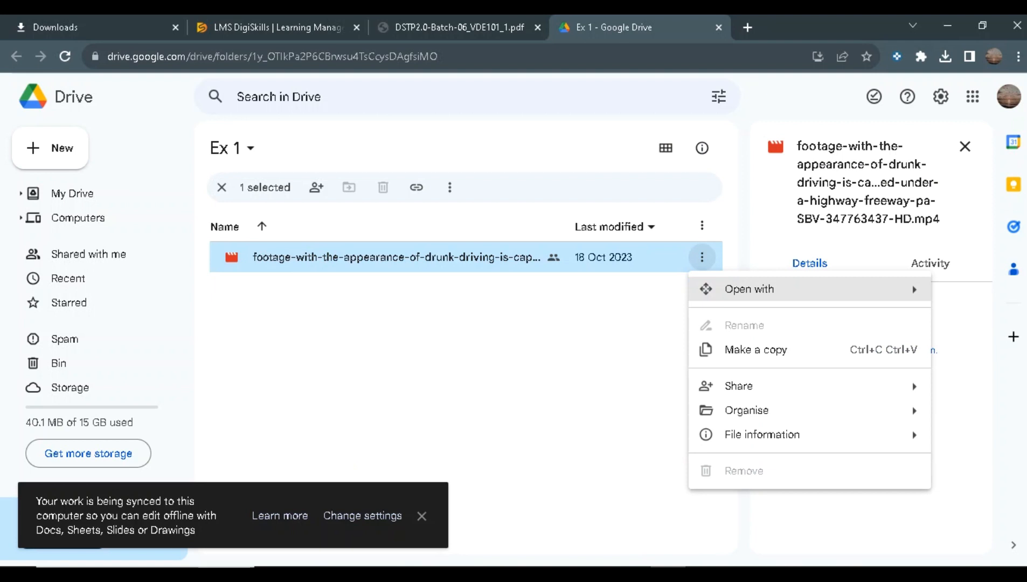
mouse_move(749, 290)
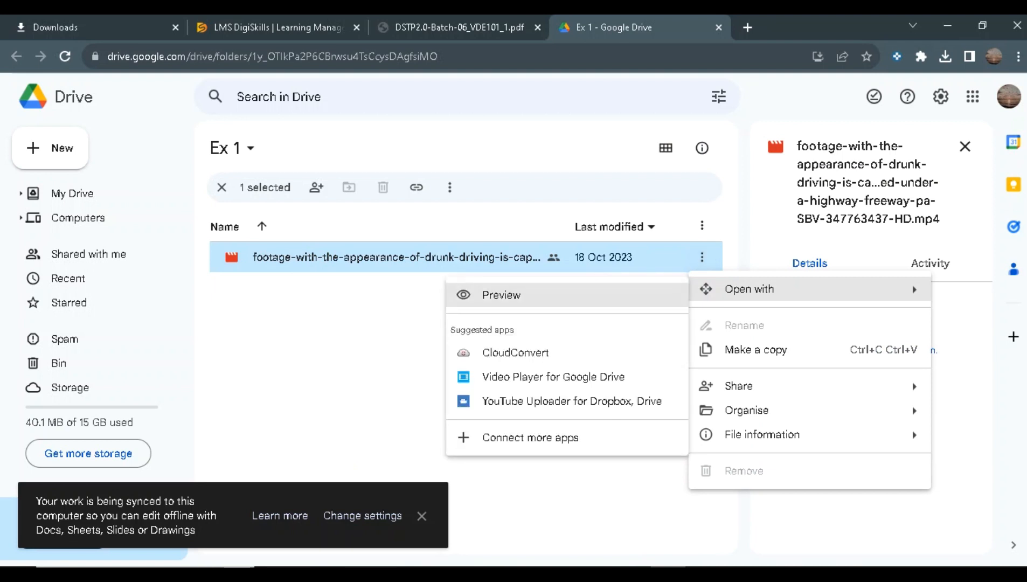
click(501, 295)
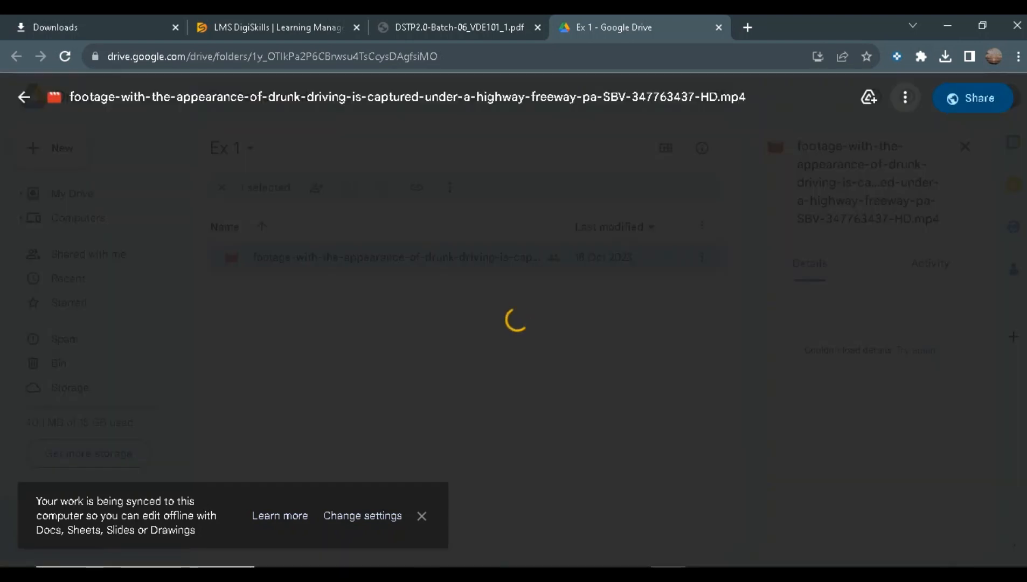
click(905, 97)
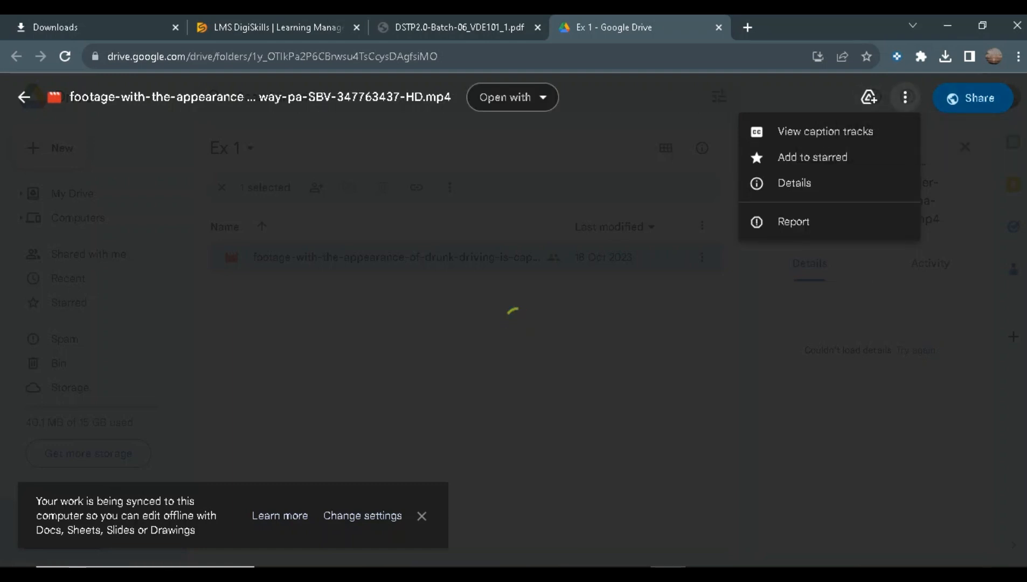
click(973, 98)
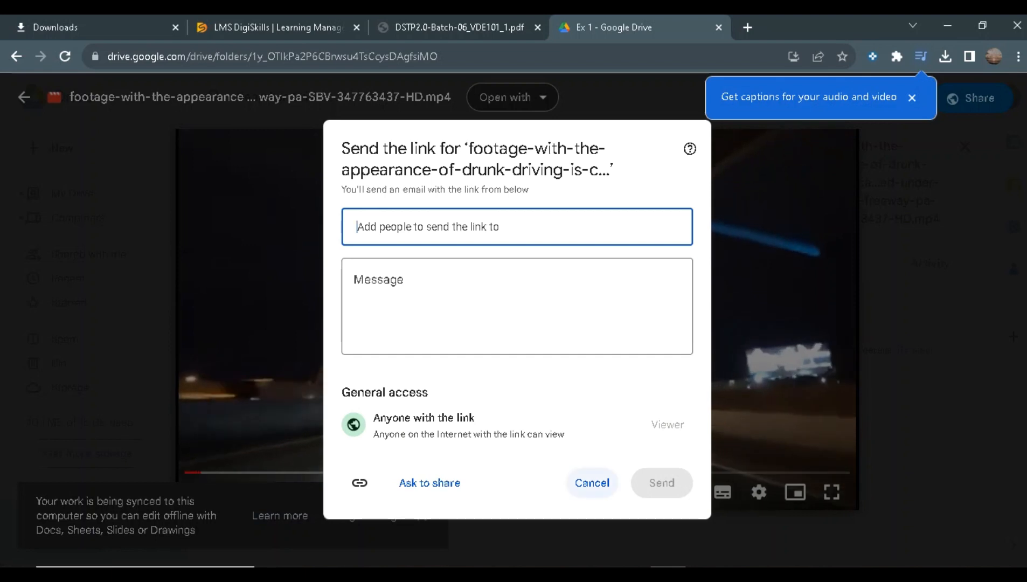
click(592, 483)
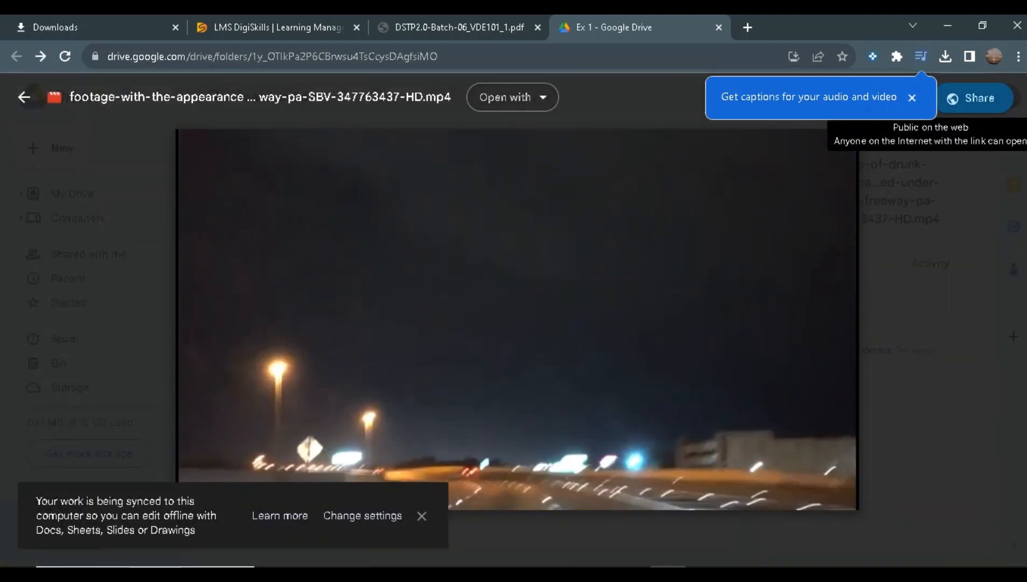
click(512, 98)
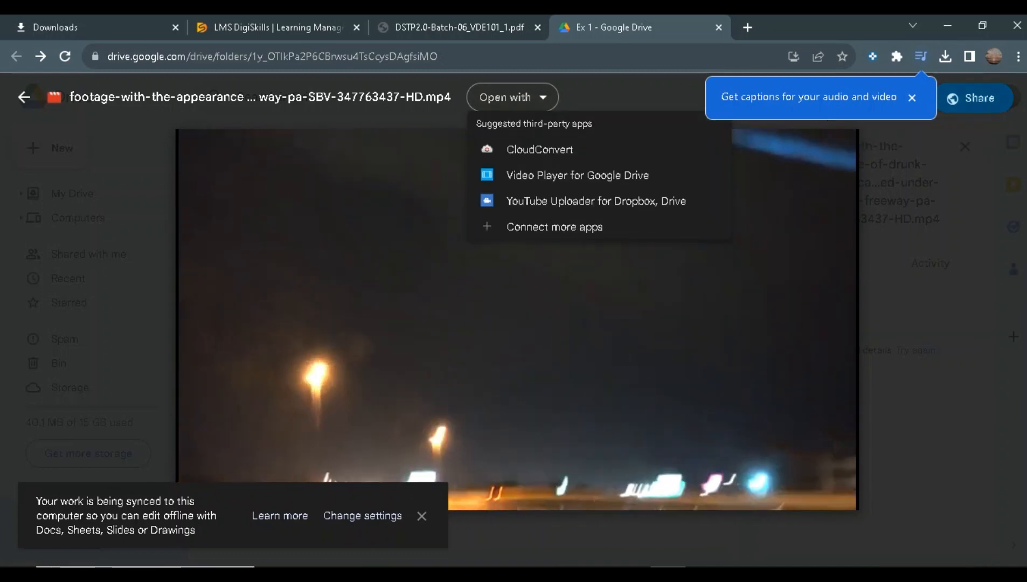
click(513, 98)
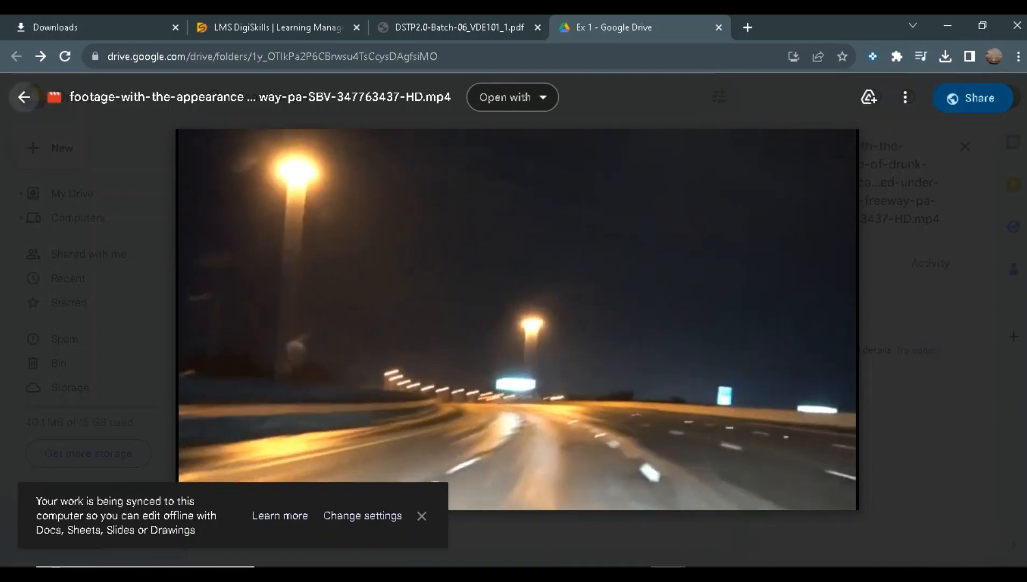
Step: Close the video preview and download the selected footage MP4 from the Ex 1 folder
click(23, 97)
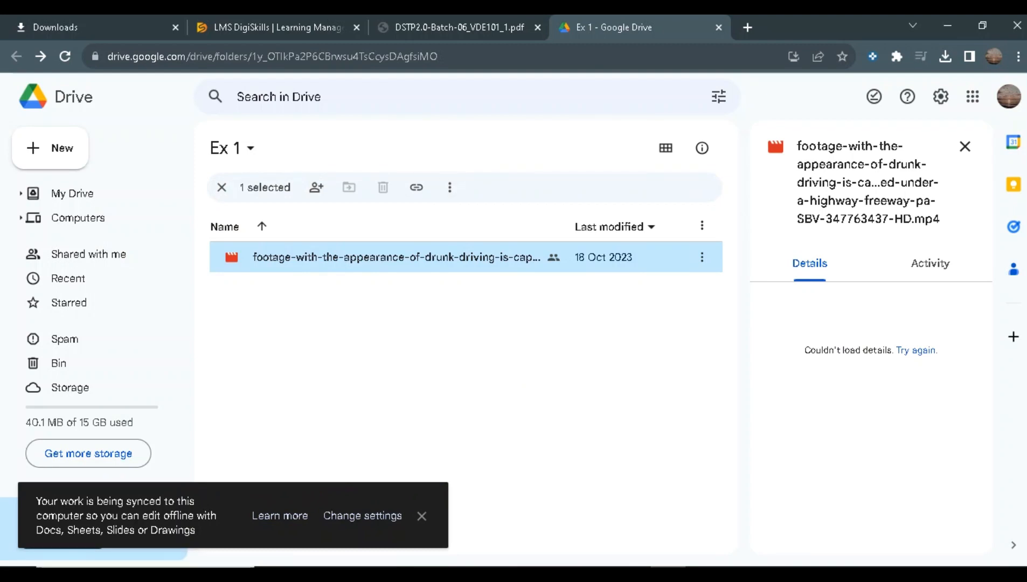
click(449, 187)
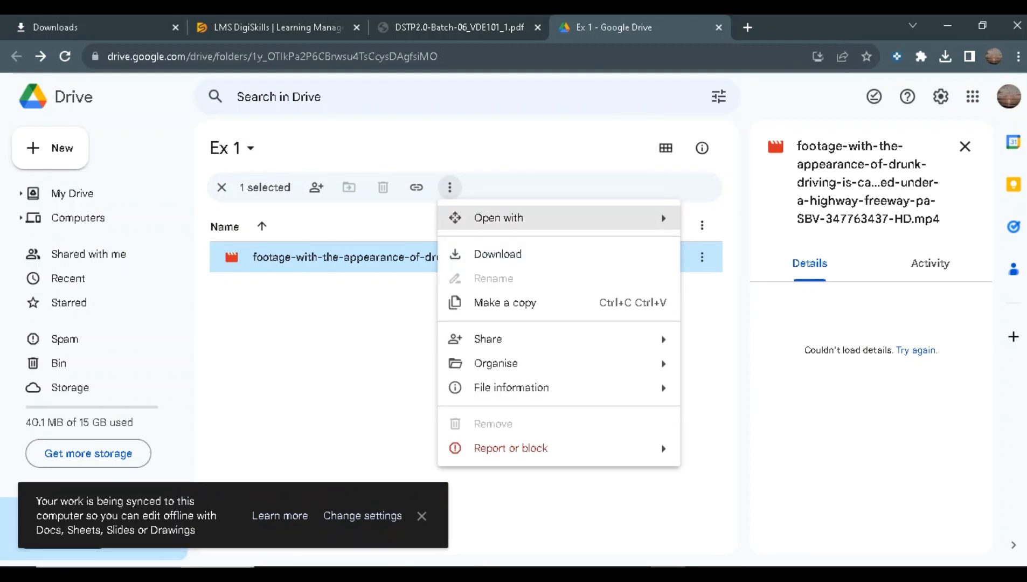
click(497, 254)
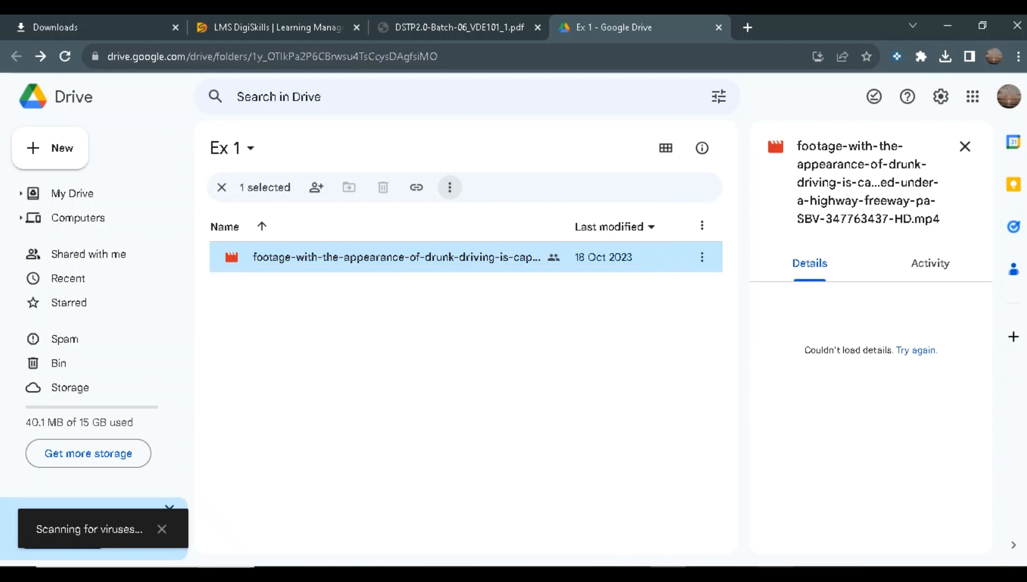
Step: Check the footage download in the browser's recent downloads and in File Explorer's Downloads folder, then minimize the folder window
mouse_move(775, 575)
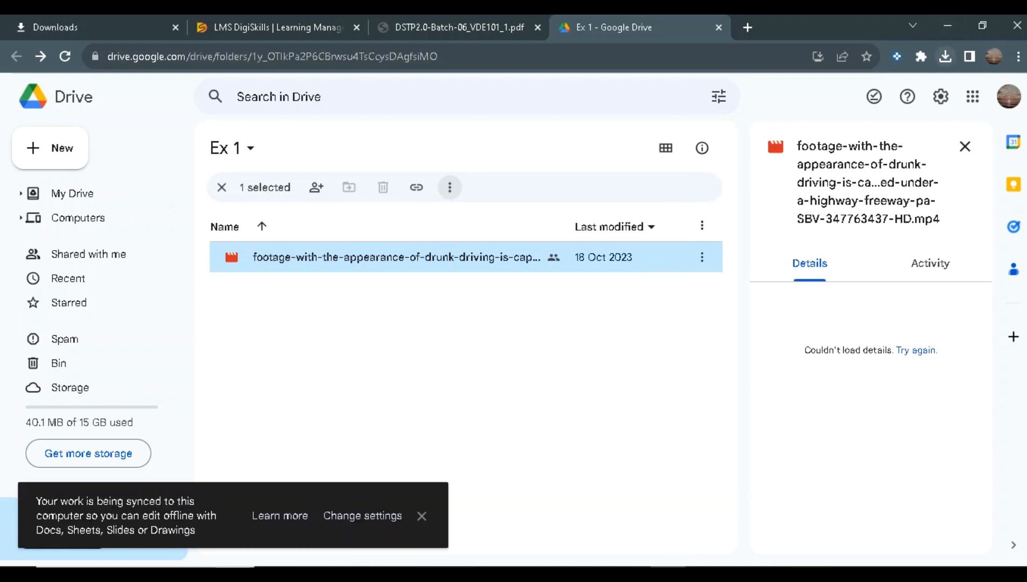
click(944, 56)
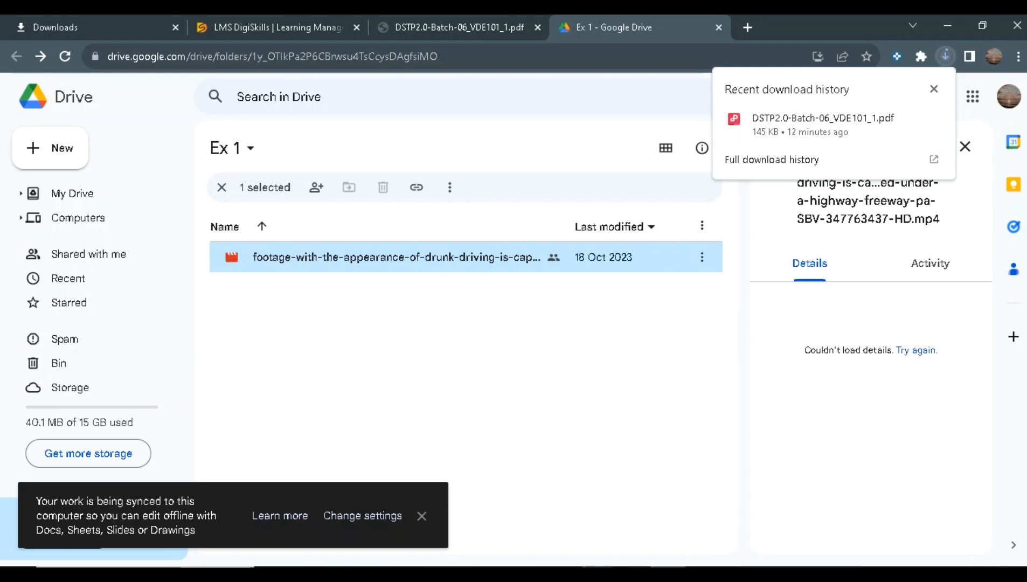
mouse_move(419, 574)
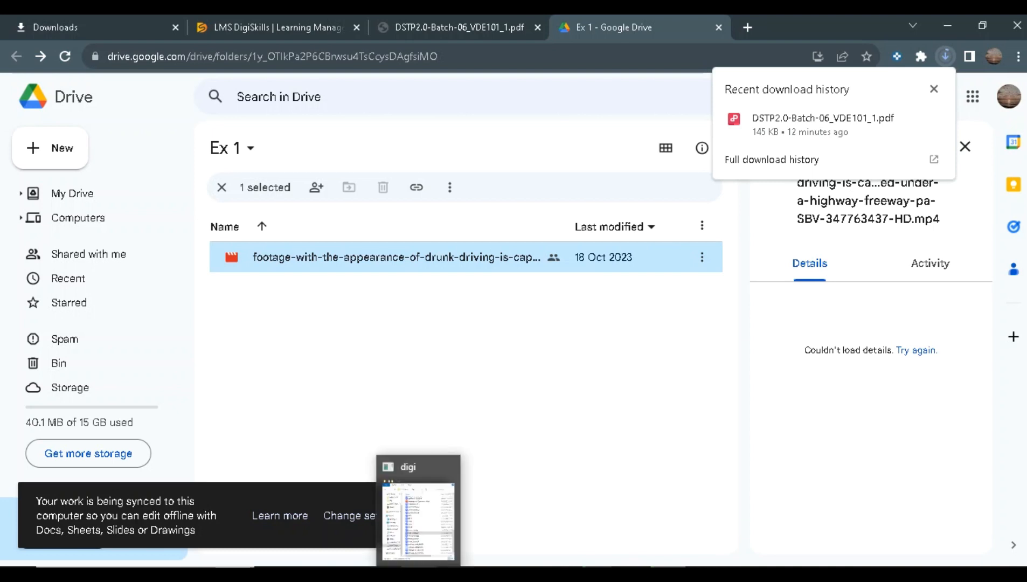
click(393, 521)
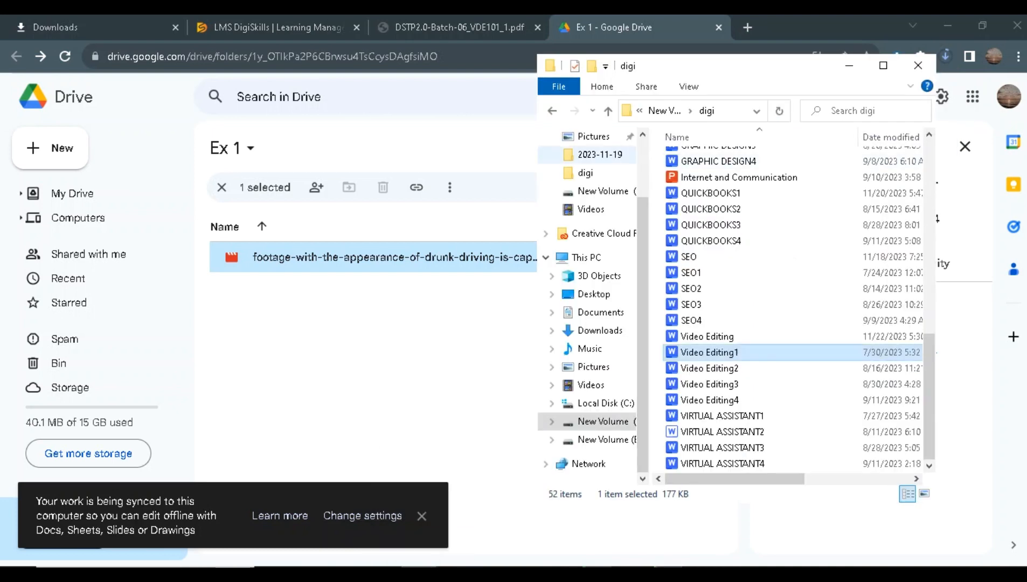
scroll(587, 307, up, 3)
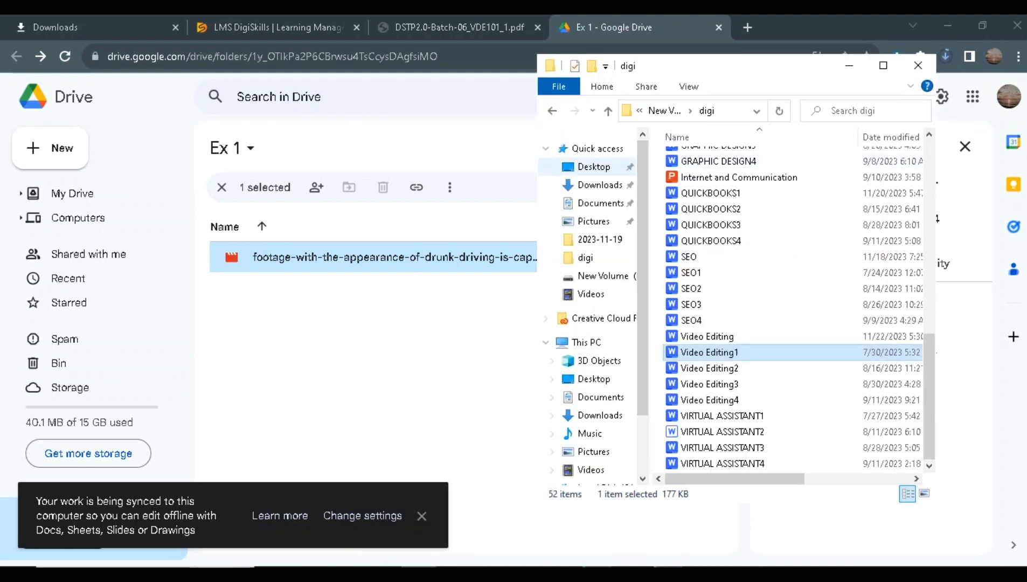
click(599, 185)
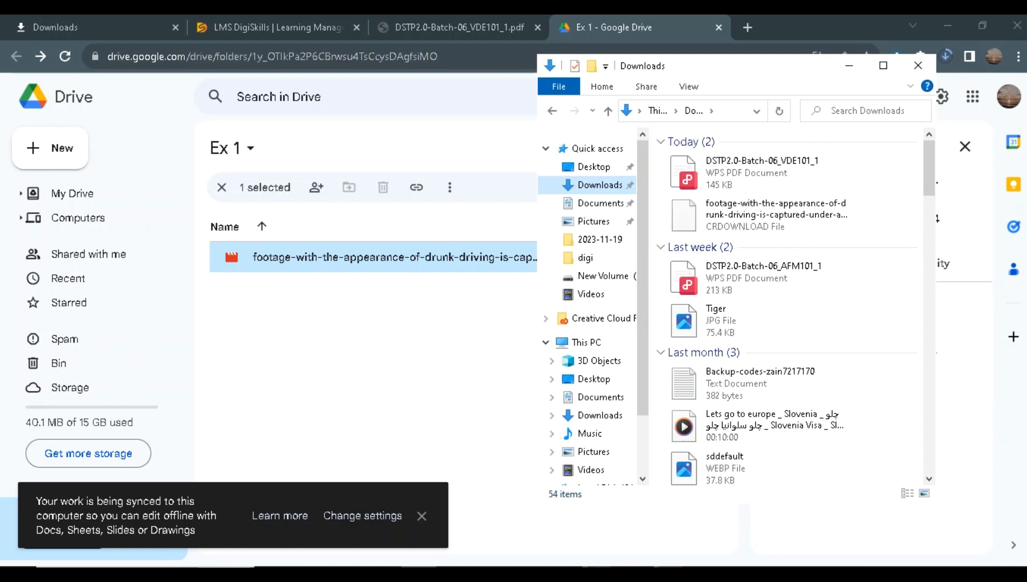
mouse_move(703, 574)
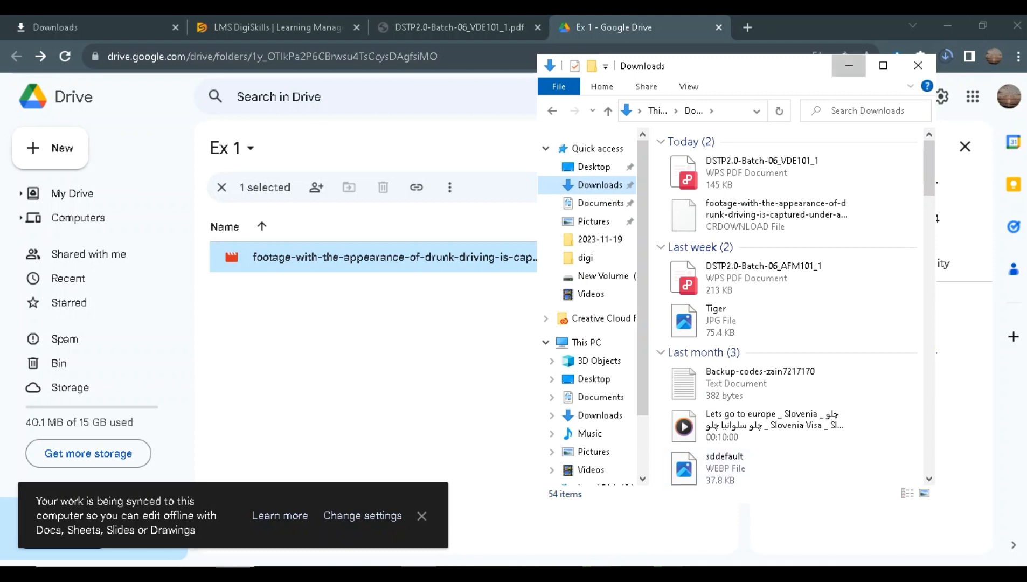
click(849, 66)
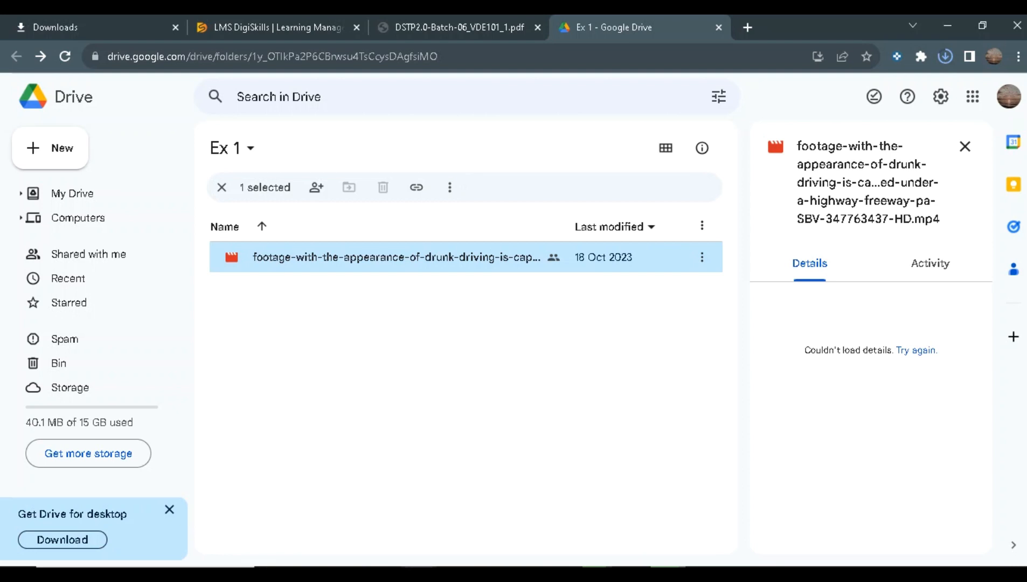
Step: Reopen the Downloads folder maximized and capture a rectangular Snipping Tool snip of the downloaded footage file's entry
click(419, 573)
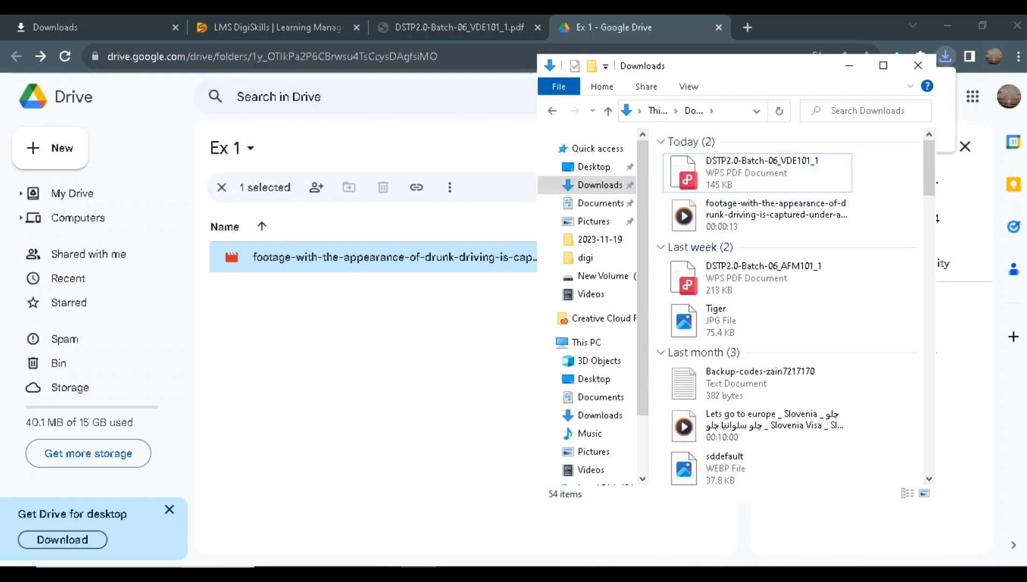
click(883, 65)
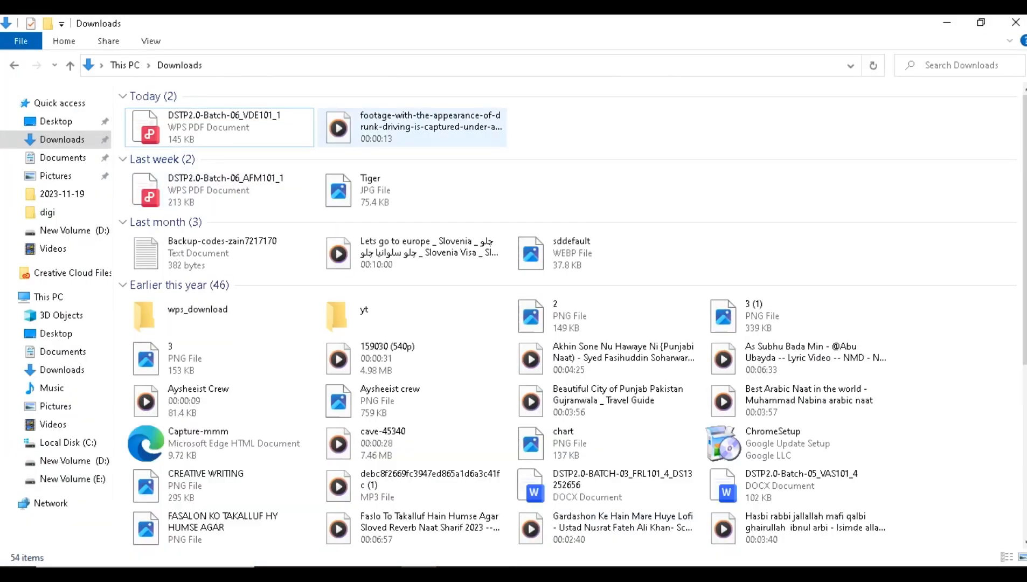
click(776, 573)
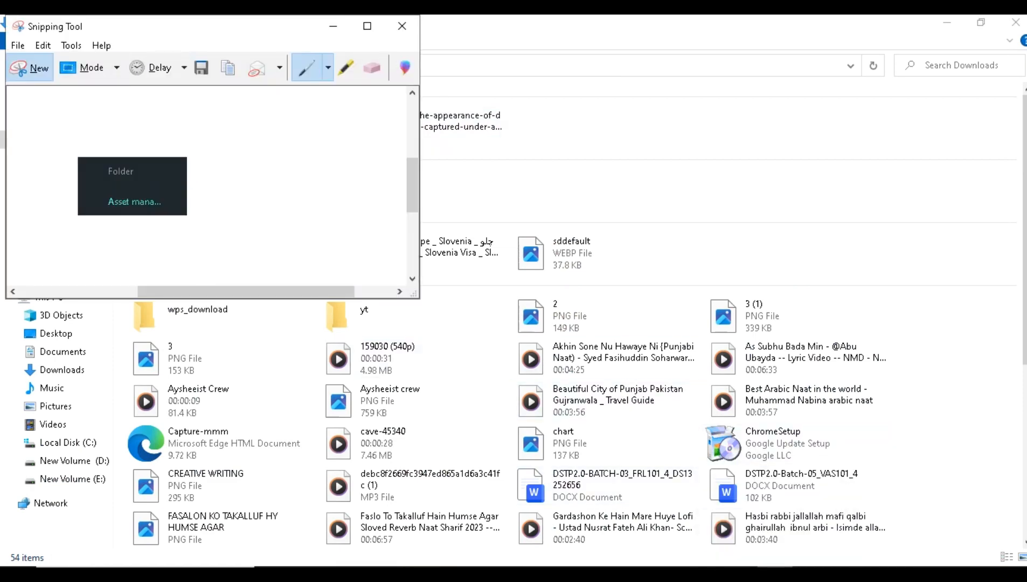
click(33, 68)
drag(307, 101, 750, 181)
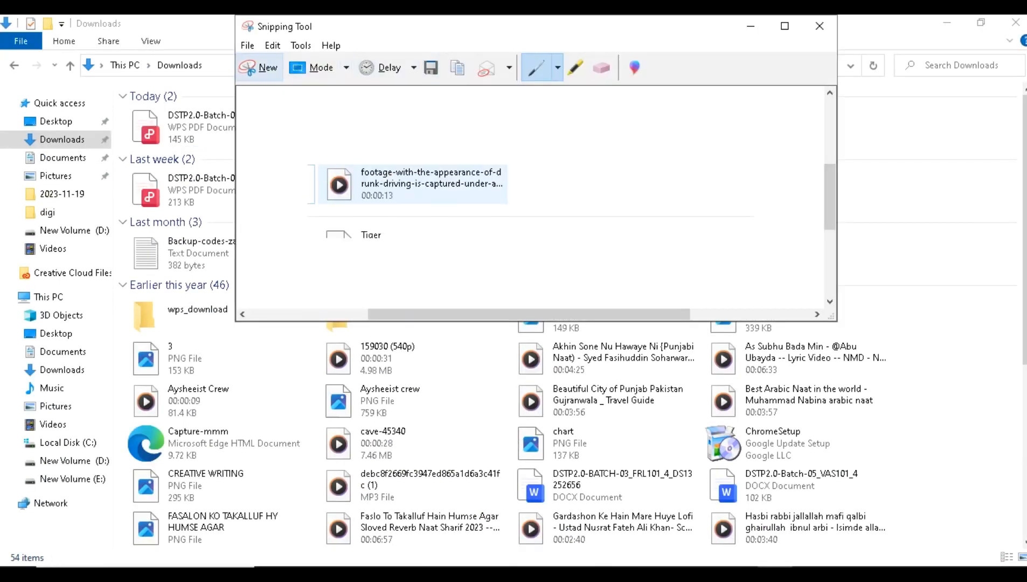
click(259, 67)
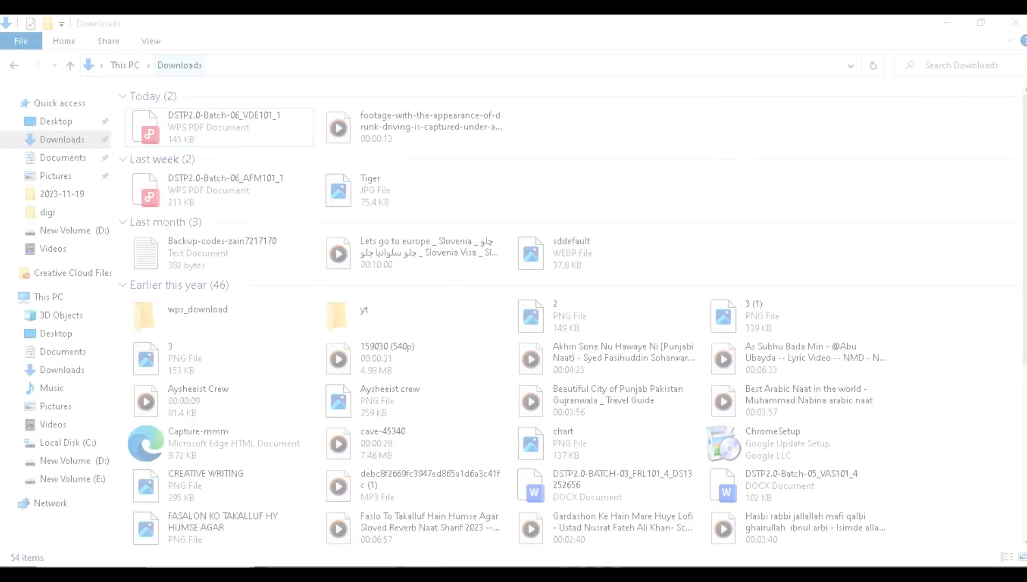
drag(157, 54, 612, 153)
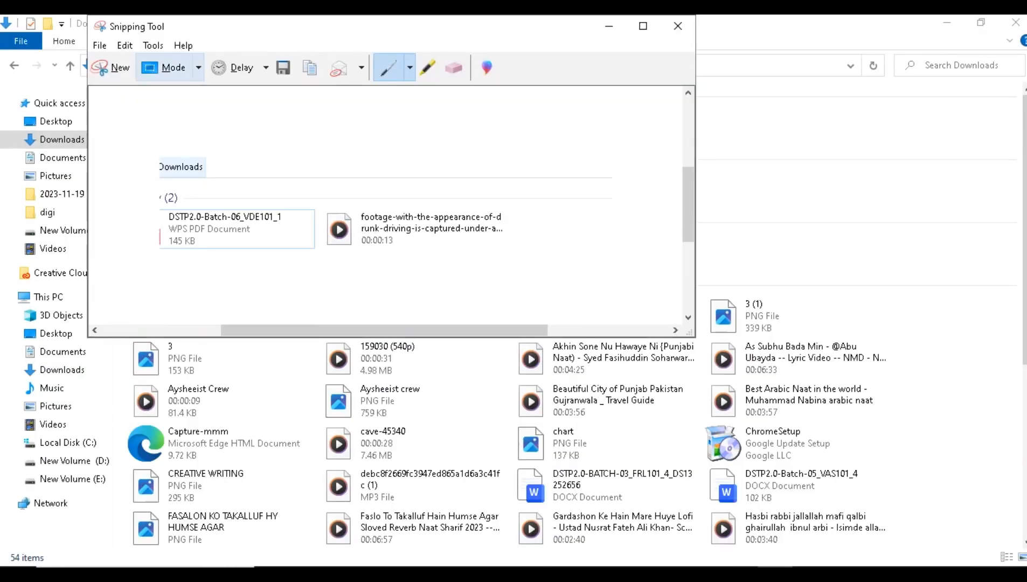
click(113, 67)
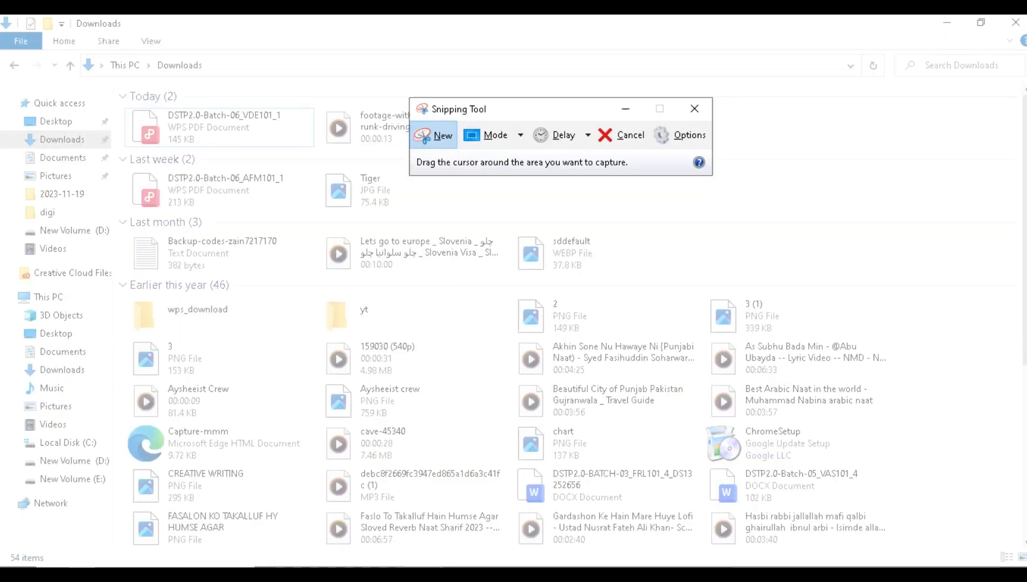
drag(295, 86, 856, 167)
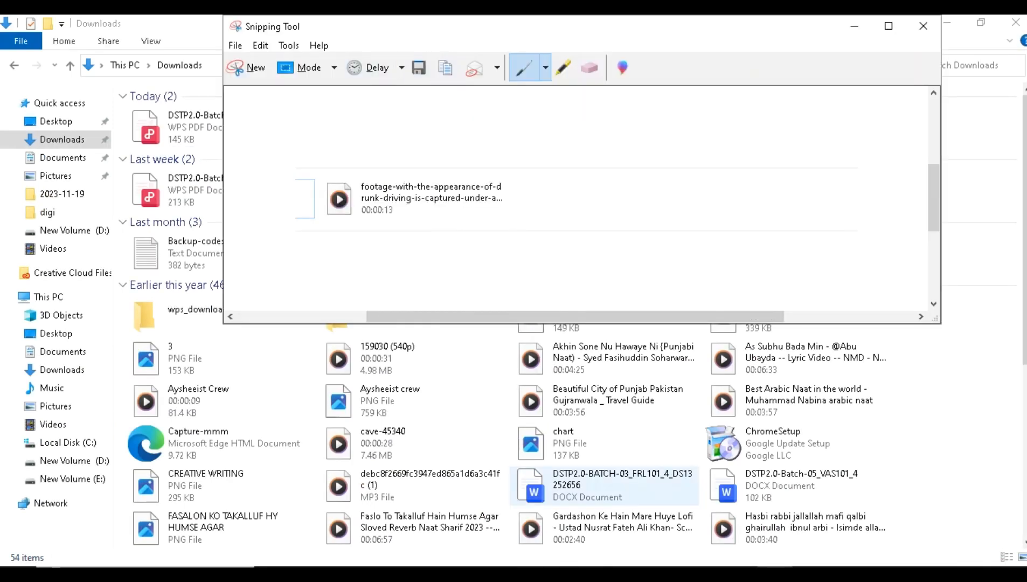
Step: Switch to Video Editing.docx in WPS and paste the footage file snip below task 4
click(455, 573)
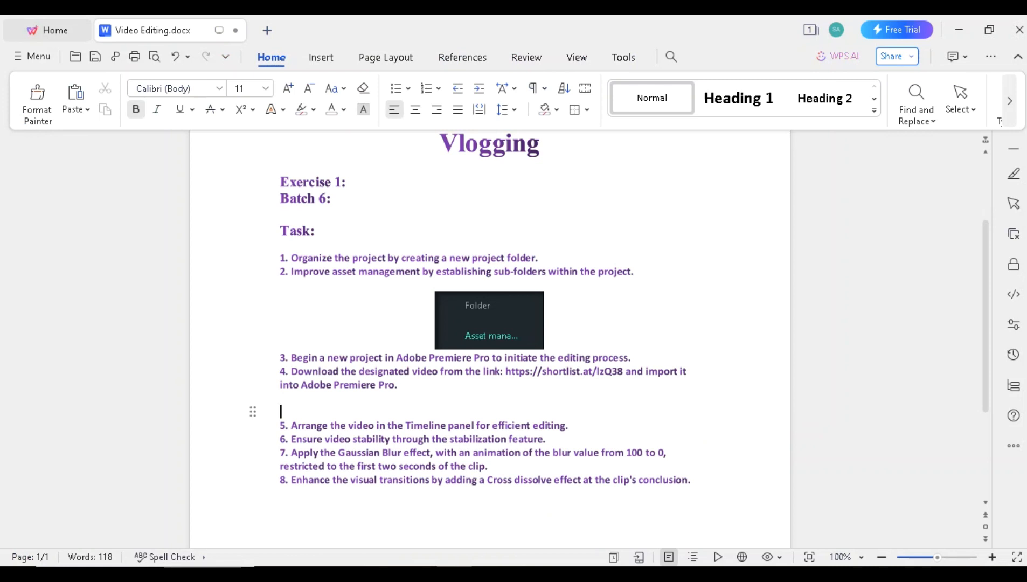
click(644, 371)
key(Return)
key(ctrl+v)
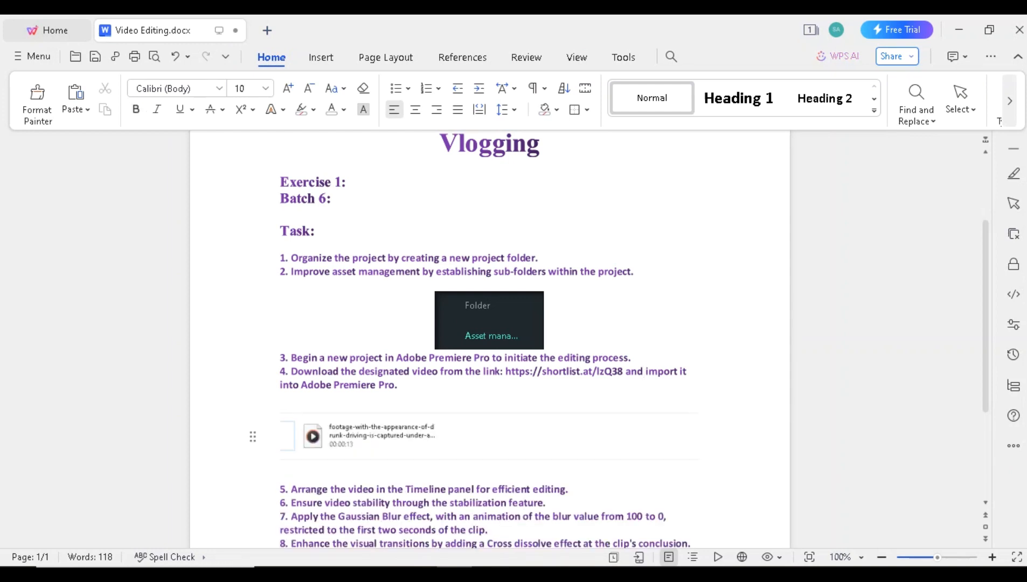
Step: Apply the first Inner shadow preset to the footage file picture below task 4
click(699, 462)
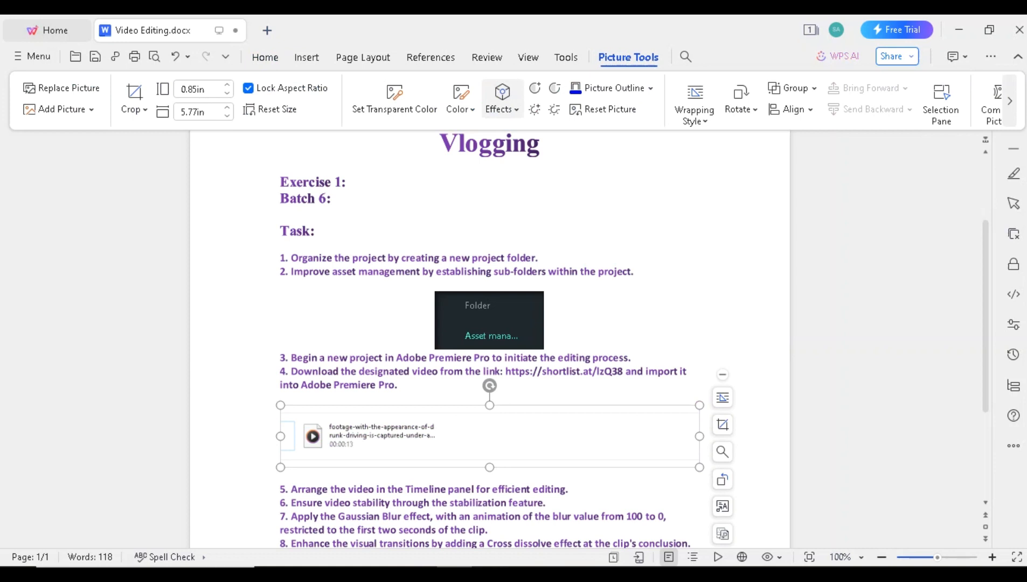
click(501, 97)
mouse_move(531, 141)
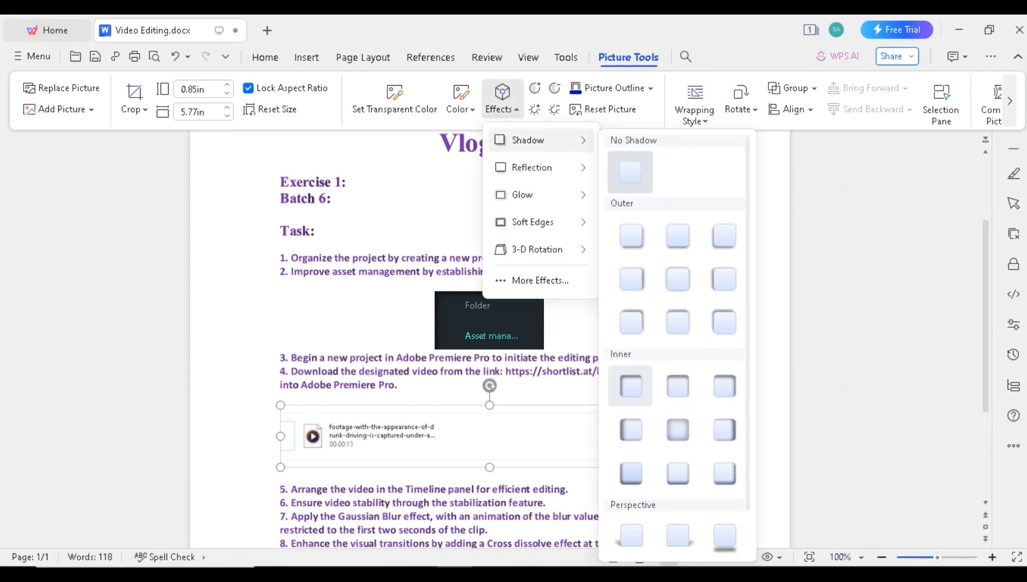
click(631, 386)
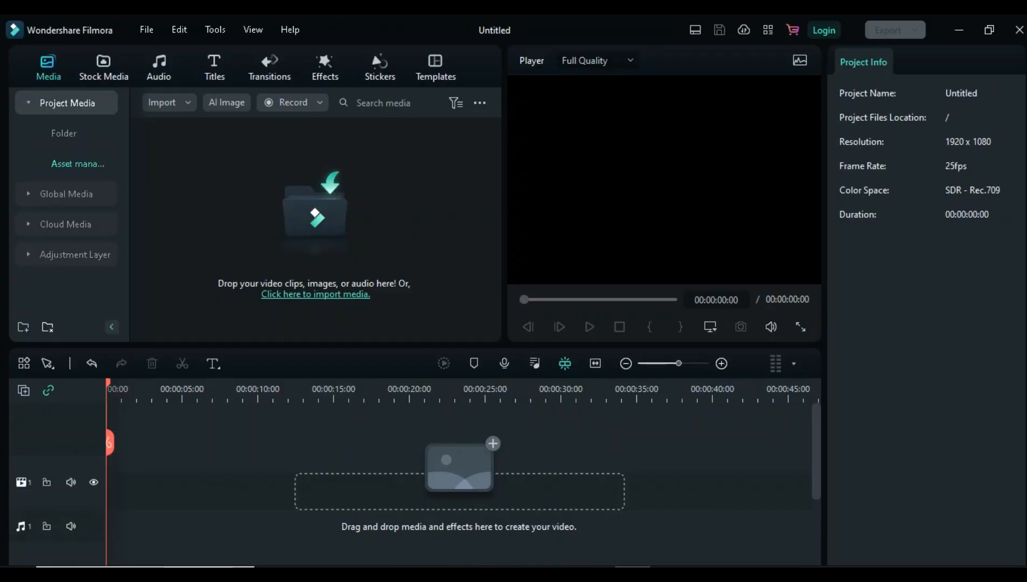
Step: Import the highway drunk-driving footage from the Downloads folder into the asset management folder of the Filmora project
click(288, 294)
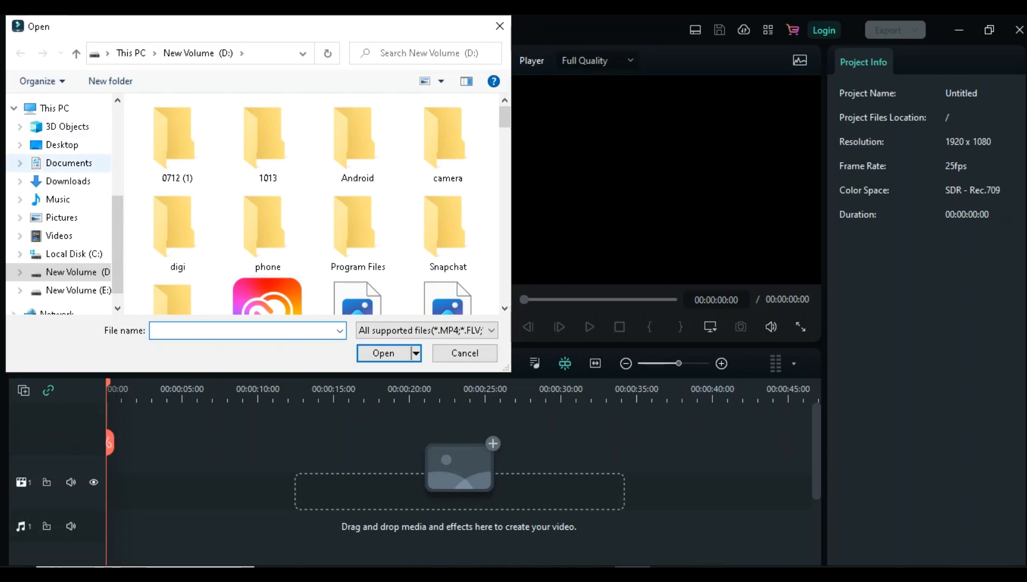
click(68, 181)
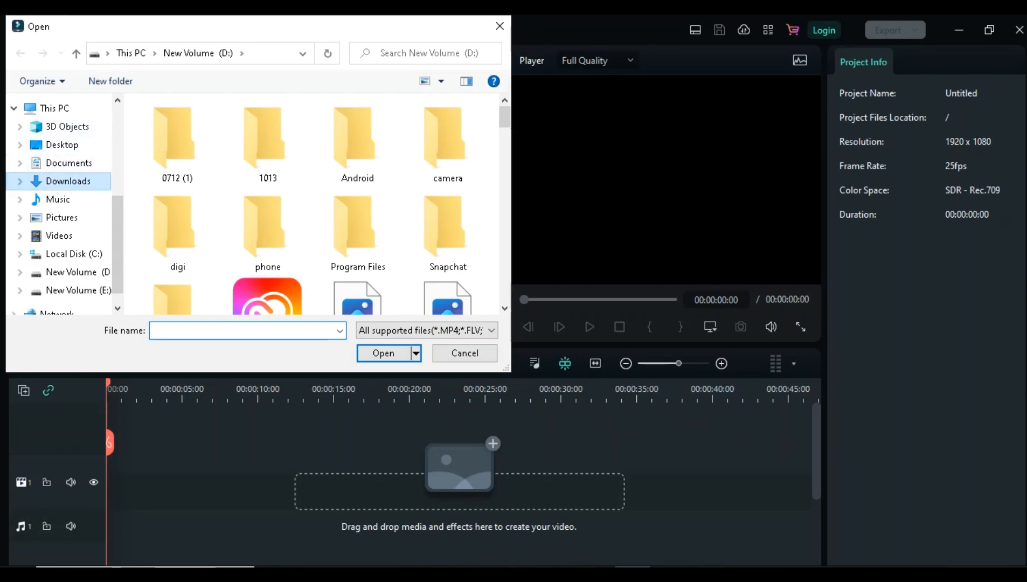
click(233, 139)
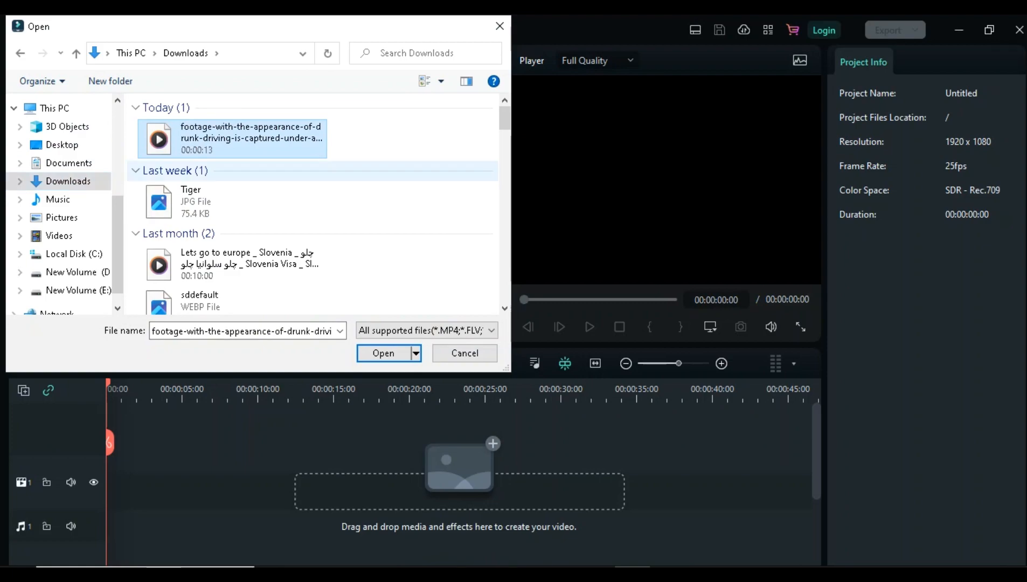
click(383, 353)
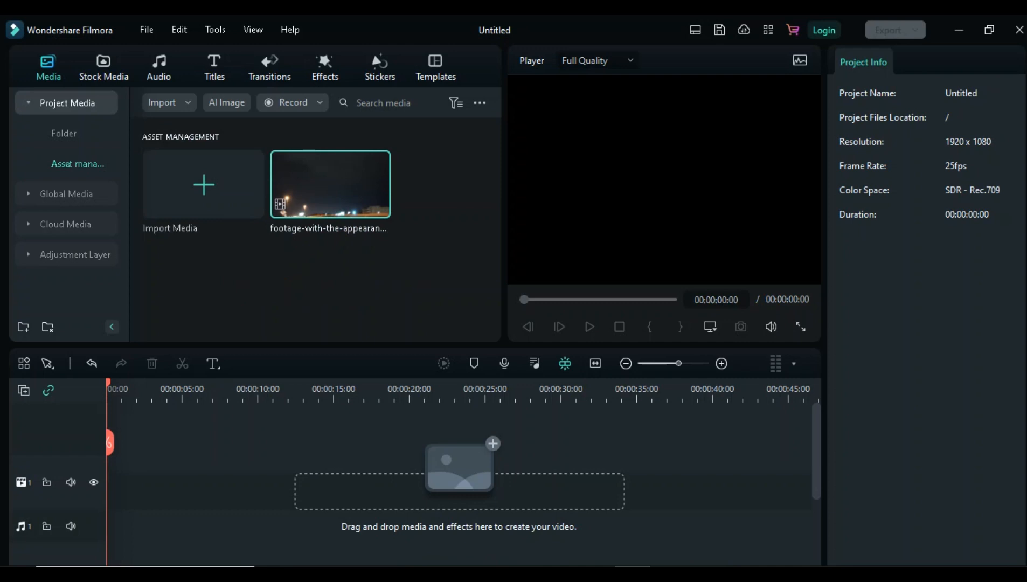
Step: Capture a rectangular Snipping Tool snip of the imported footage thumbnail together with the player area in Filmora
click(774, 574)
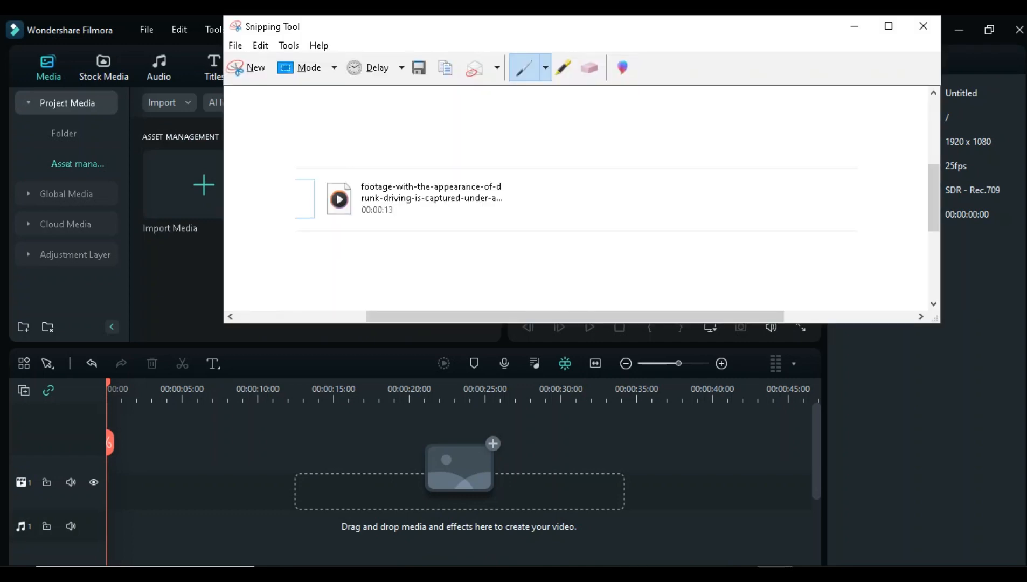
click(246, 67)
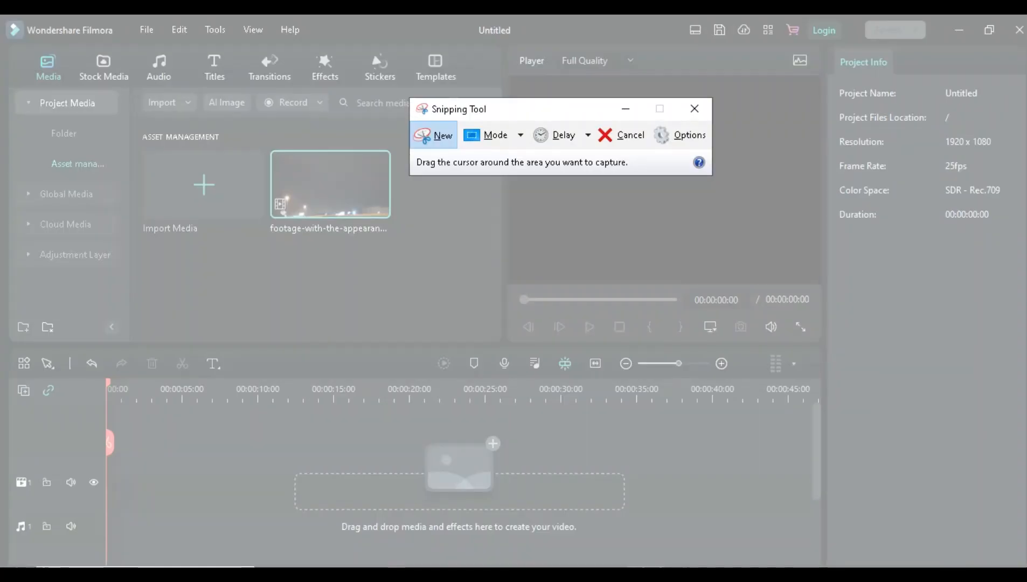
drag(265, 127, 804, 340)
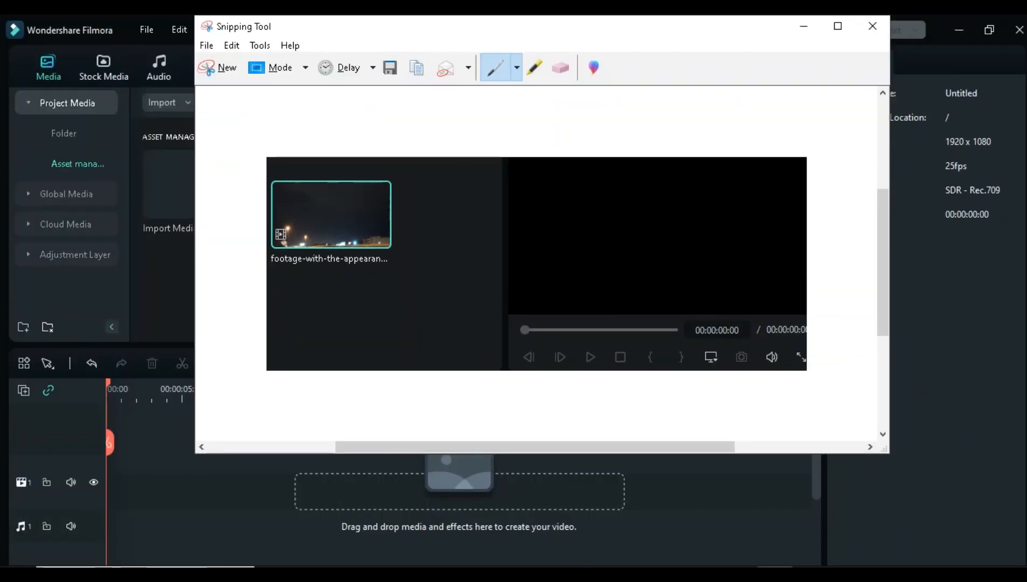
Step: Switch to Video Editing.docx and paste the imported footage snip on a new line below the footage file picture
mouse_move(455, 572)
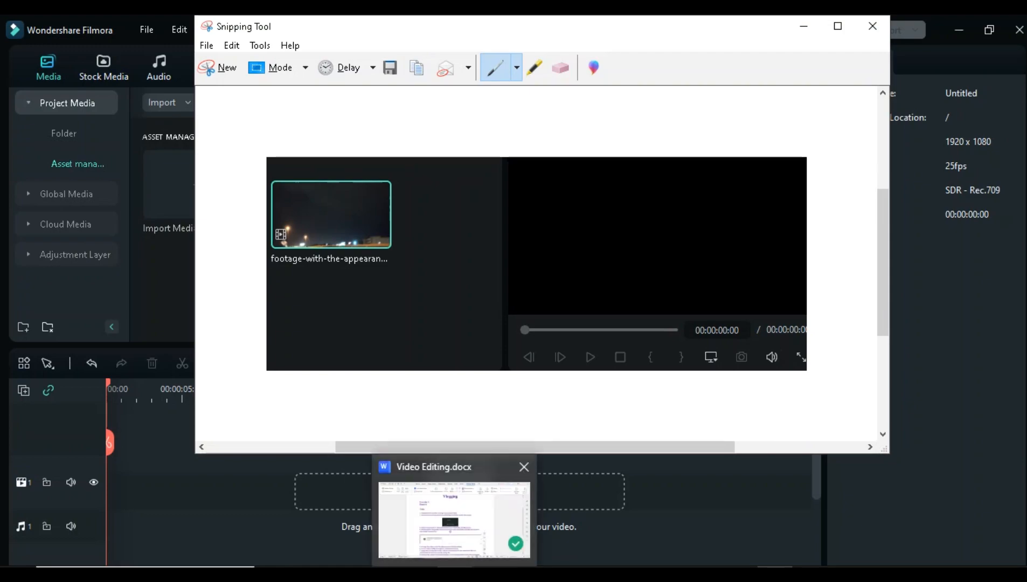
click(454, 521)
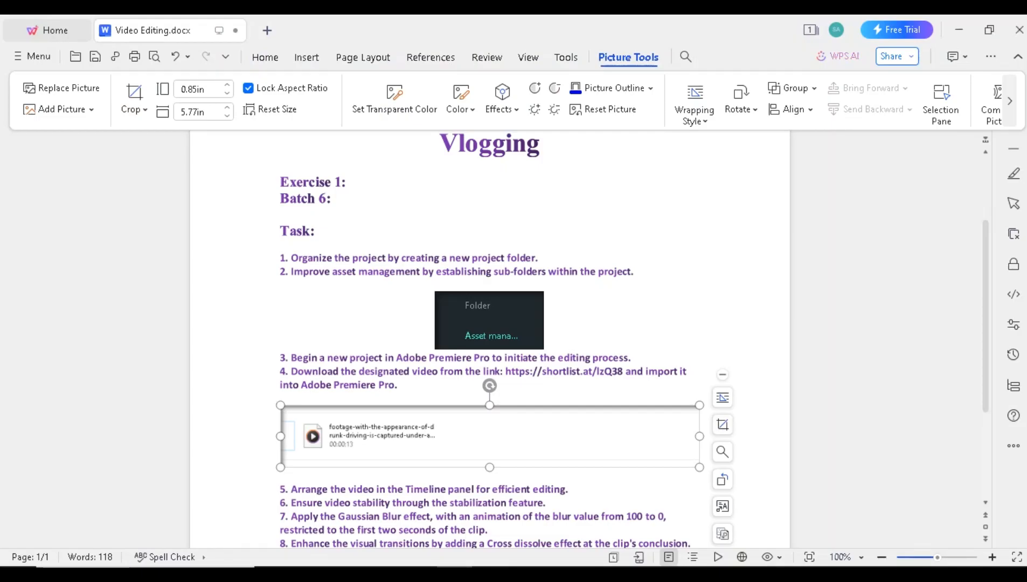
click(700, 464)
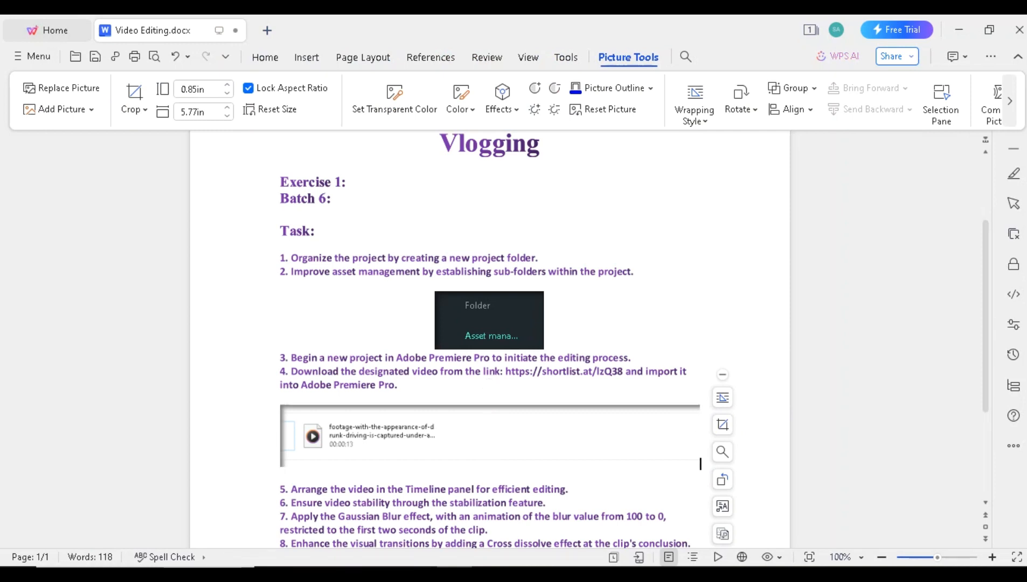
key(Return)
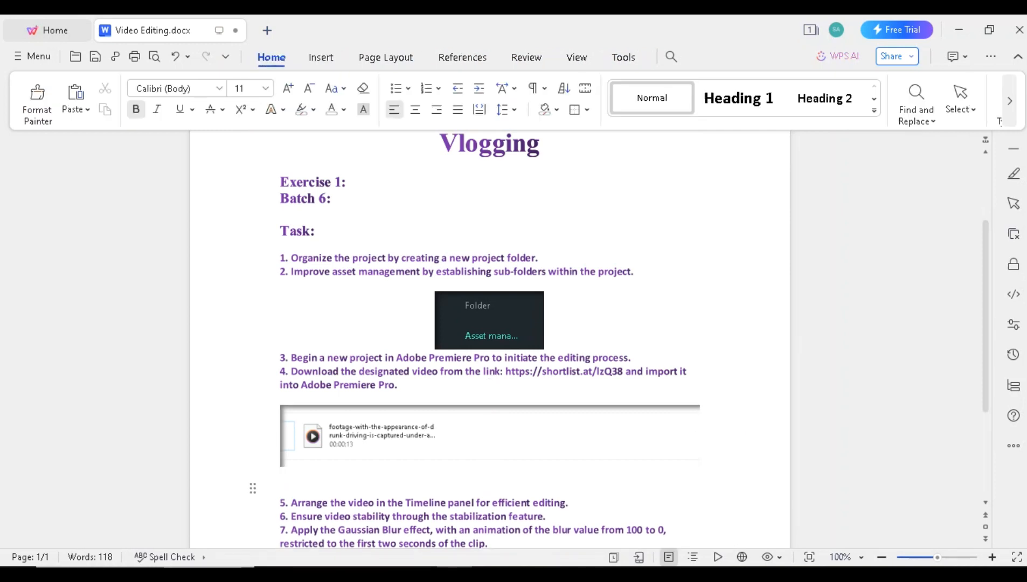
key(ctrl+v)
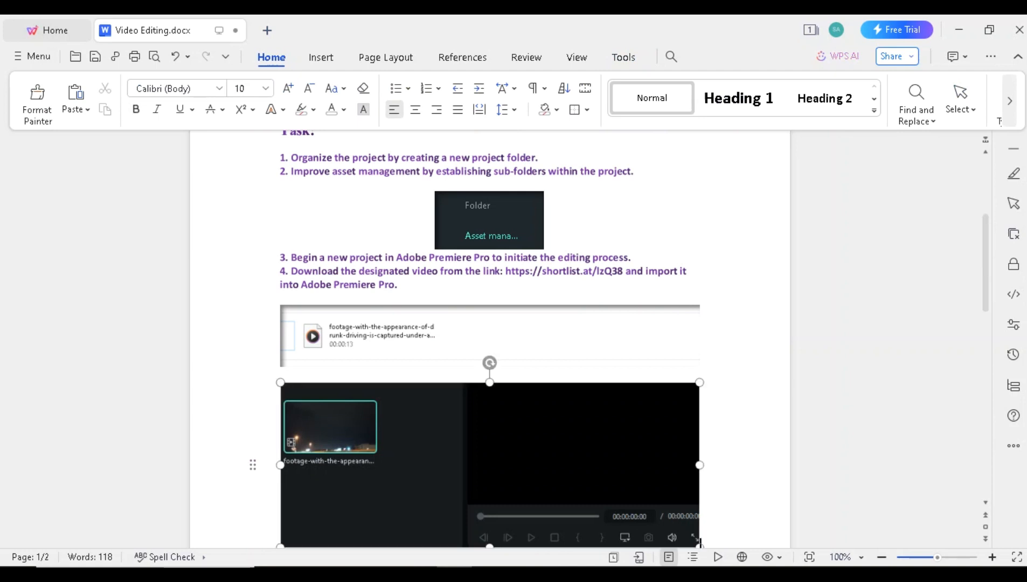
Step: Apply a Shadow effect preset to the pasted picture of the imported footage
click(501, 100)
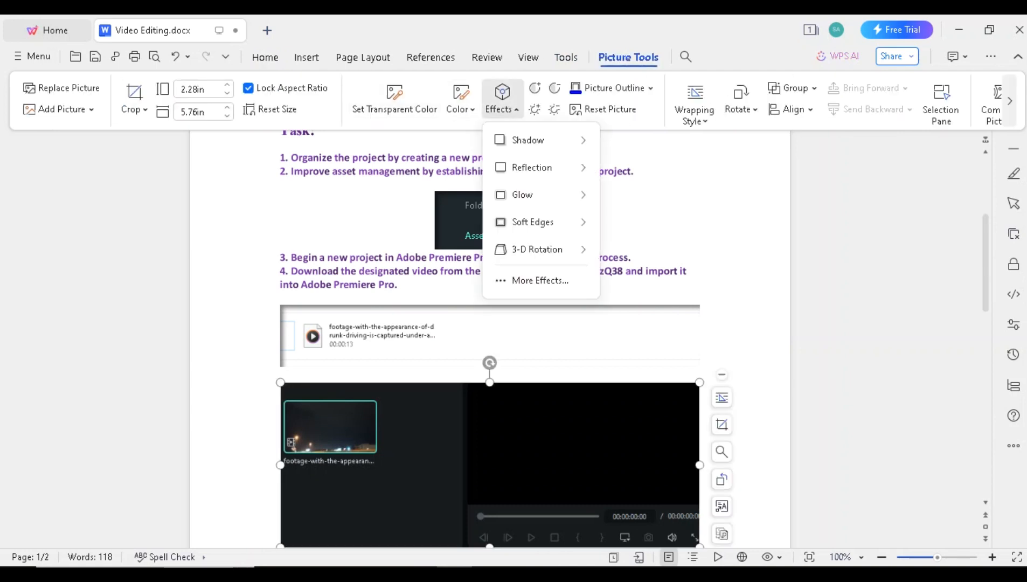
mouse_move(528, 140)
click(631, 386)
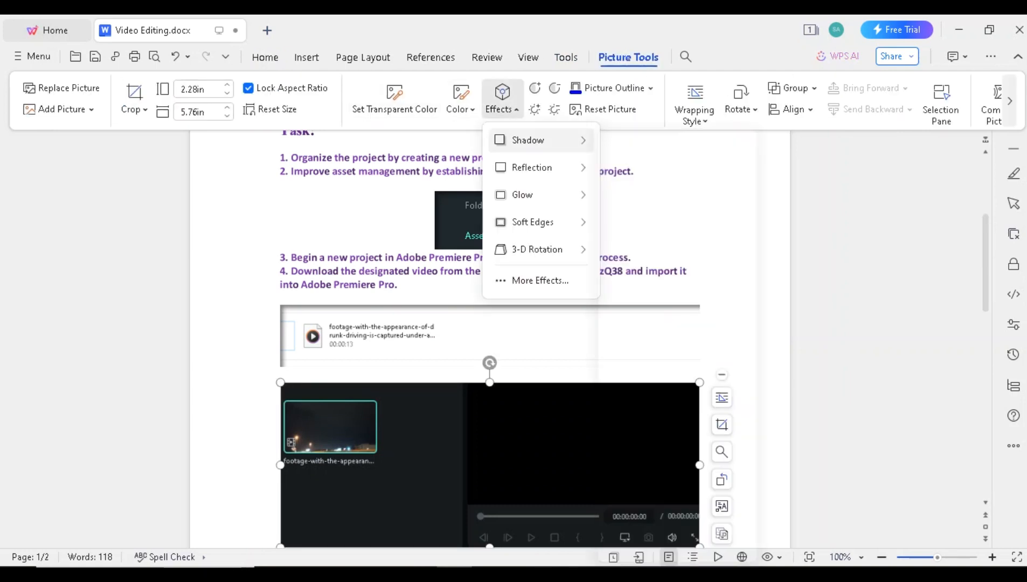
Step: Insert a blank line between the imported footage picture and task 5, and another one after task 5
drag(986, 259, 986, 302)
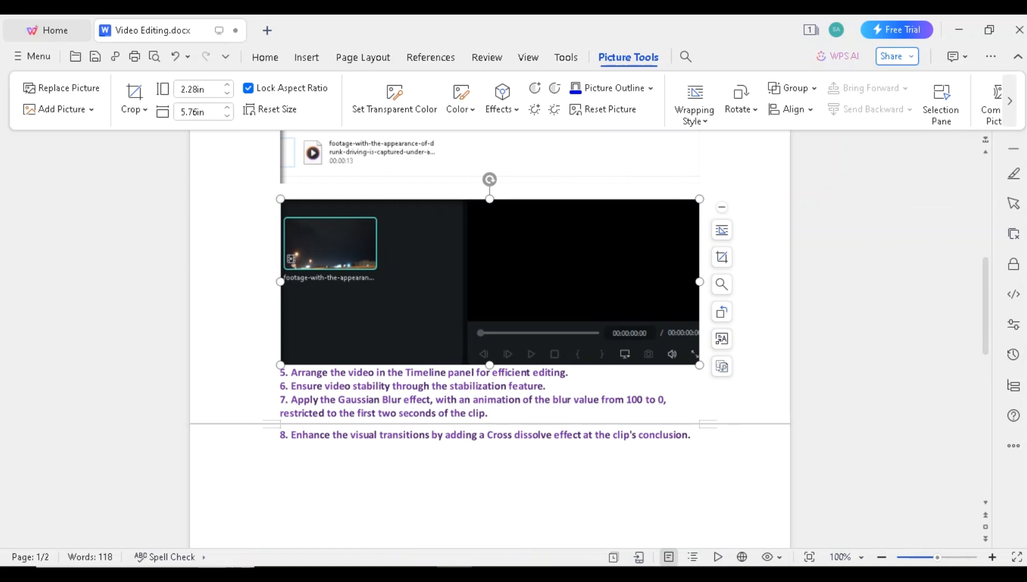
click(699, 543)
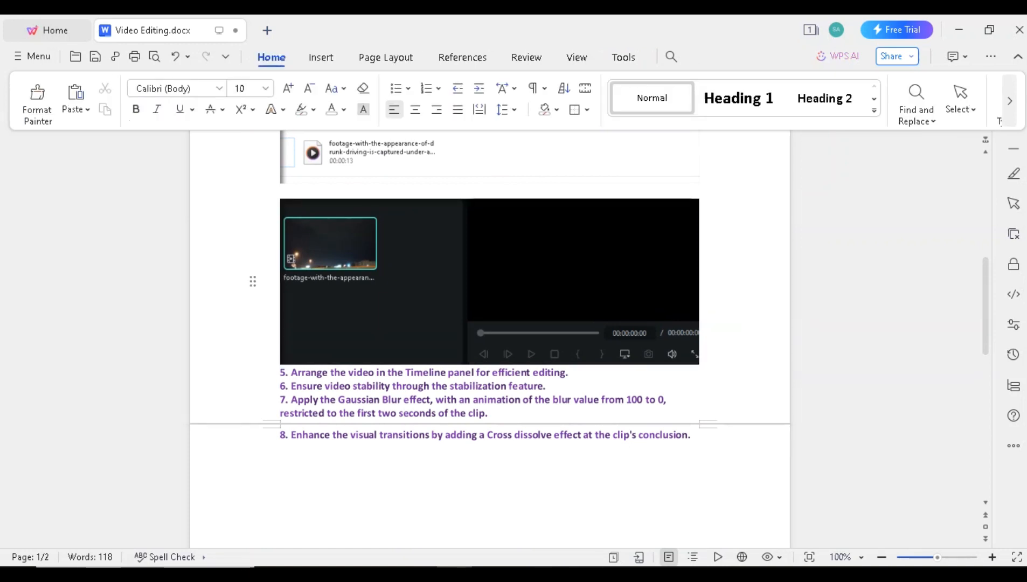
key(Return)
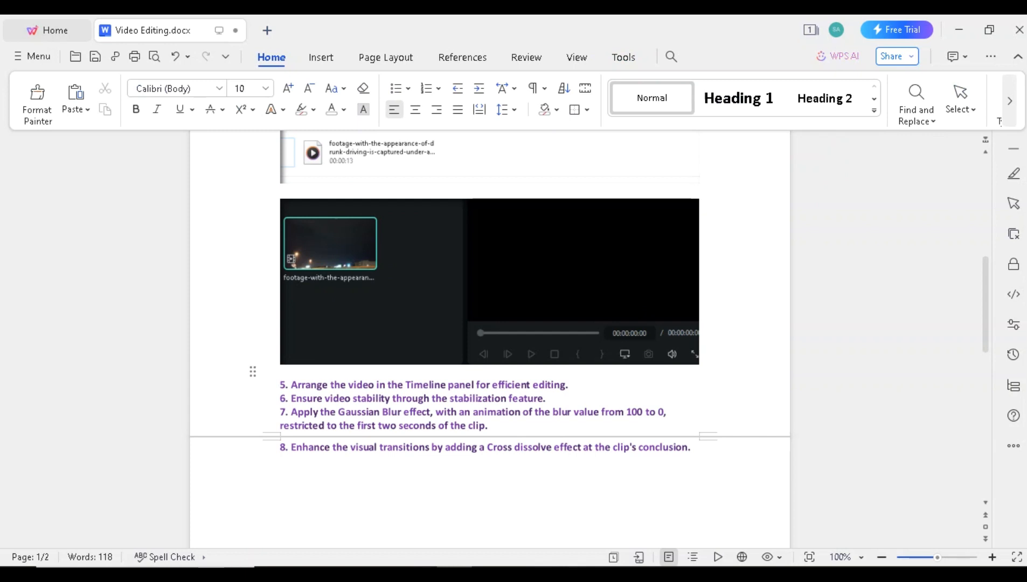
click(569, 386)
key(Return)
key(BackSpace)
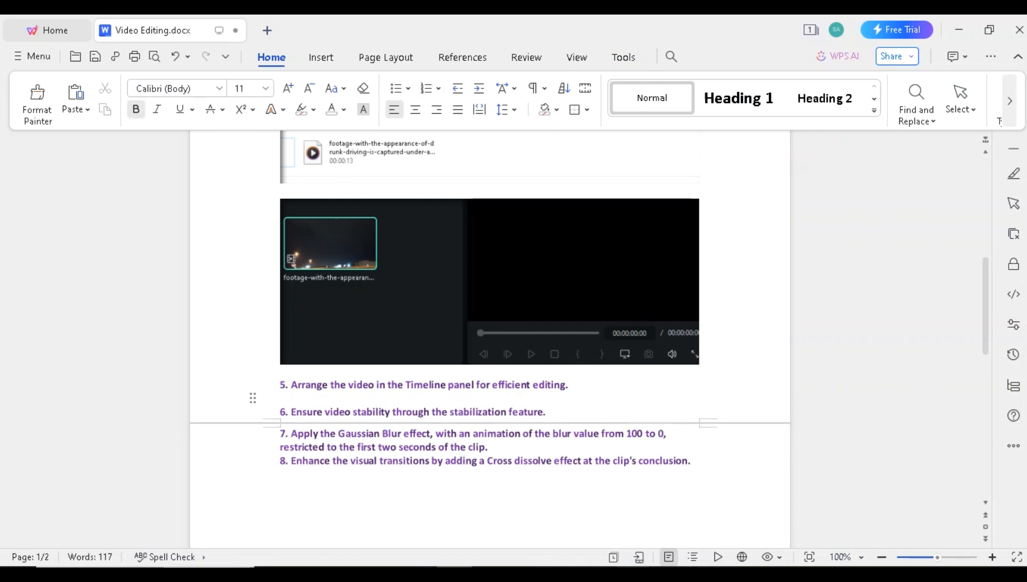
Step: Switch back to Filmora and place the footage at the start of video track 1, keeping the 1920 x 1080 25fps project settings
click(632, 573)
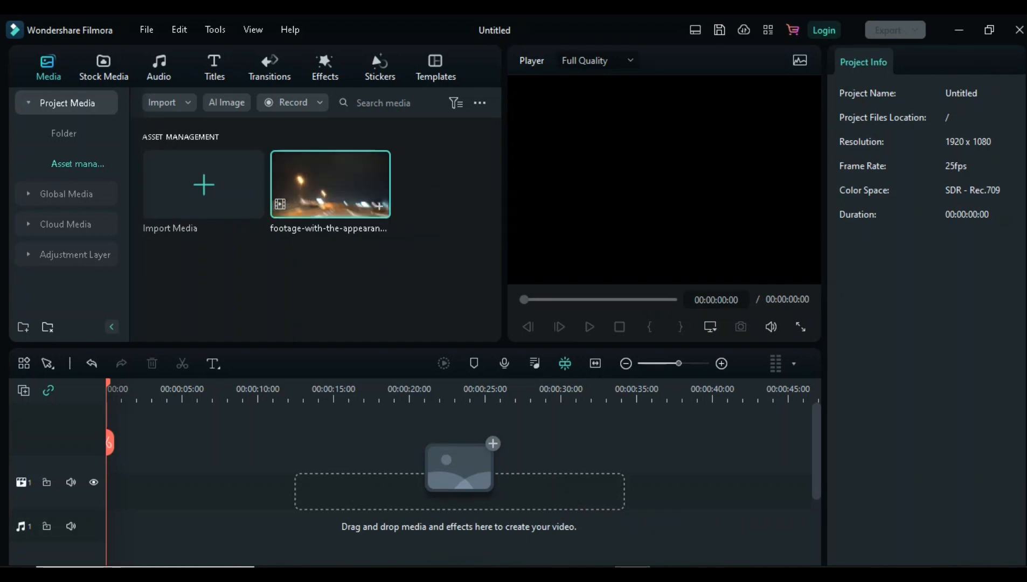
drag(330, 184, 113, 482)
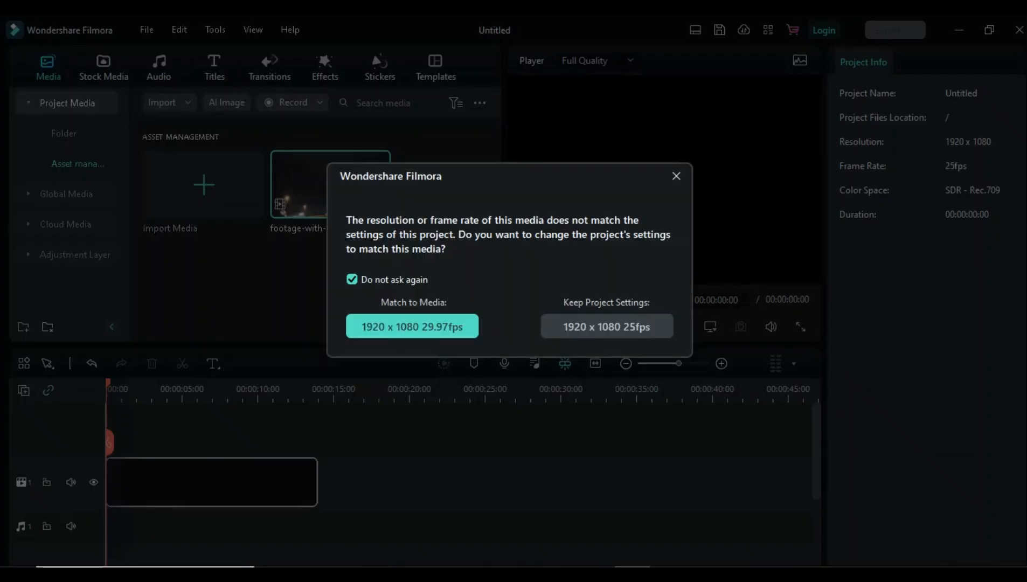
click(607, 326)
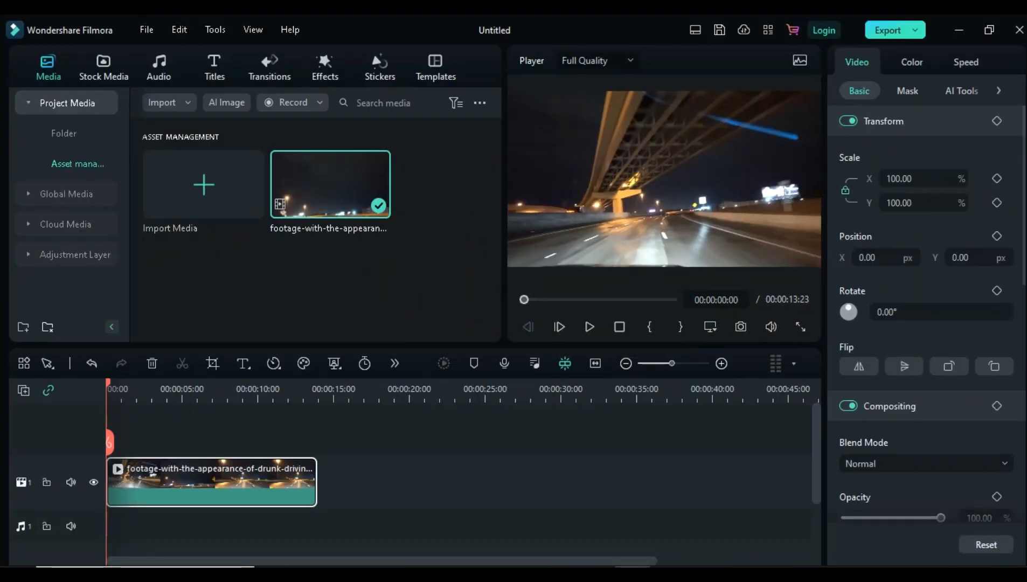
Step: Move the playhead clear of the clip to 00:00:27:16, then capture and copy a rectangular snip of the clip on the timeline
drag(110, 441, 524, 465)
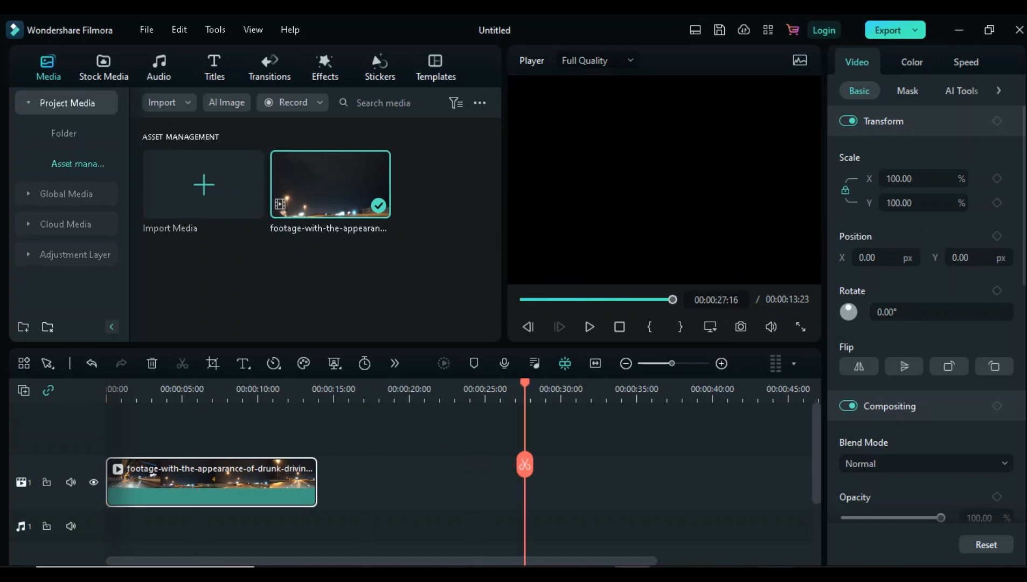
click(775, 574)
click(220, 68)
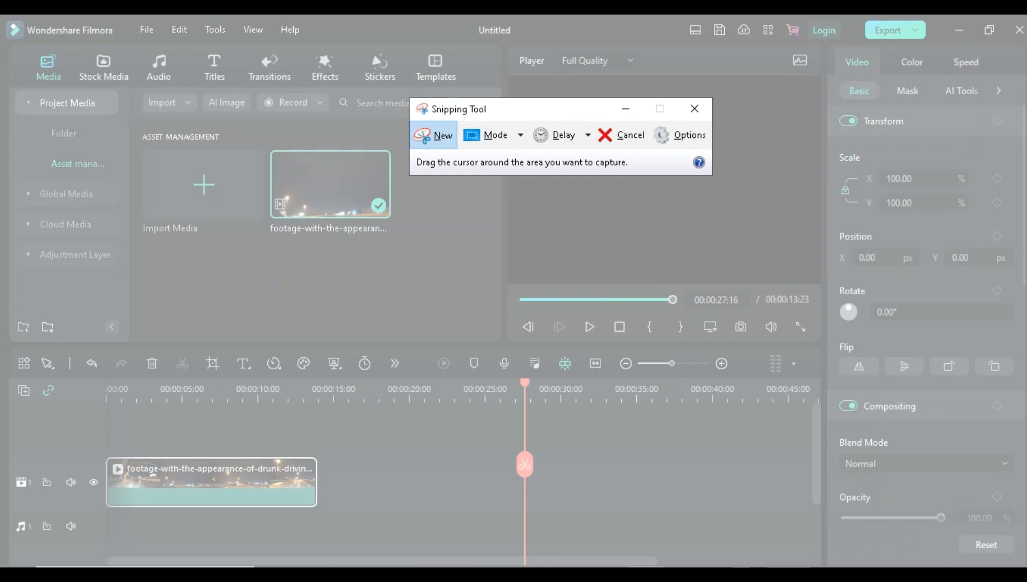
drag(84, 380, 461, 532)
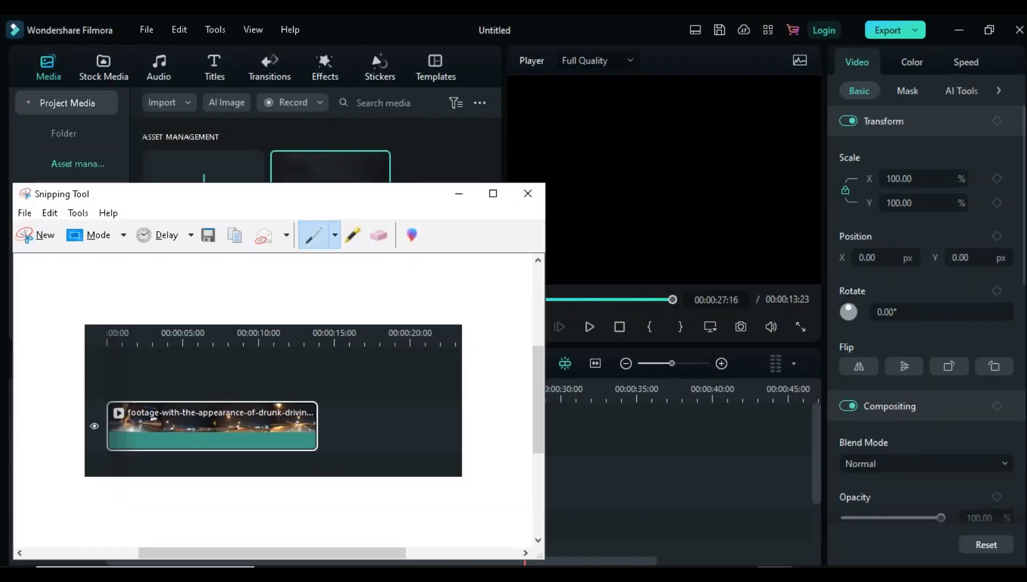
click(236, 236)
Step: Switch to Video Editing.docx, paste the timeline snip below task 5 and center it
mouse_move(454, 573)
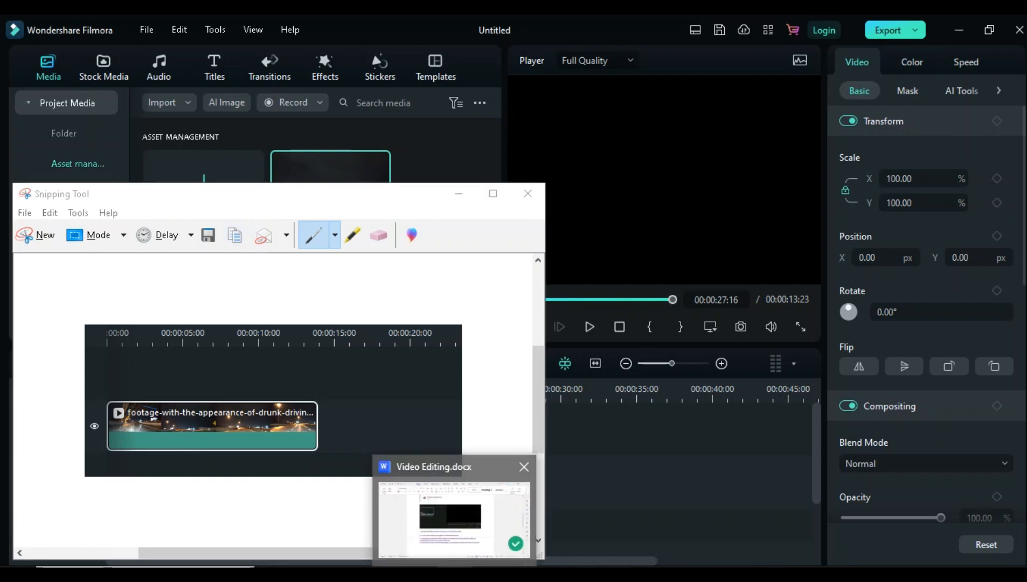
click(454, 515)
key(ctrl+v)
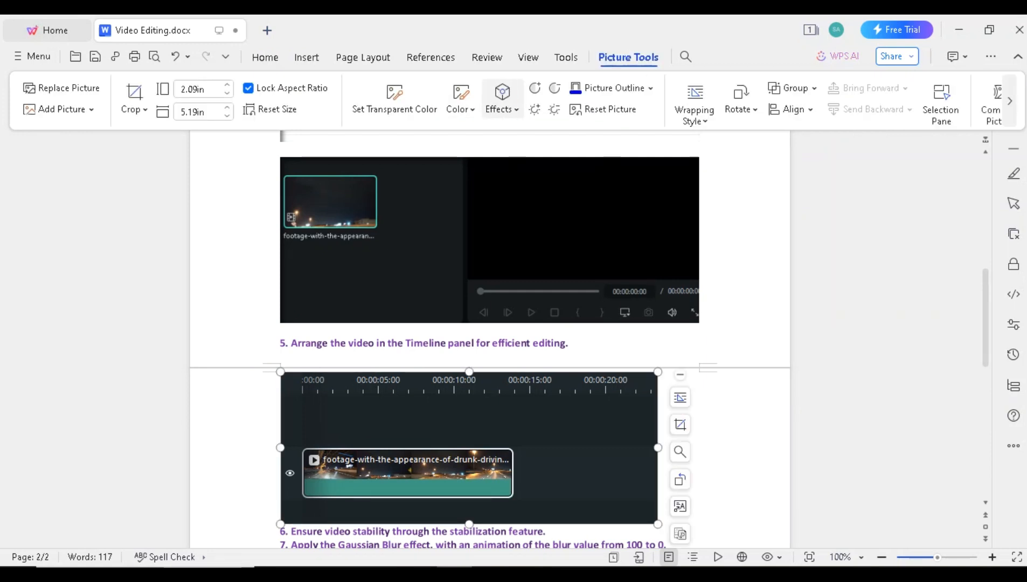
click(502, 97)
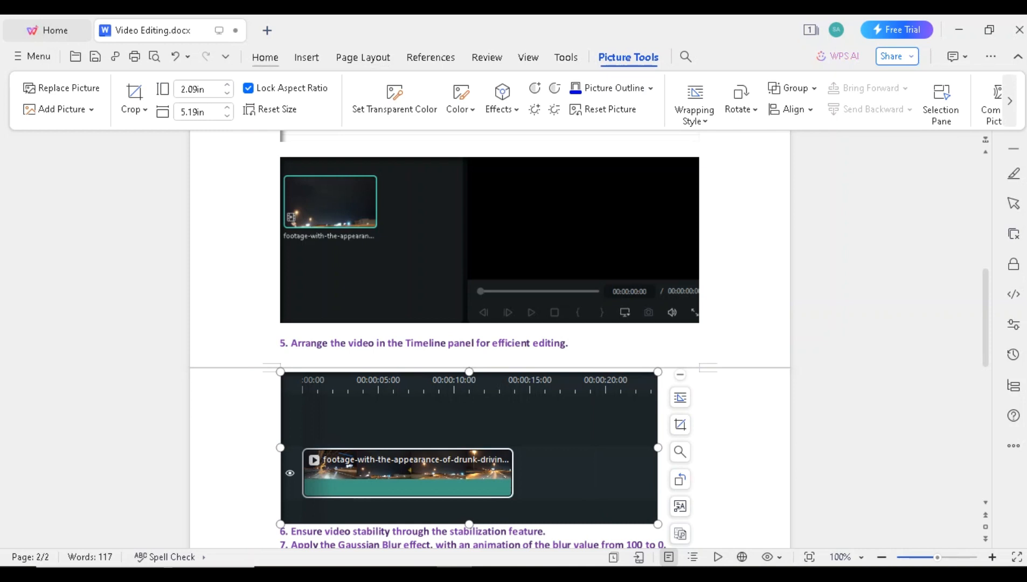
click(265, 57)
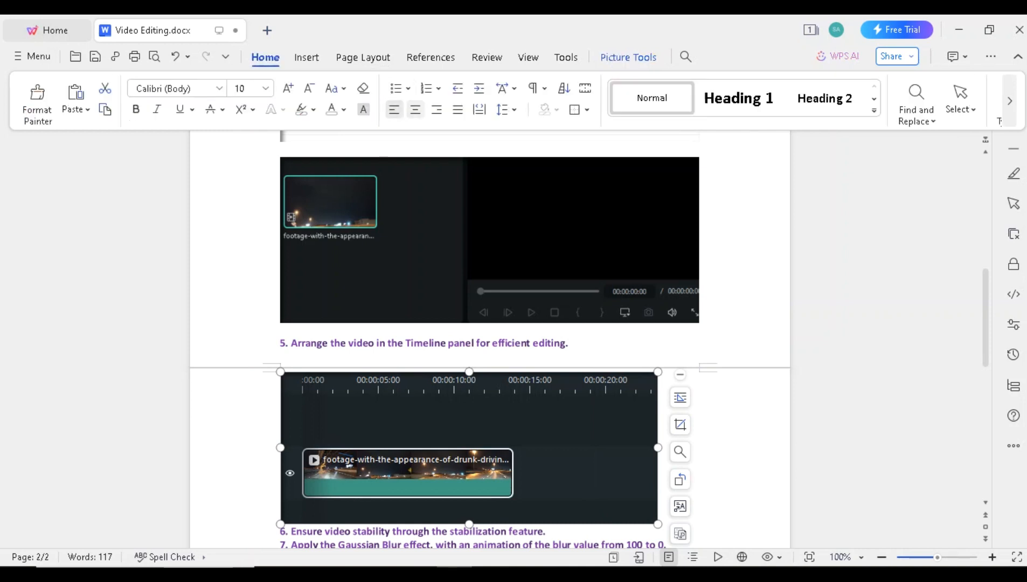
click(415, 110)
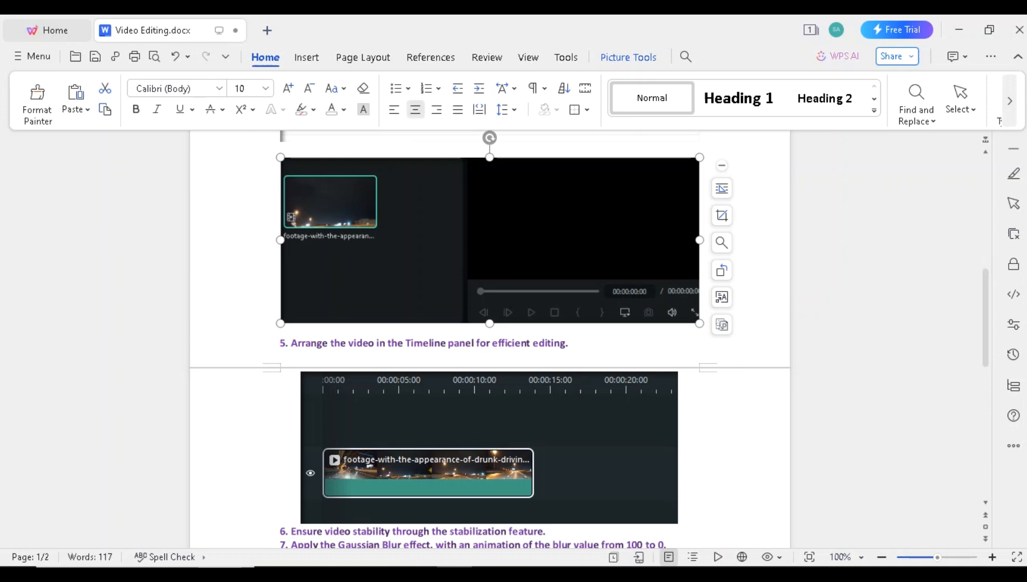
Step: Insert a blank line between the timeline picture and task 6, and highlight the word "stabilization" in task 6
drag(985, 318, 985, 378)
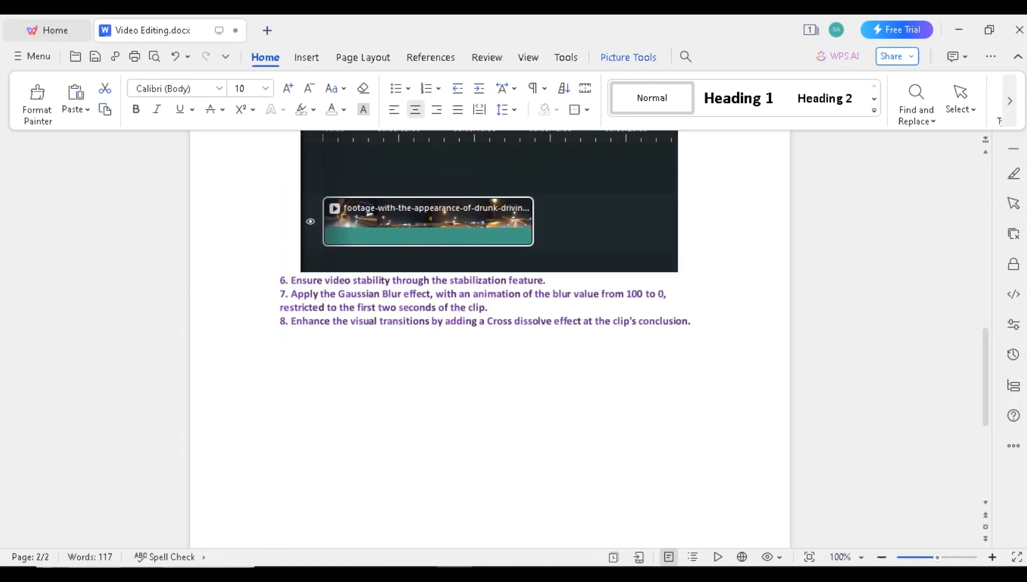
click(658, 519)
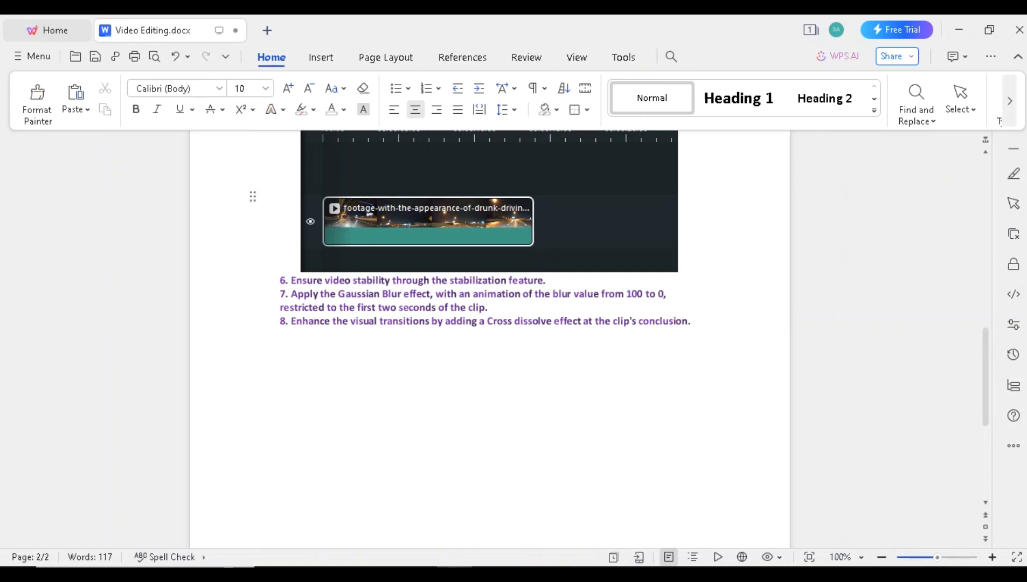
key(Return)
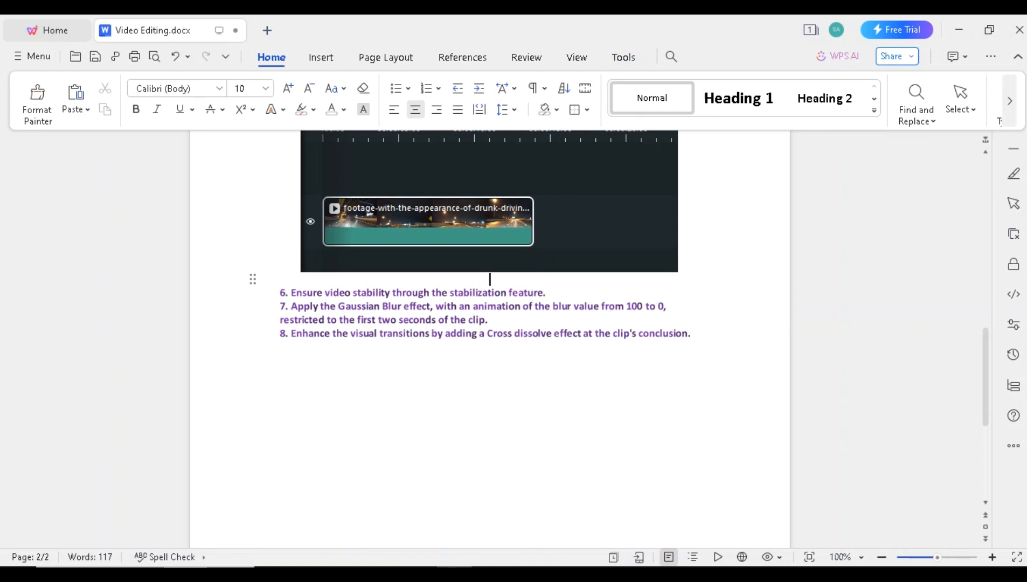
drag(448, 293, 509, 293)
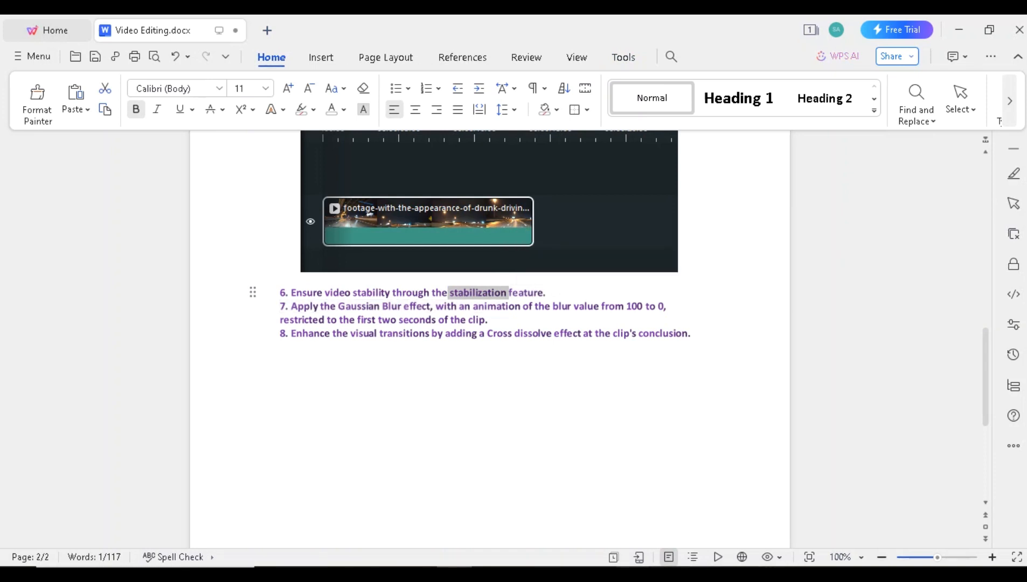
Step: Switch back to Filmora, deselect the timeline clip and move the playhead to 00:00:00:16
key(alt+Tab)
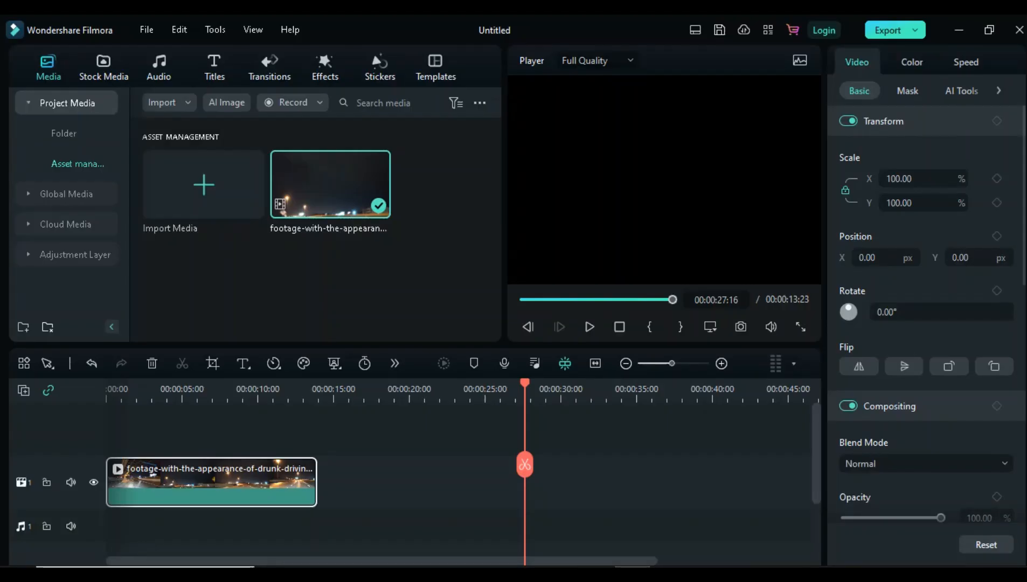
key(Escape)
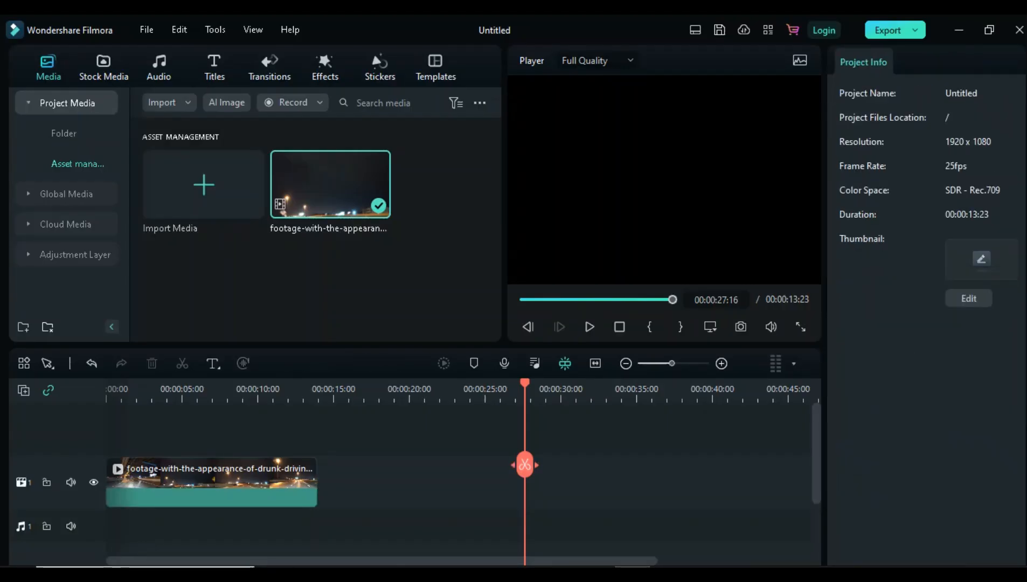
drag(524, 464, 115, 457)
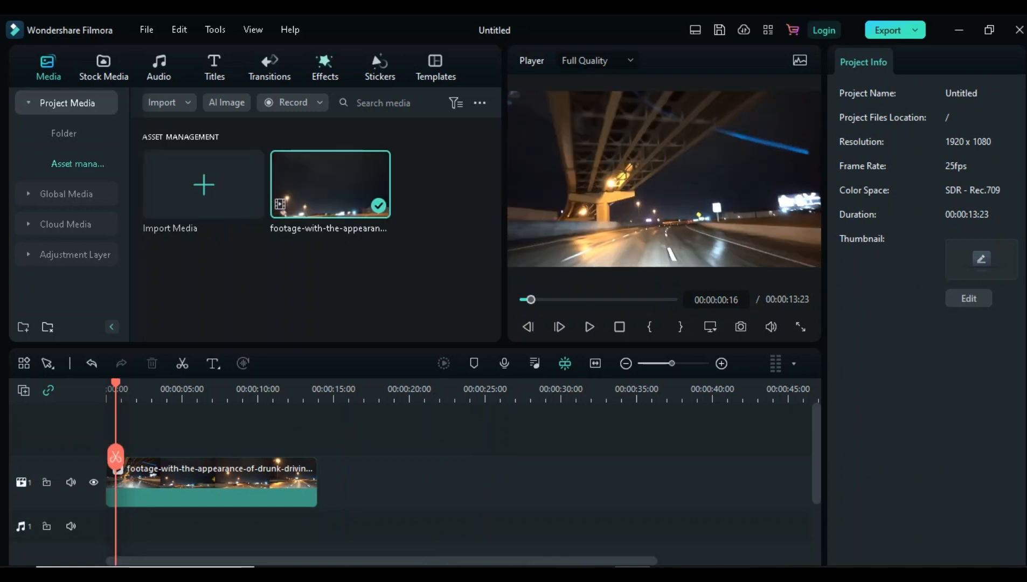
Step: Search the Filmora effects library for "stabilization"
click(325, 67)
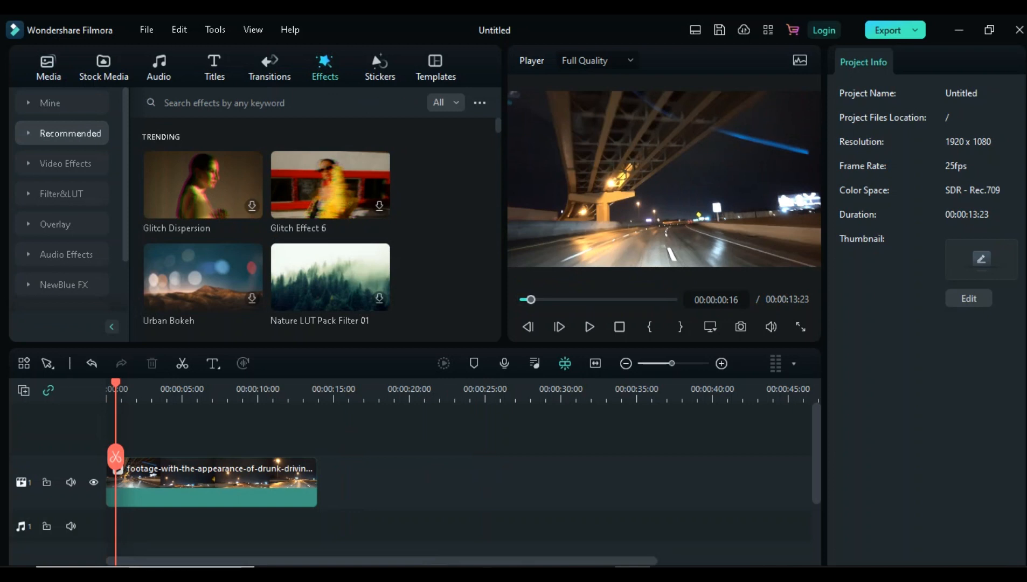
click(259, 103)
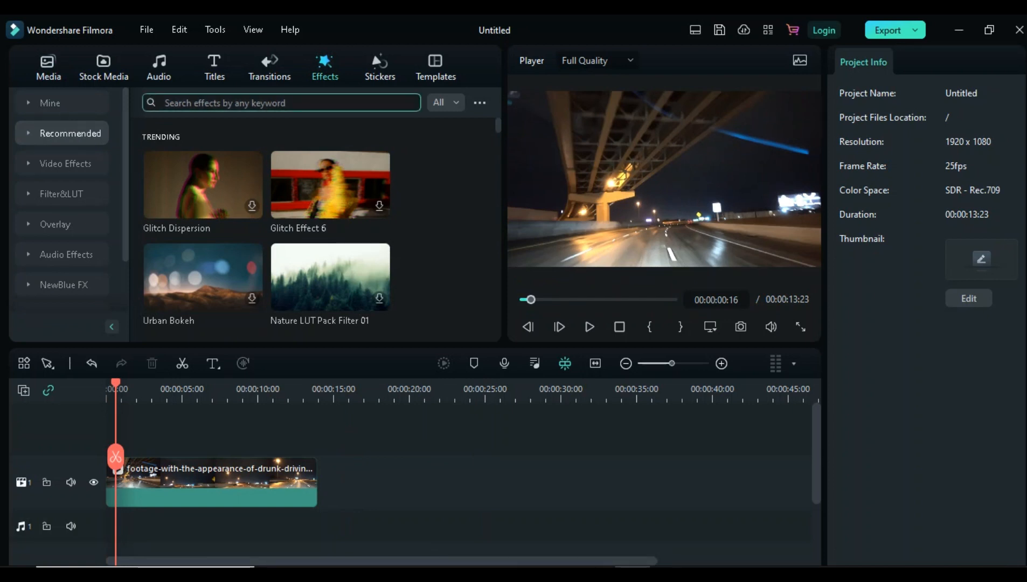
text(stabilization)
key(Return)
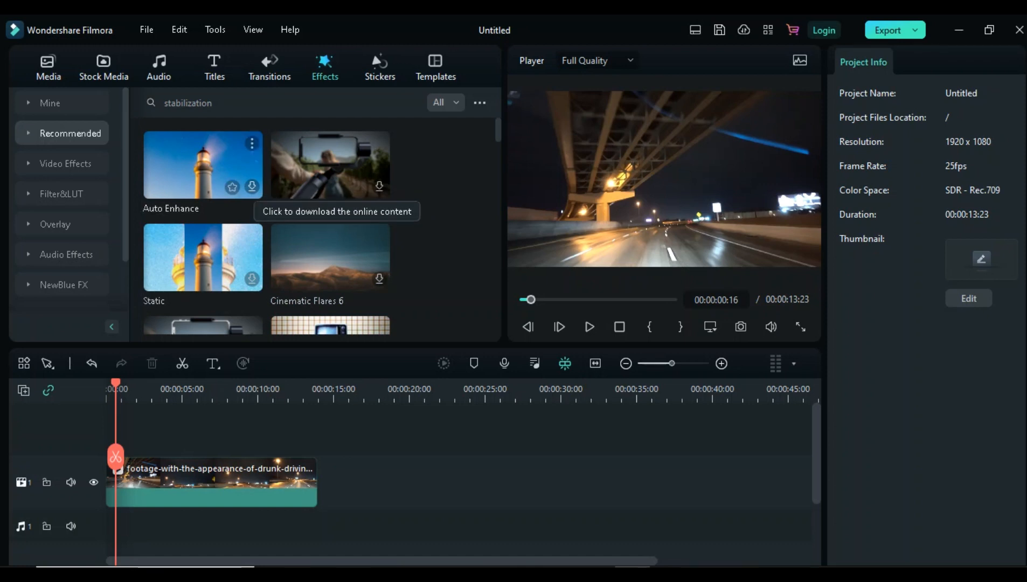
Step: Download the Auto Enhance effect, add it above the footage clip and stretch it to span the clip's full length
click(251, 187)
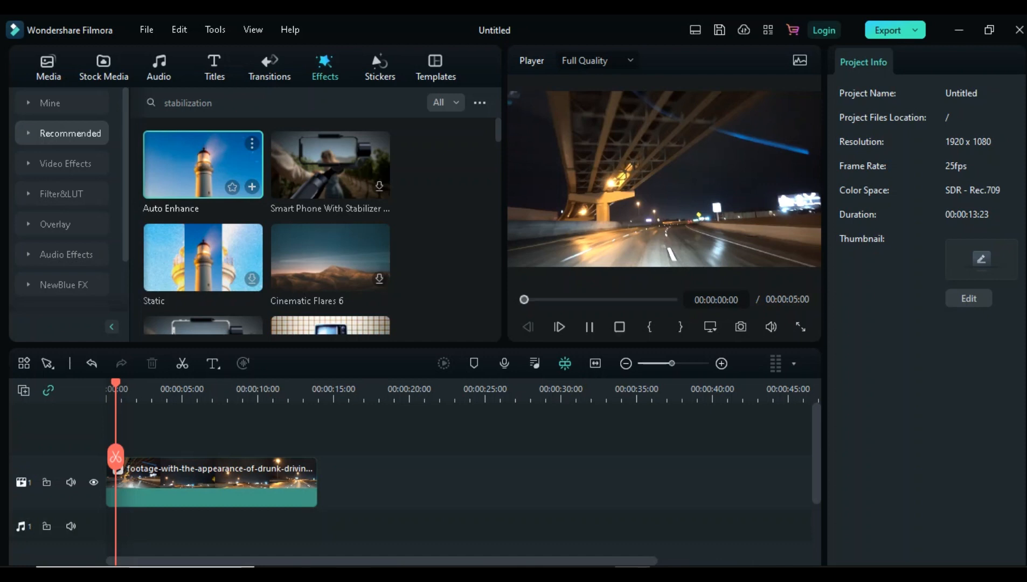
click(252, 186)
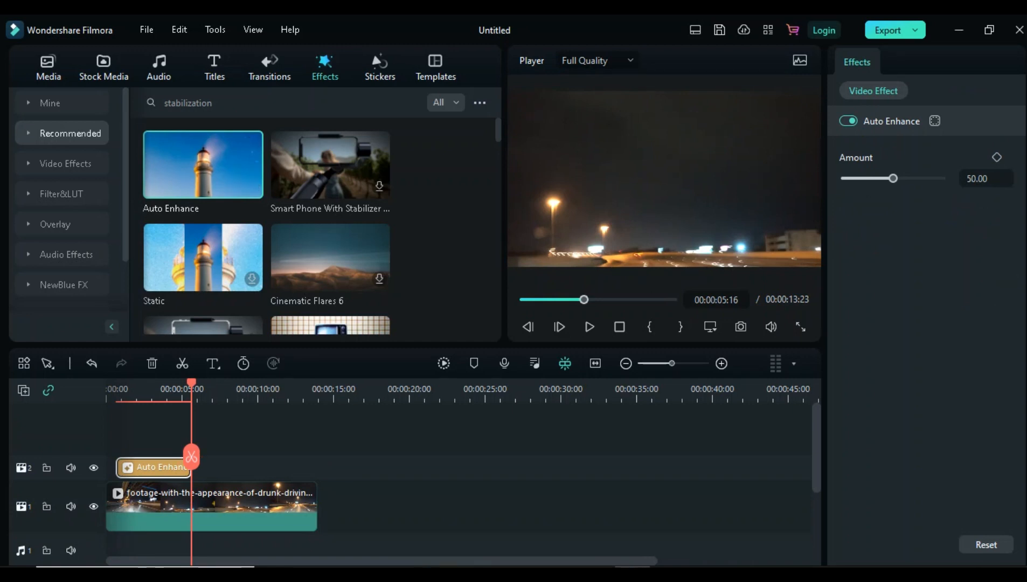
drag(190, 467, 316, 467)
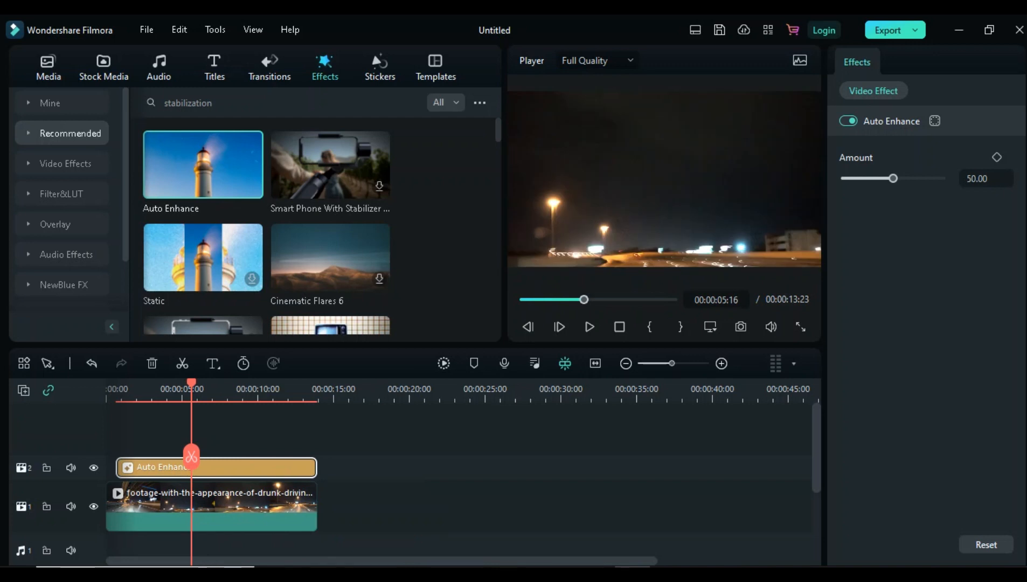
drag(117, 467, 107, 467)
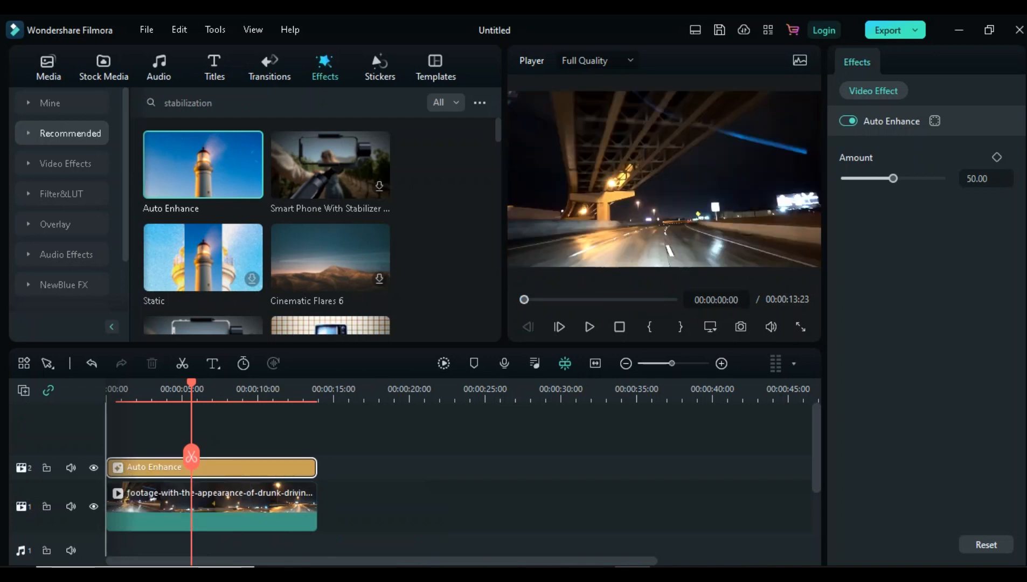
click(401, 464)
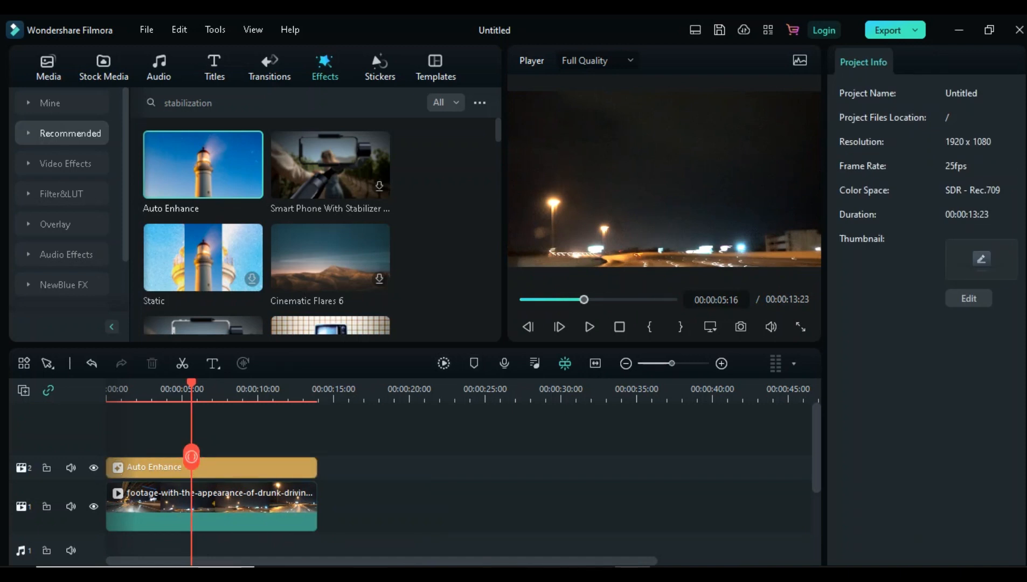
Step: Play the timeline from the start to preview the Auto Enhance effect, and return the playhead to 00:00:00:09
drag(191, 457, 108, 457)
key(space)
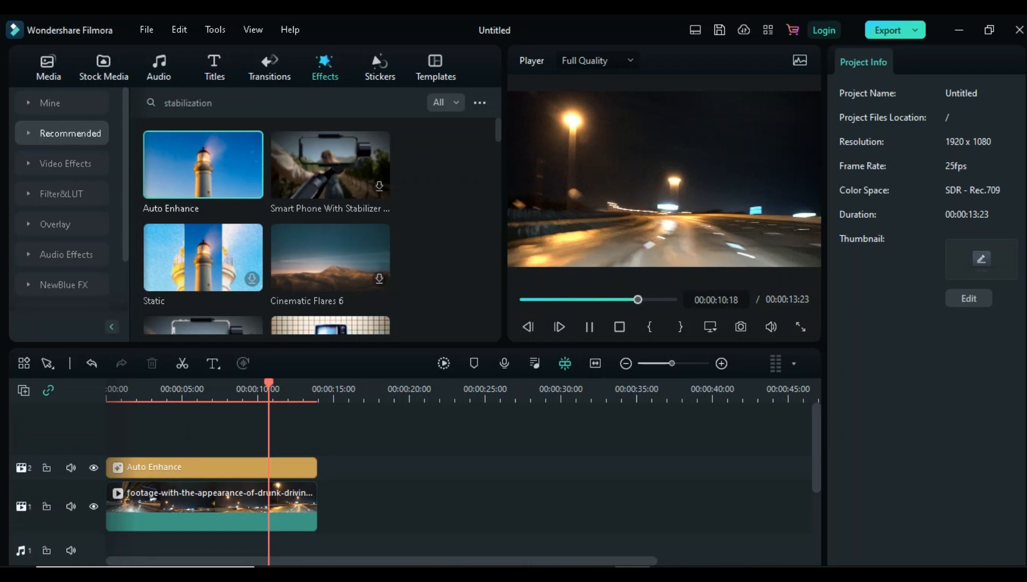
key(space)
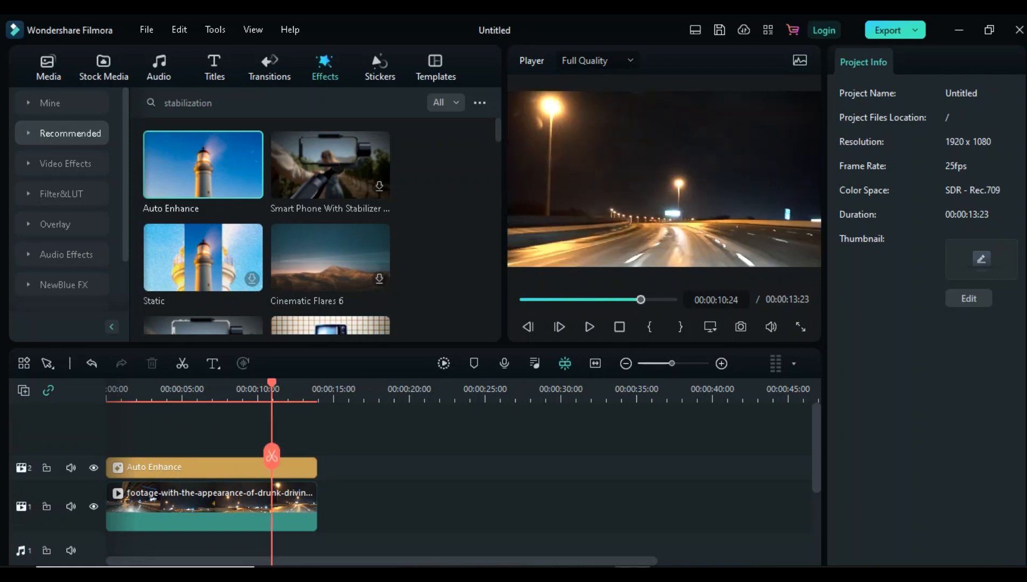
drag(272, 456, 111, 461)
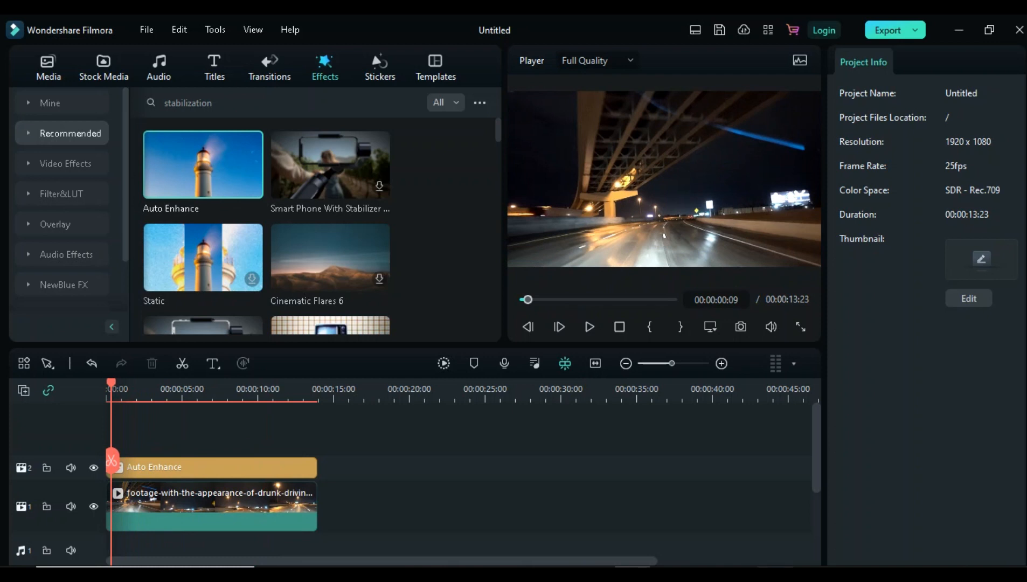
Step: Switch to Snipping Tool and capture a new snip of the timeline around the ends of the effect and footage clips
click(774, 575)
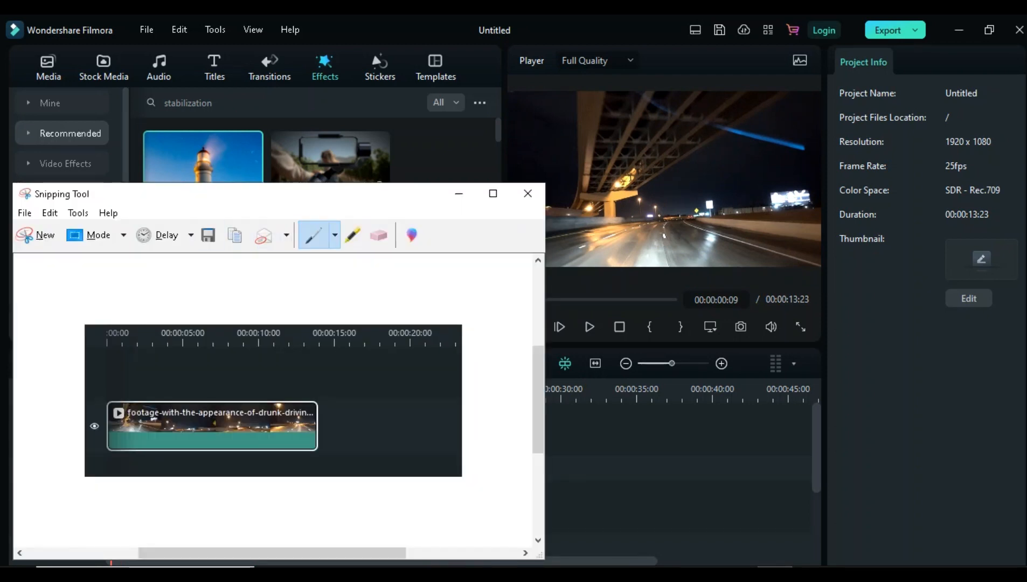
click(29, 235)
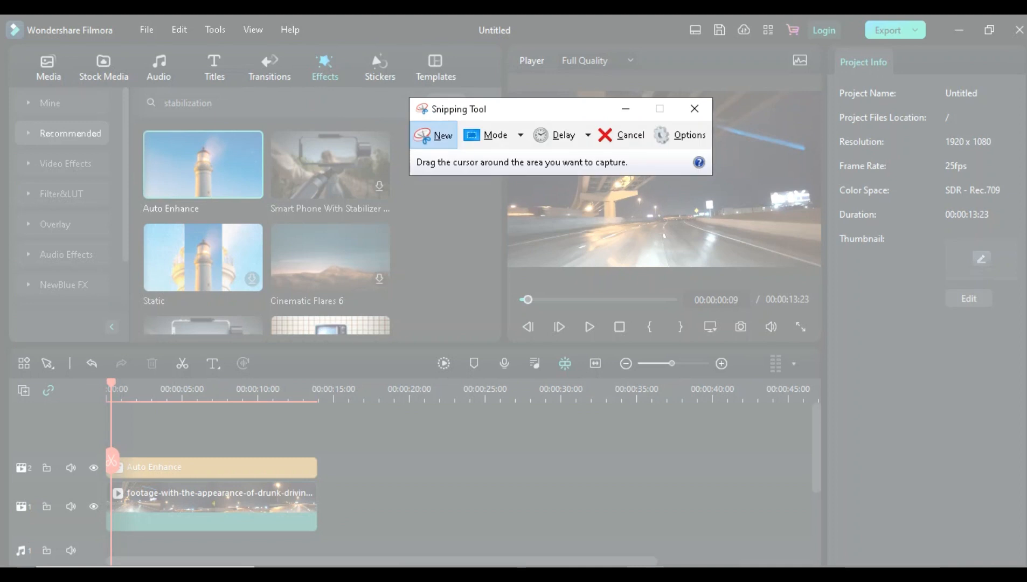
drag(188, 383, 389, 550)
click(339, 219)
Step: Switch to Video Editing.docx and paste the timeline snip below task 6, followed by a line break
click(145, 575)
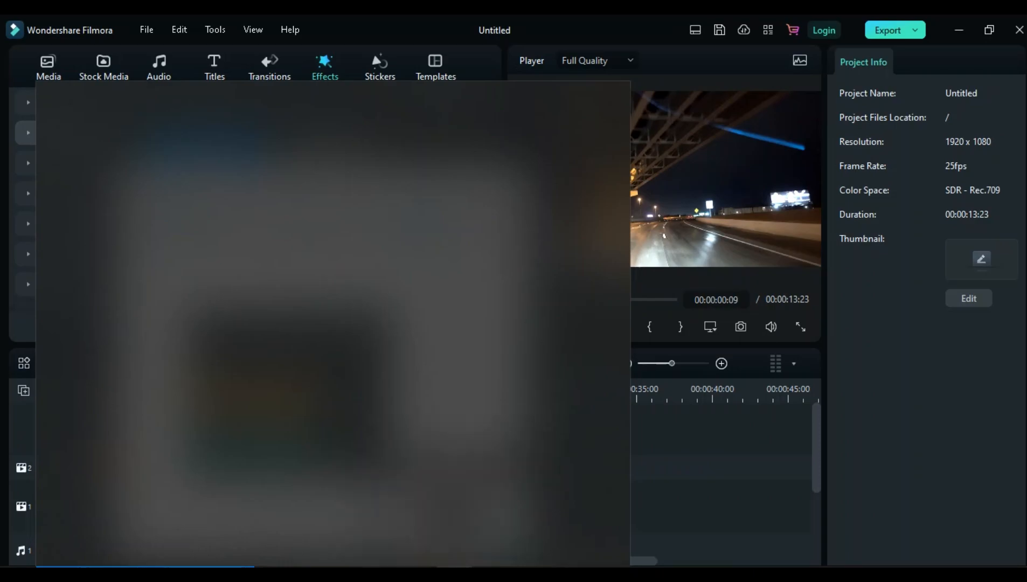
click(455, 574)
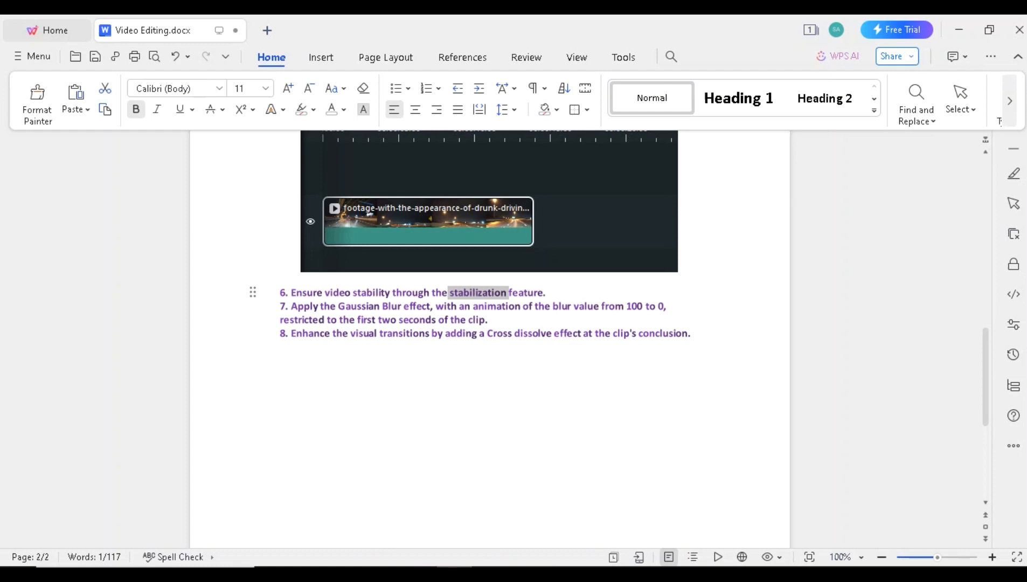
click(546, 292)
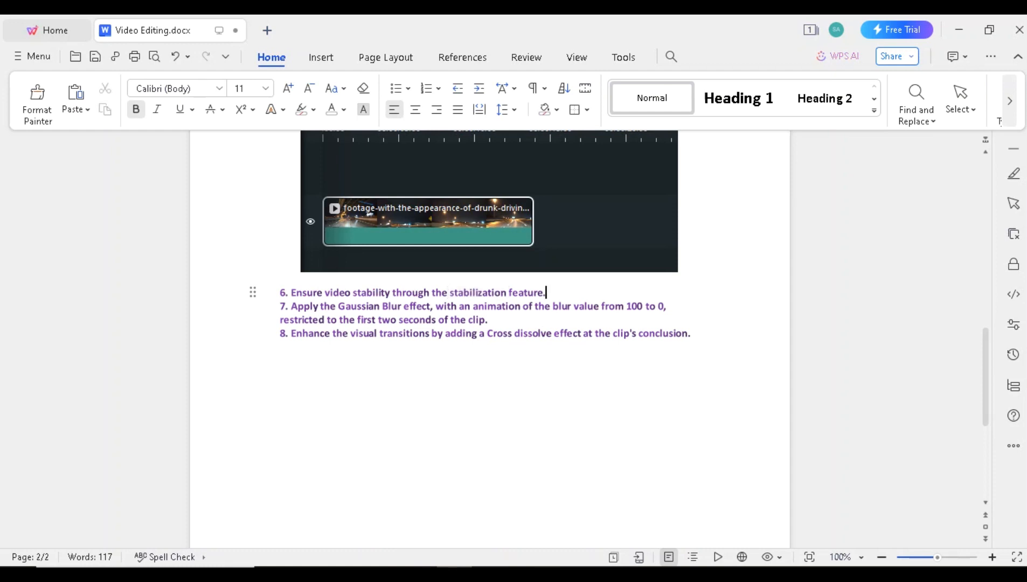
key(Return)
key(BackSpace)
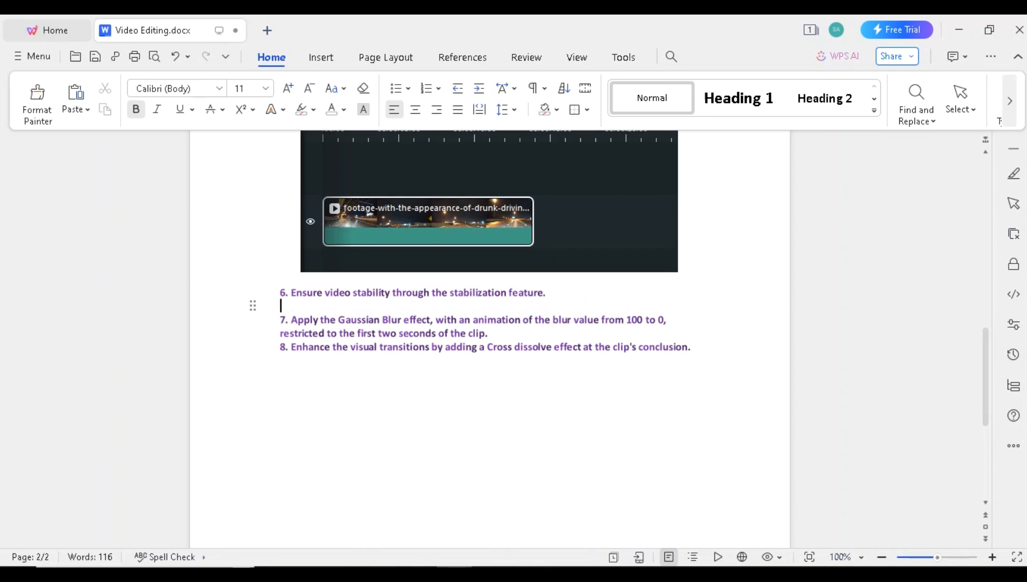
key(ctrl+v)
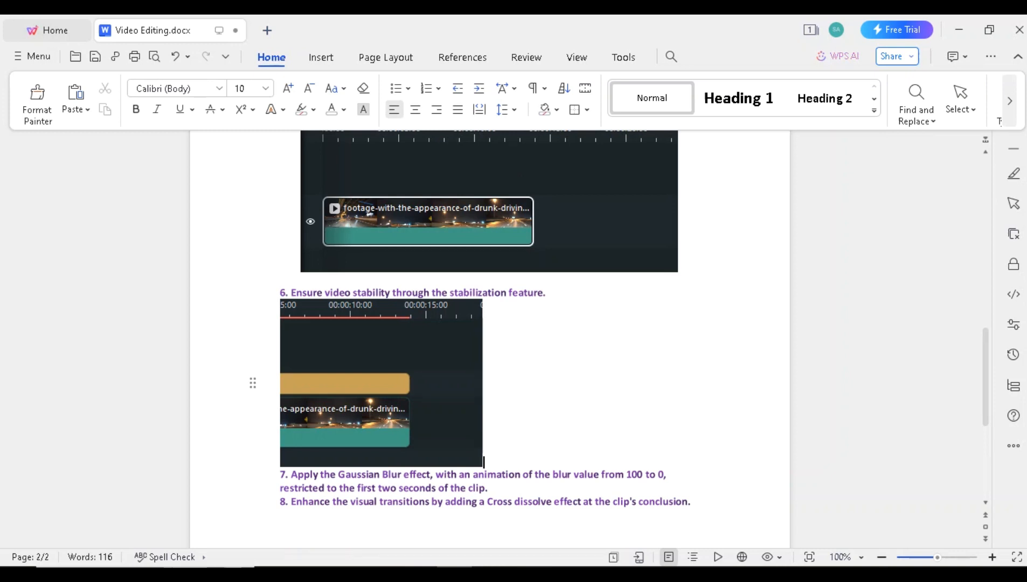
key(Return)
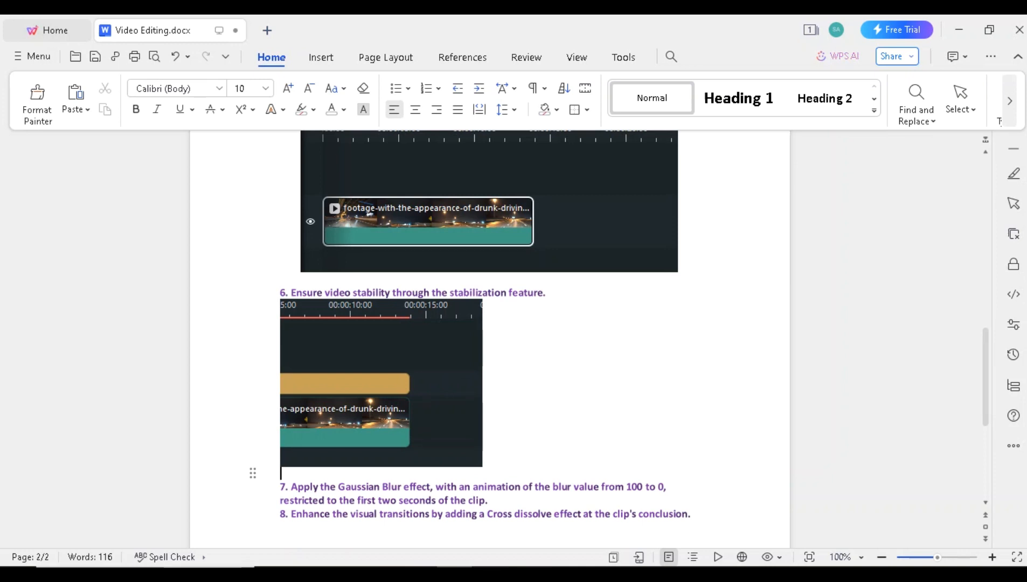
Step: Insert a blank unnumbered line between task 7 and task 8
click(488, 501)
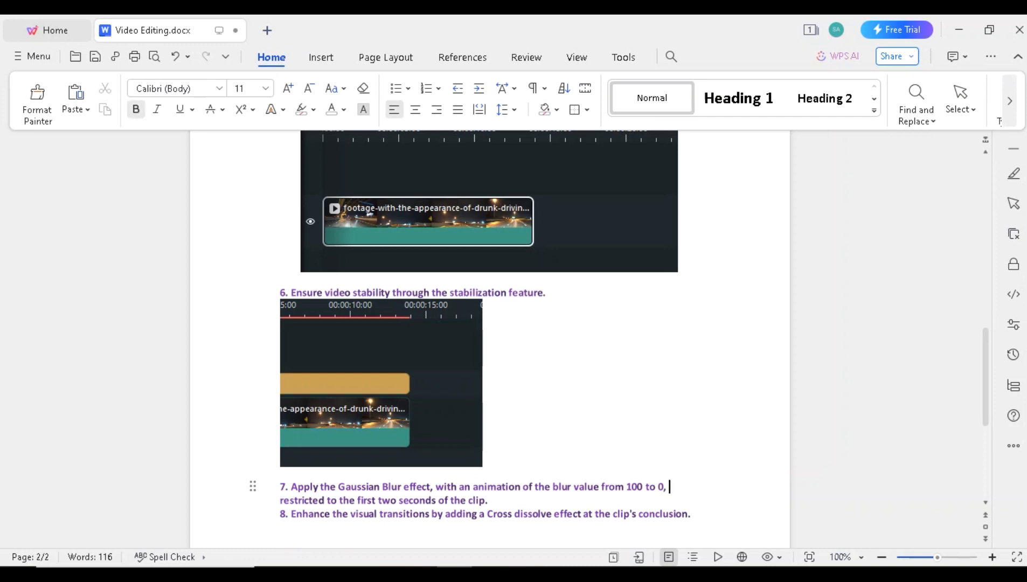
drag(985, 378, 985, 393)
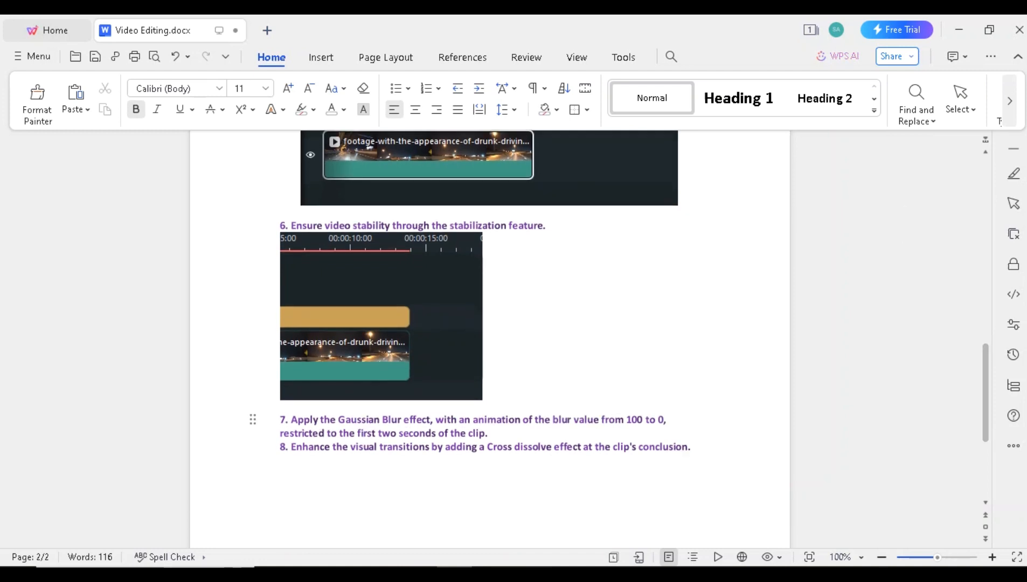
key(Return)
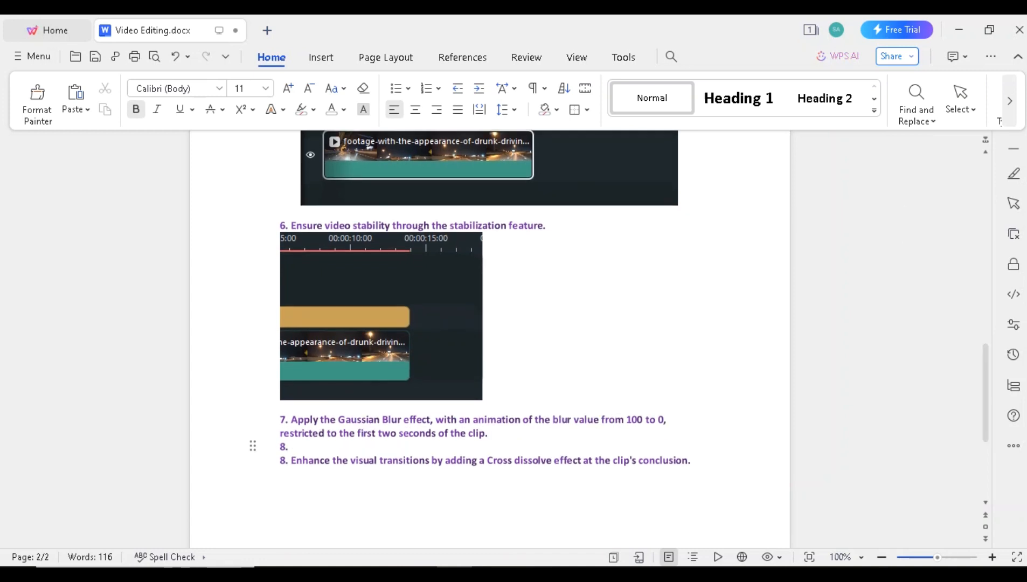
key(BackSpace)
Step: Center the timeline picture below task 6
click(381, 324)
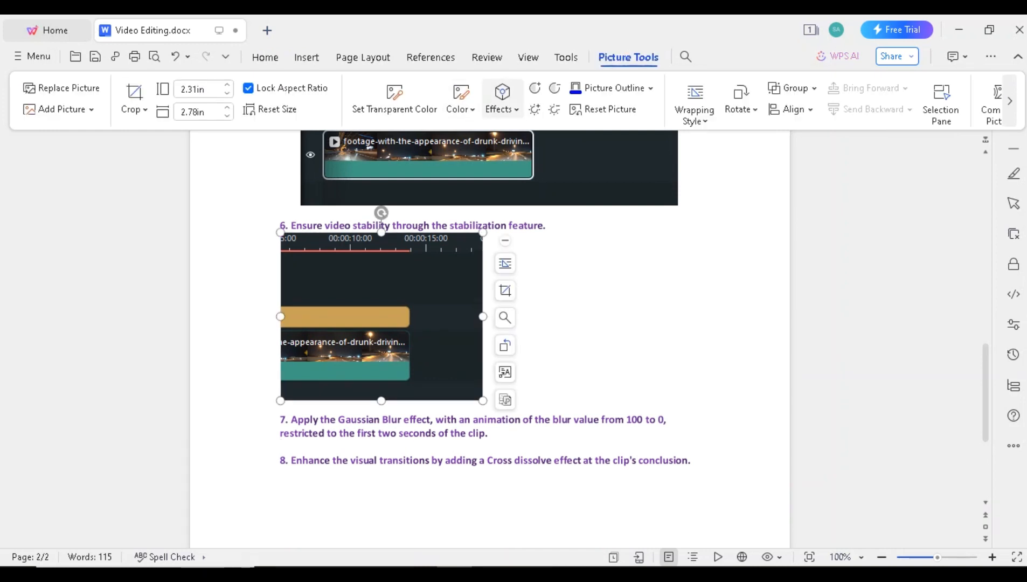
click(502, 98)
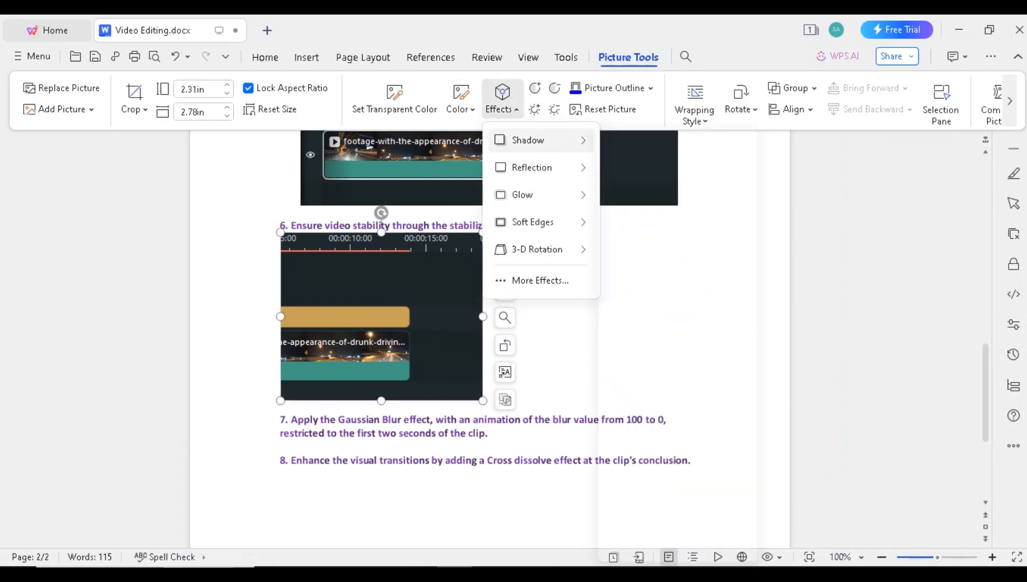
click(502, 99)
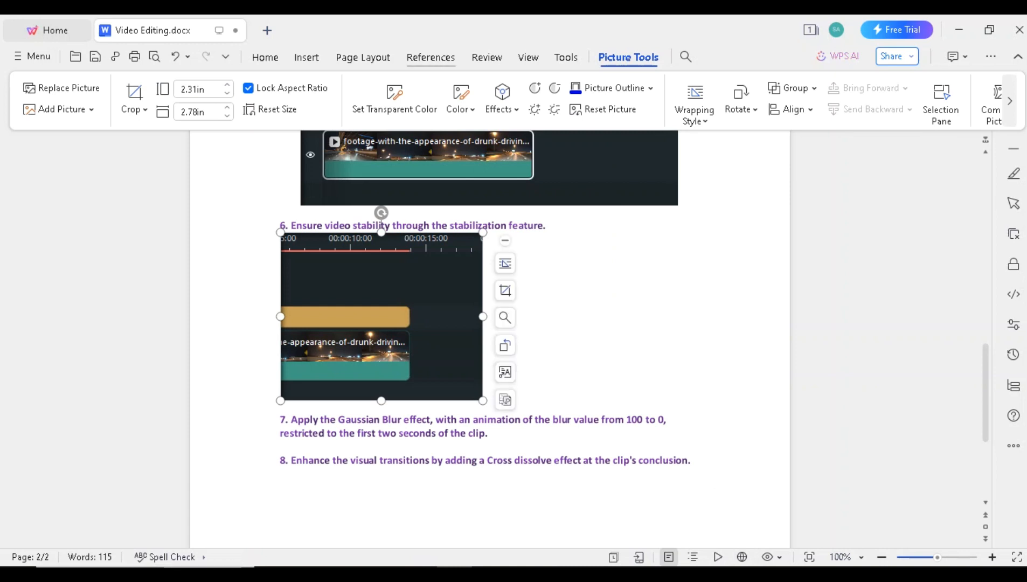
click(265, 57)
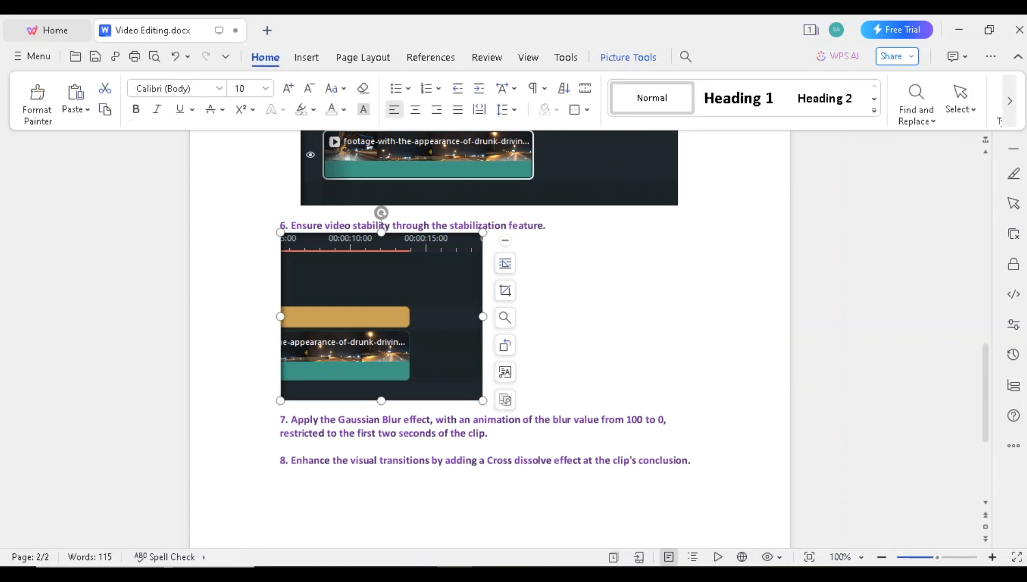
click(414, 109)
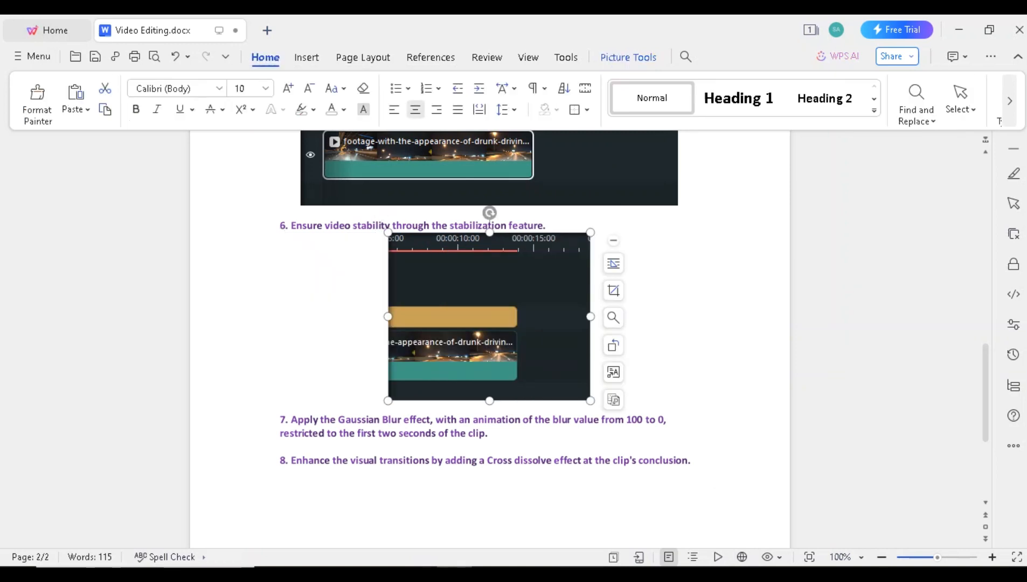
Step: Copy "Gaussian Blur effect," from task 7, switch to Filmora and move the playhead to 00:00:00:01
drag(339, 419, 435, 419)
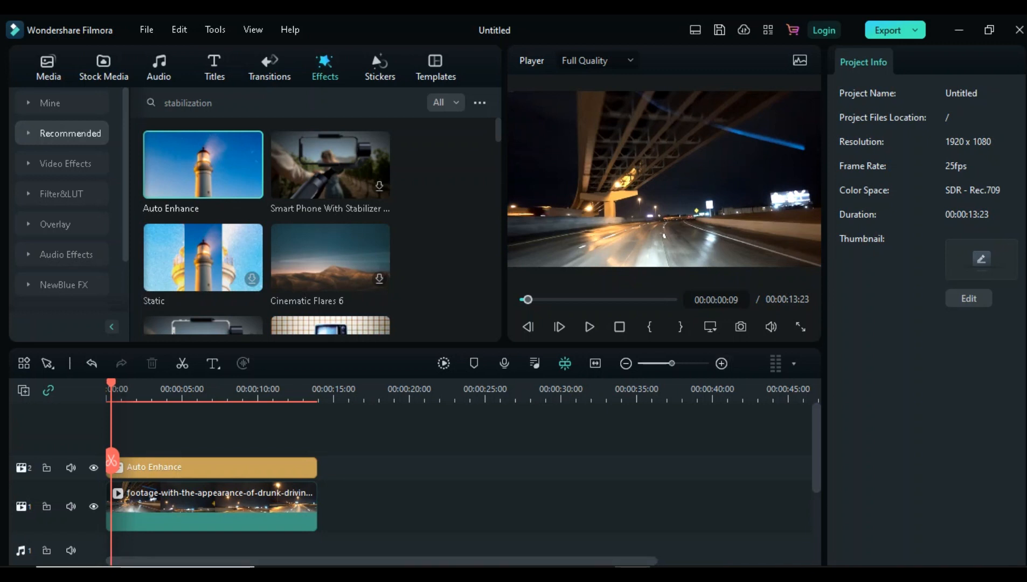
drag(672, 363, 687, 364)
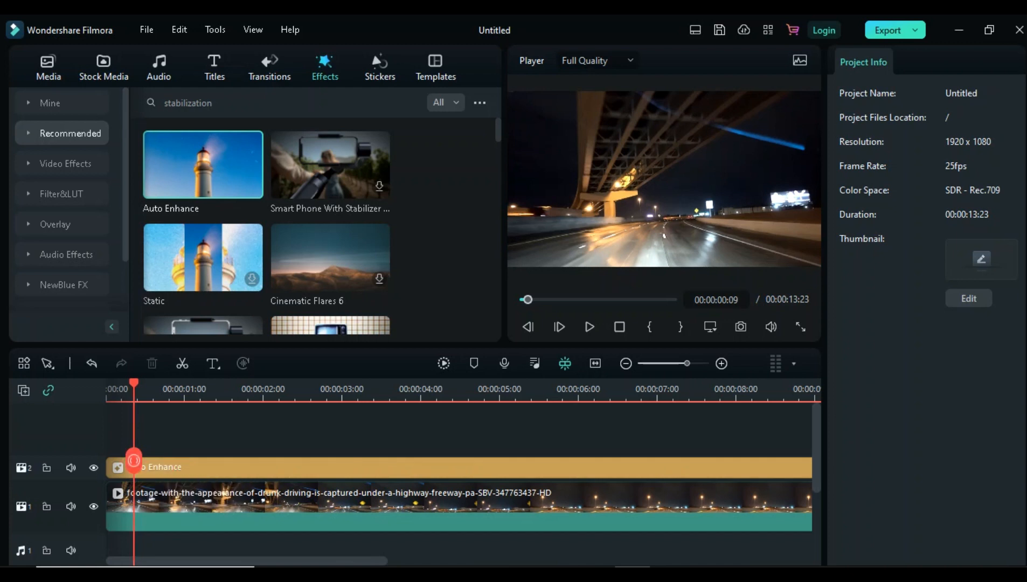
drag(134, 460, 109, 460)
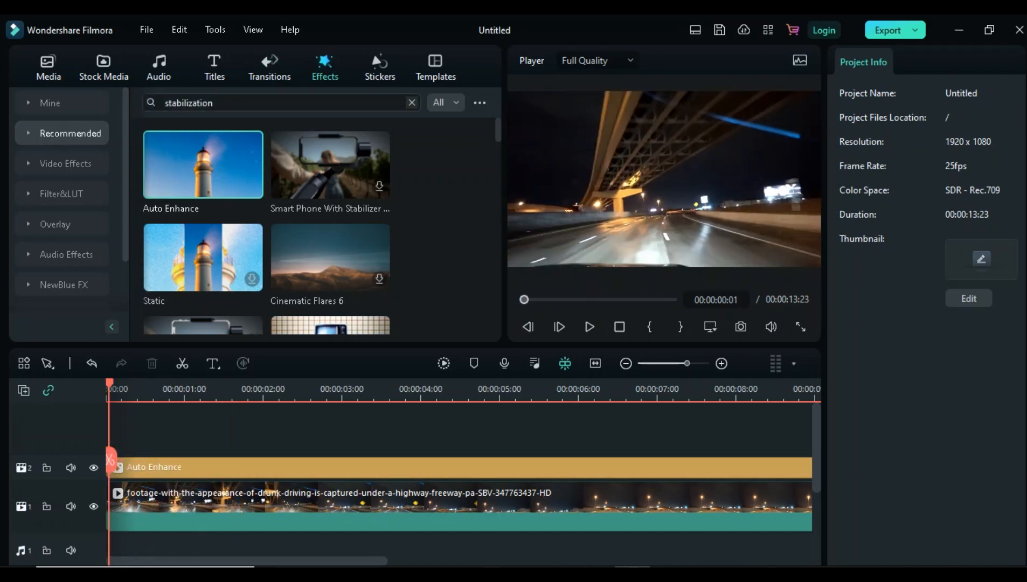
Step: Search the effects library for the copied text "Gaussian Blur effect", without its trailing comma
double_click(215, 103)
key(ctrl+v)
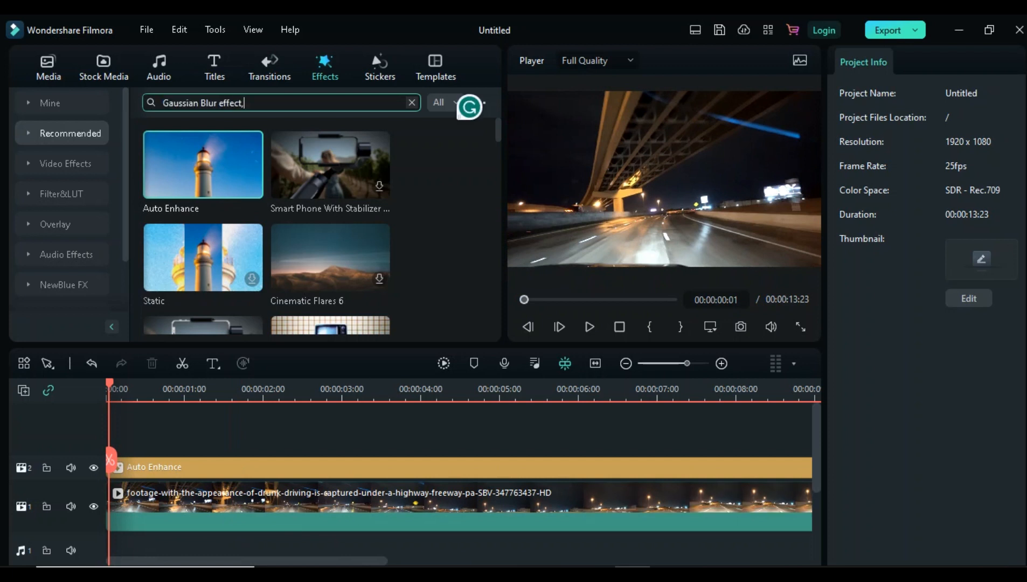
key(BackSpace)
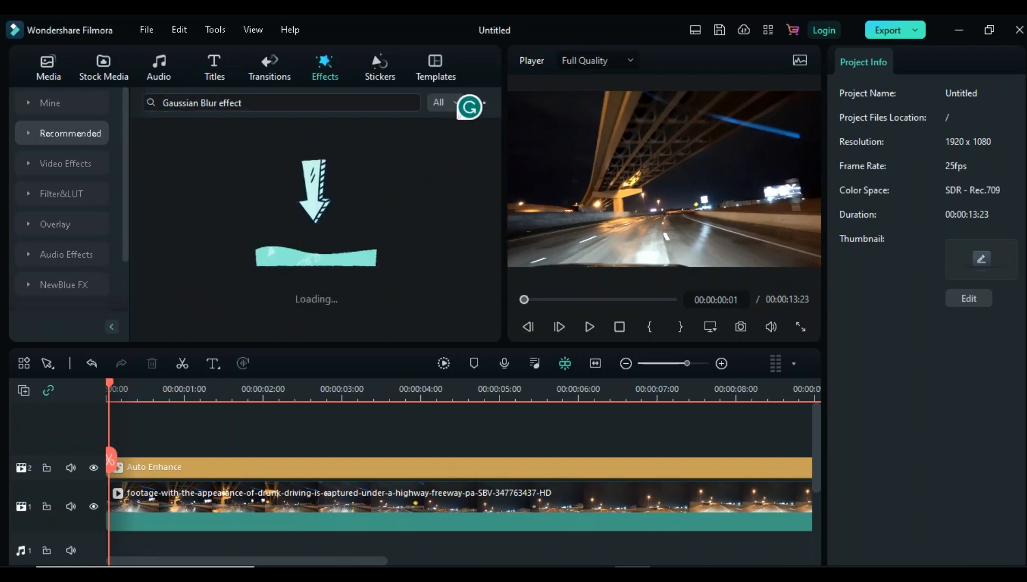
key(Return)
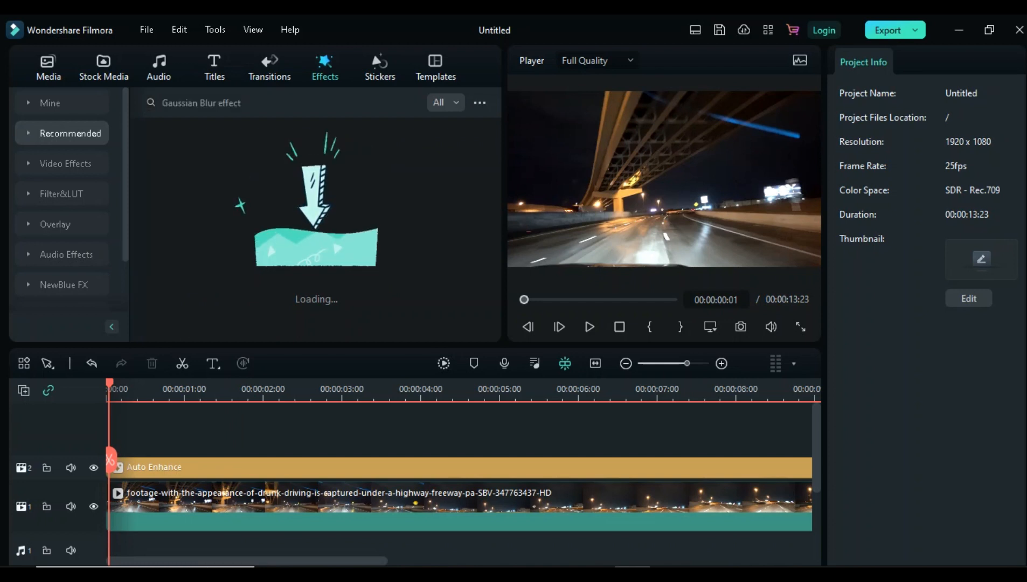
scroll(62, 194, down, 2)
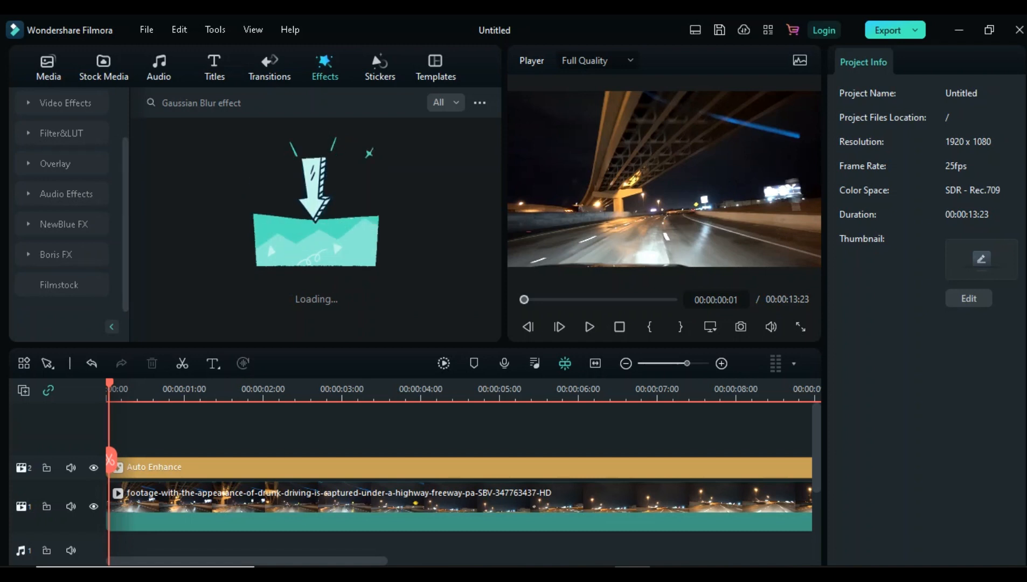
scroll(62, 135, up, 2)
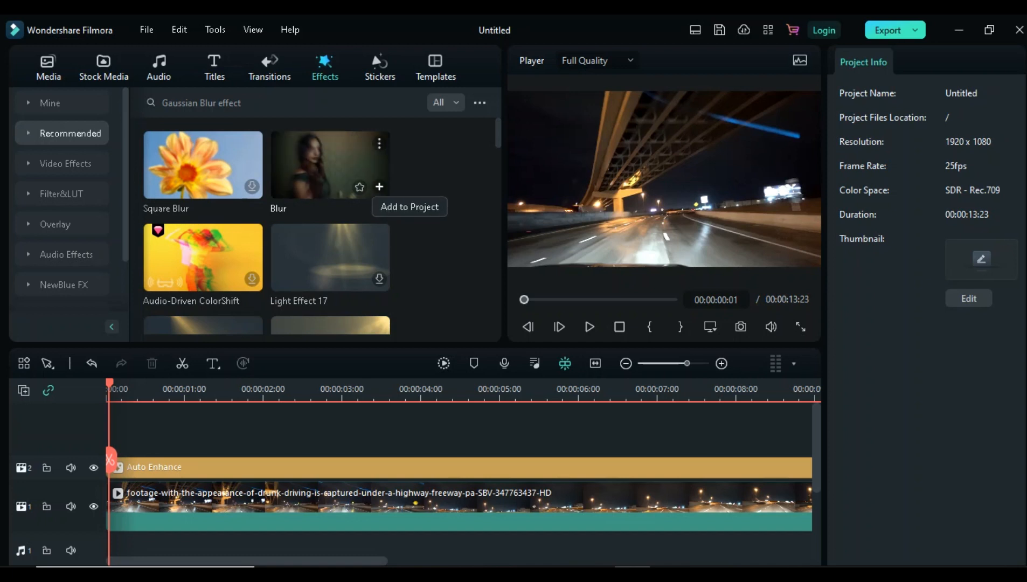
Step: Add the Blur effect above the start of the clip, shorten it to end at 00:00:02:00 and play the result
click(379, 187)
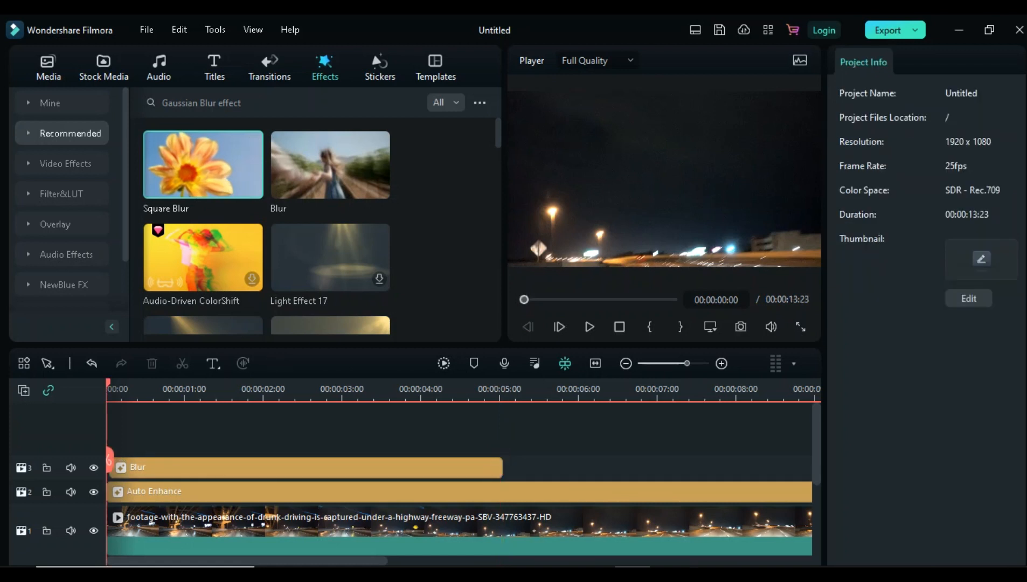
drag(494, 466, 263, 466)
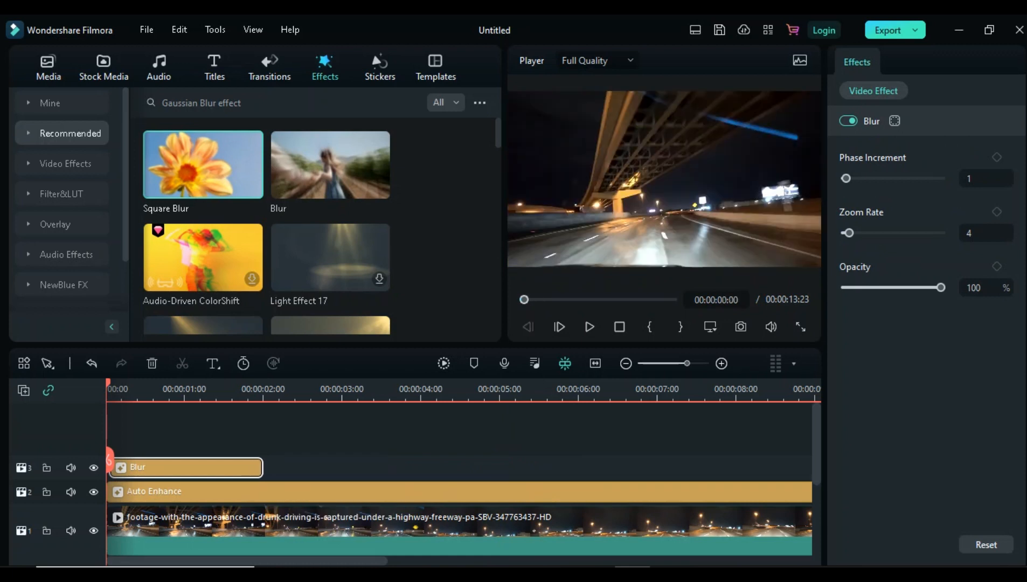
key(space)
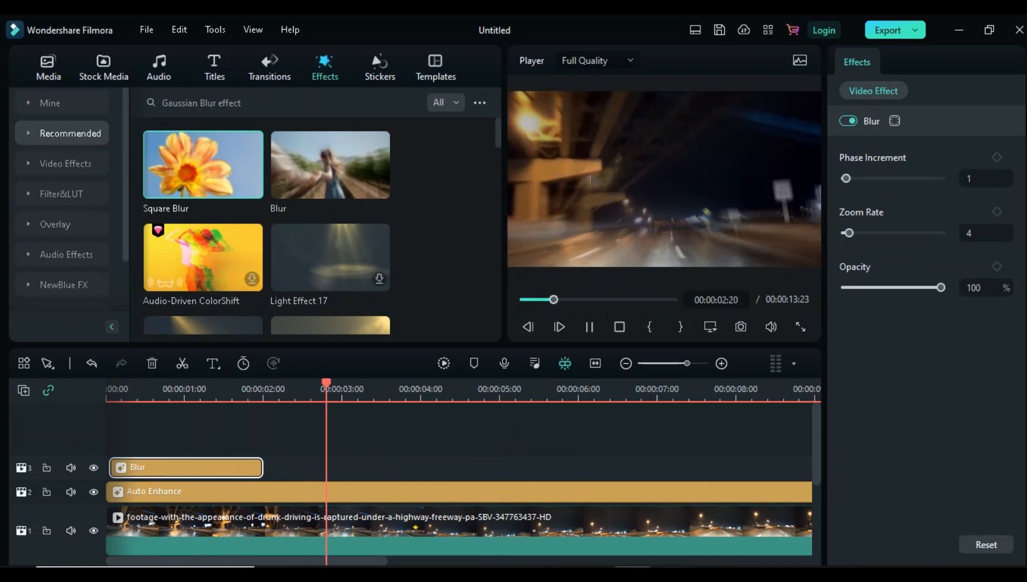
Step: Shift the Blur effect to start at 00:00:02:00, pause playback and add the Square Blur effect at 00:00:06:16
drag(241, 468, 396, 467)
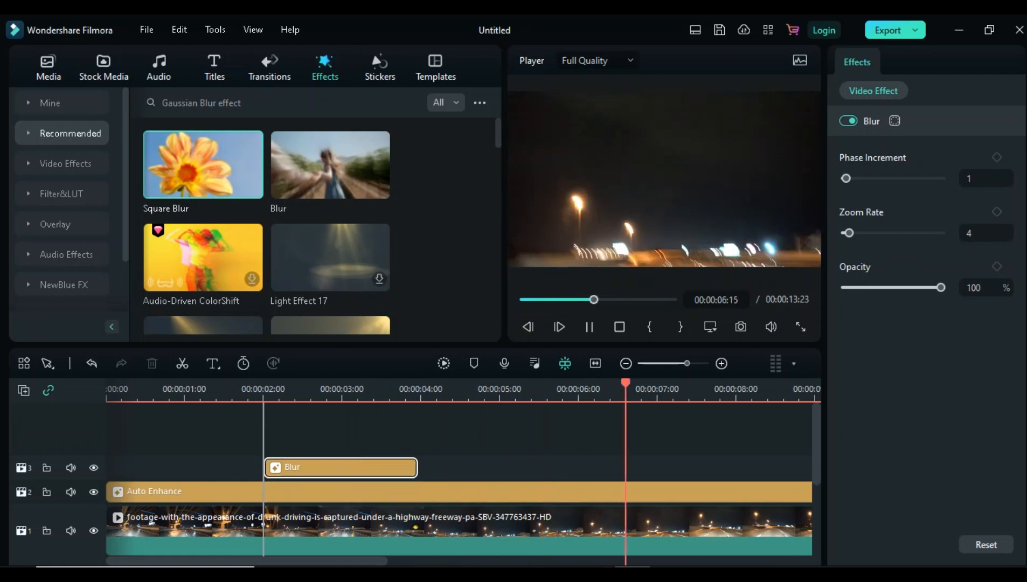
key(space)
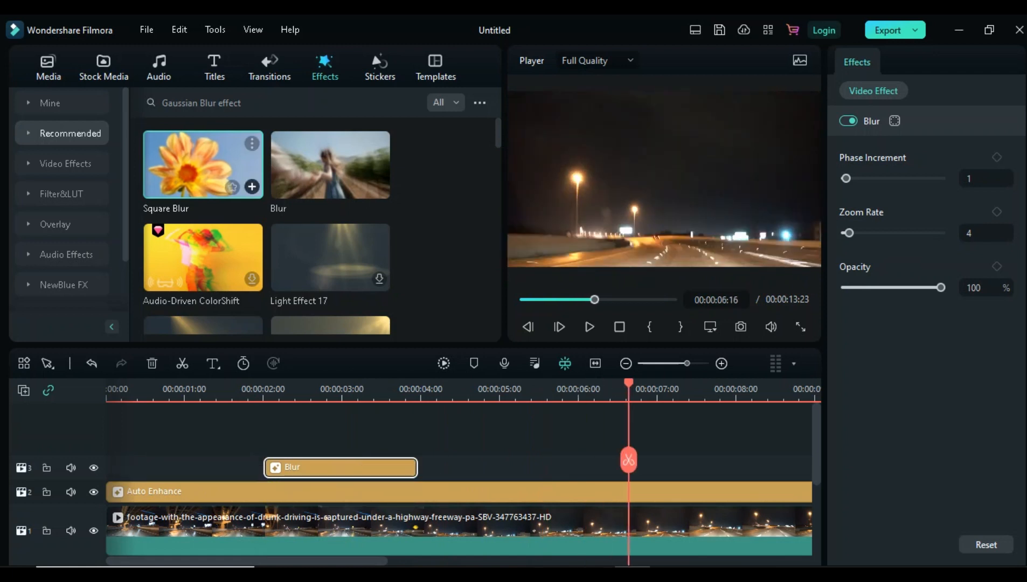
click(252, 187)
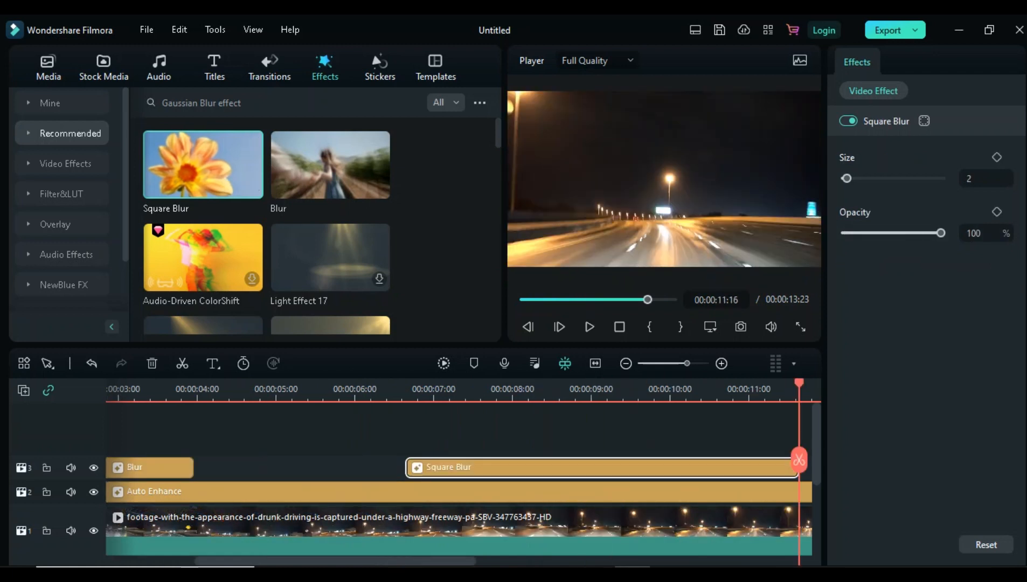
Step: Move the Blur effect onto a separate track above Square Blur and reposition Square Blur at the start of the clip
drag(138, 467, 508, 431)
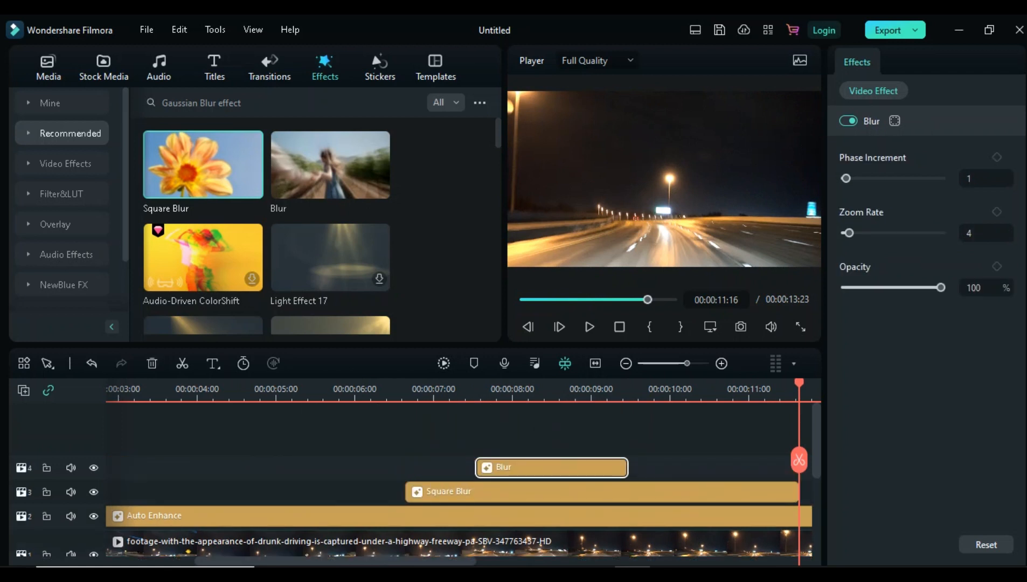
click(519, 492)
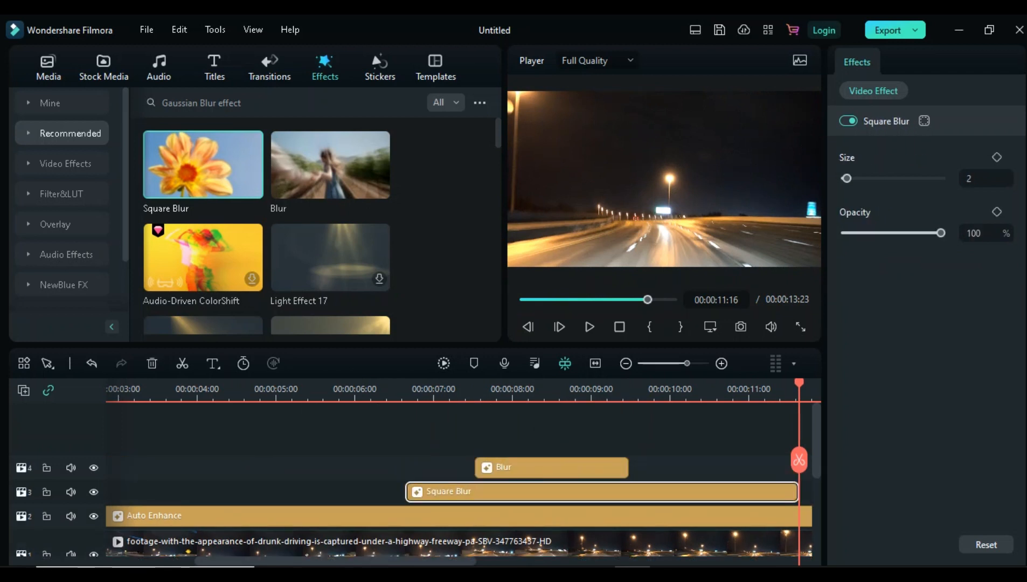
double_click(520, 492)
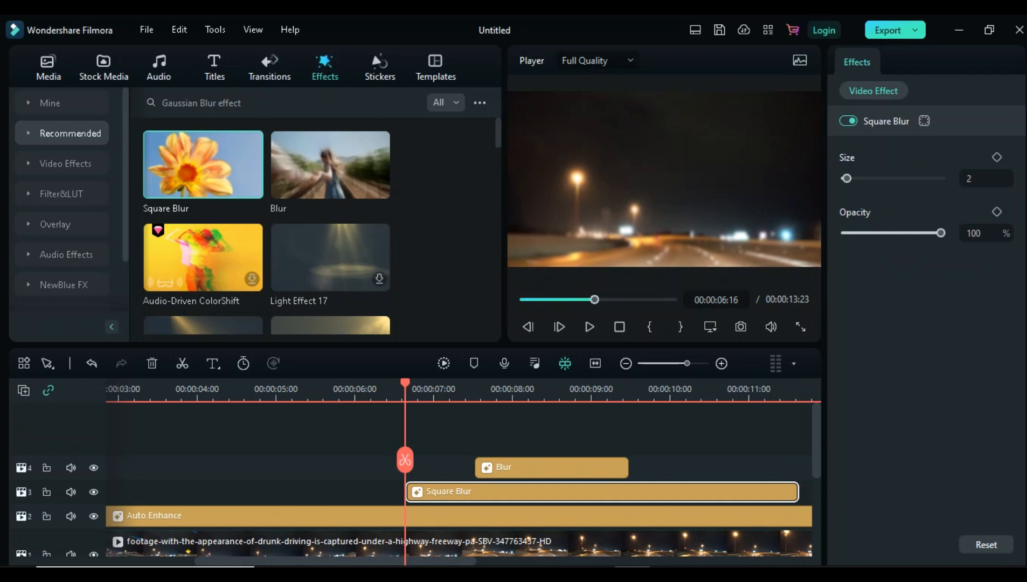
drag(458, 492, 117, 491)
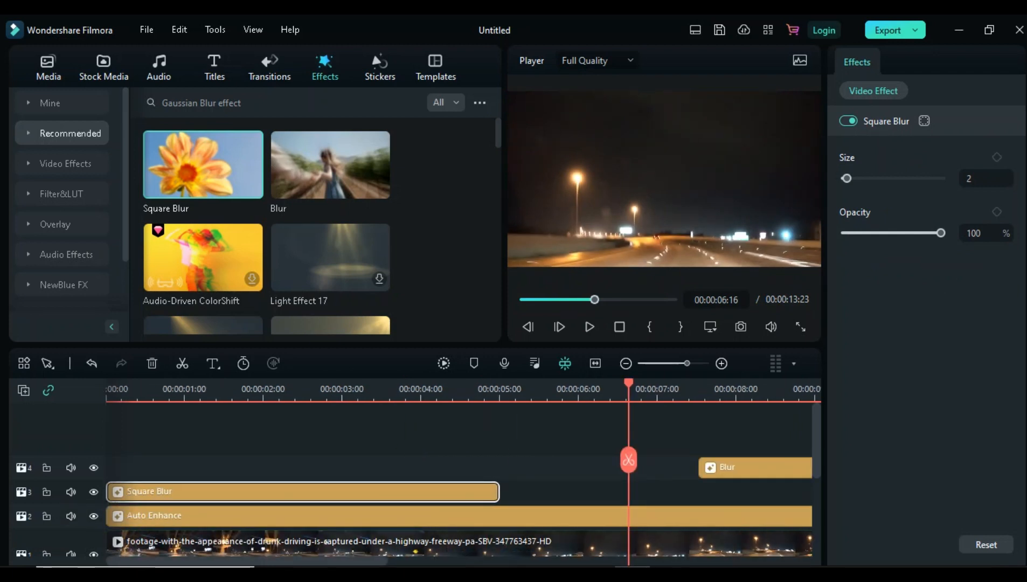
click(259, 437)
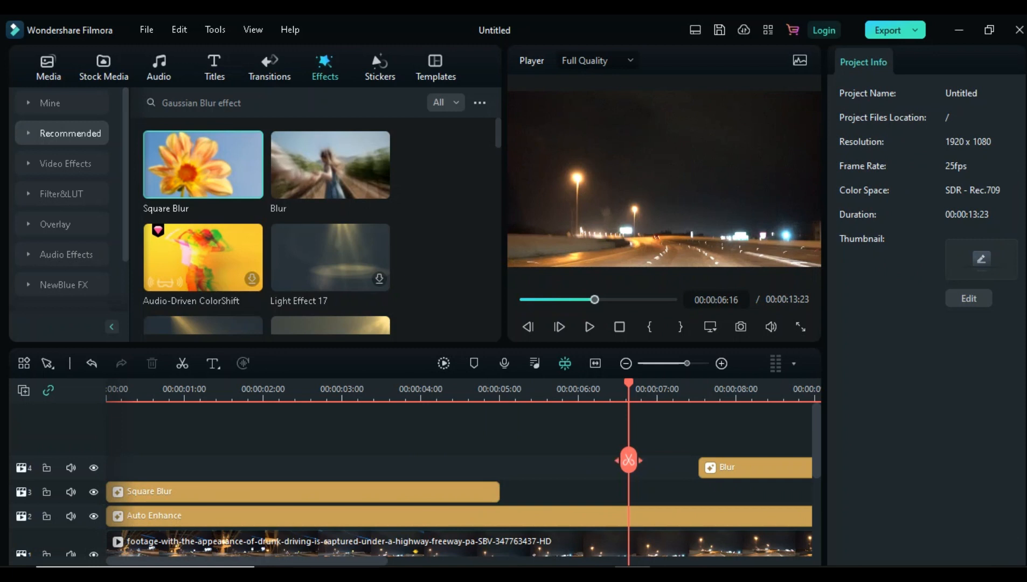
Step: Play the video from 00:00:00:01 to review the Square Blur effect
drag(628, 460, 408, 464)
drag(194, 383, 109, 383)
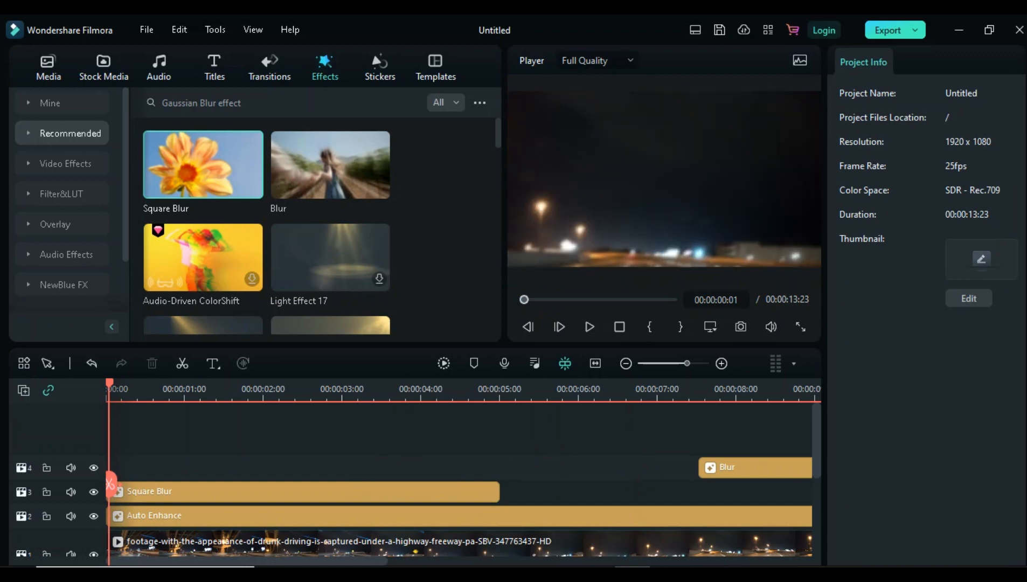
key(space)
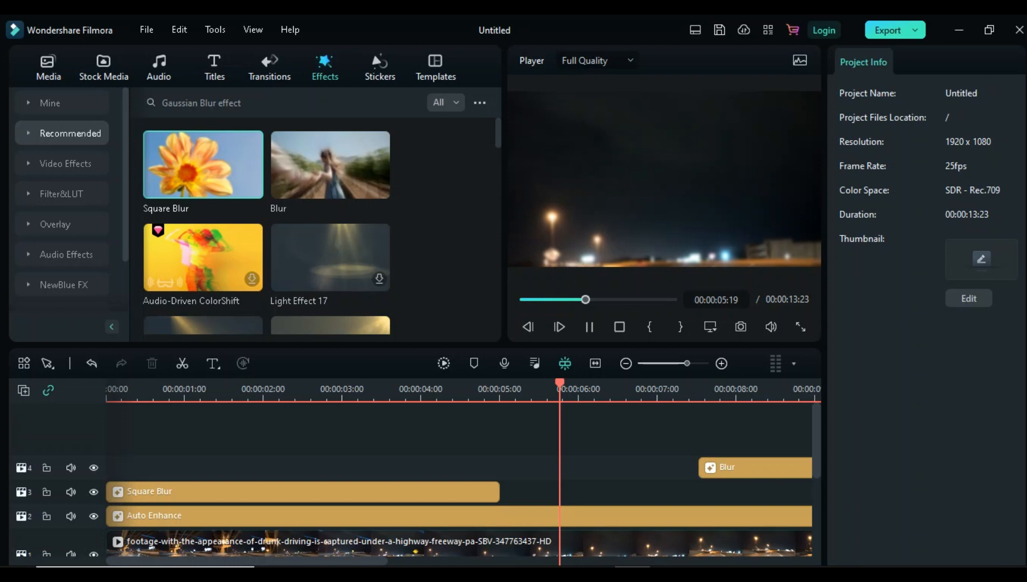
click(754, 467)
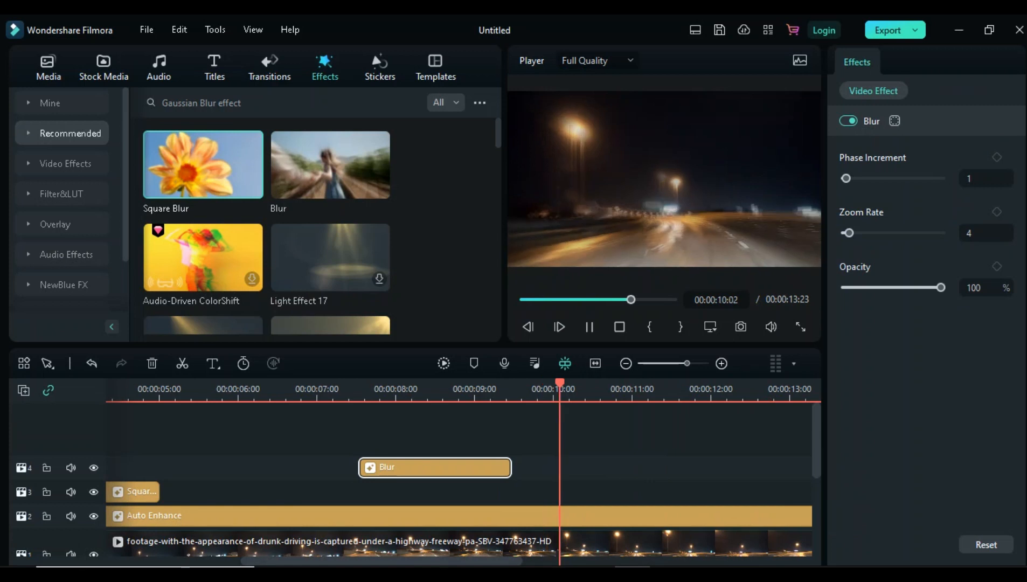
Step: Shorten the Square Blur effect at the clip's start so that it ends just before 00:00:02:00
drag(380, 561, 246, 562)
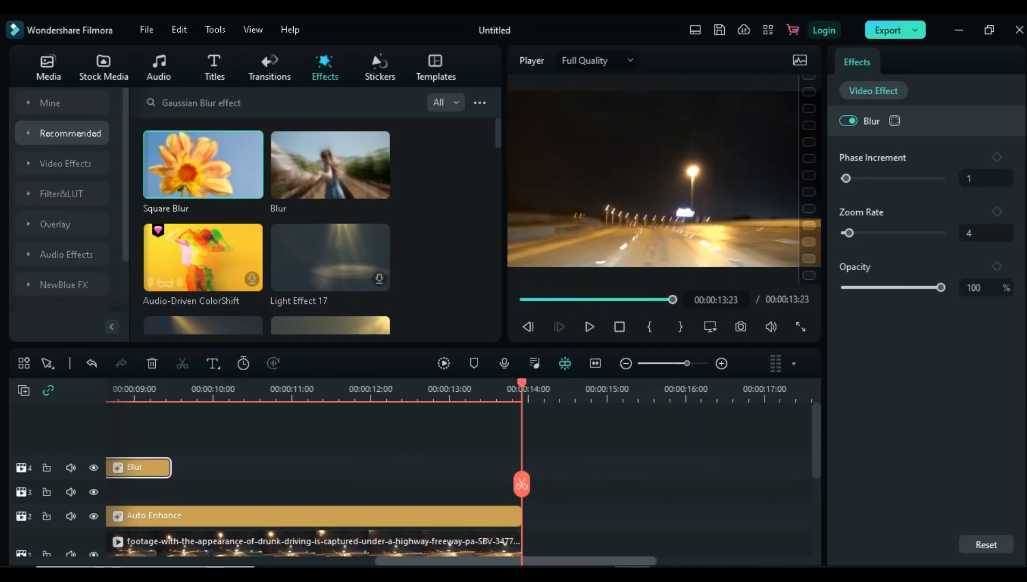
drag(516, 562, 247, 561)
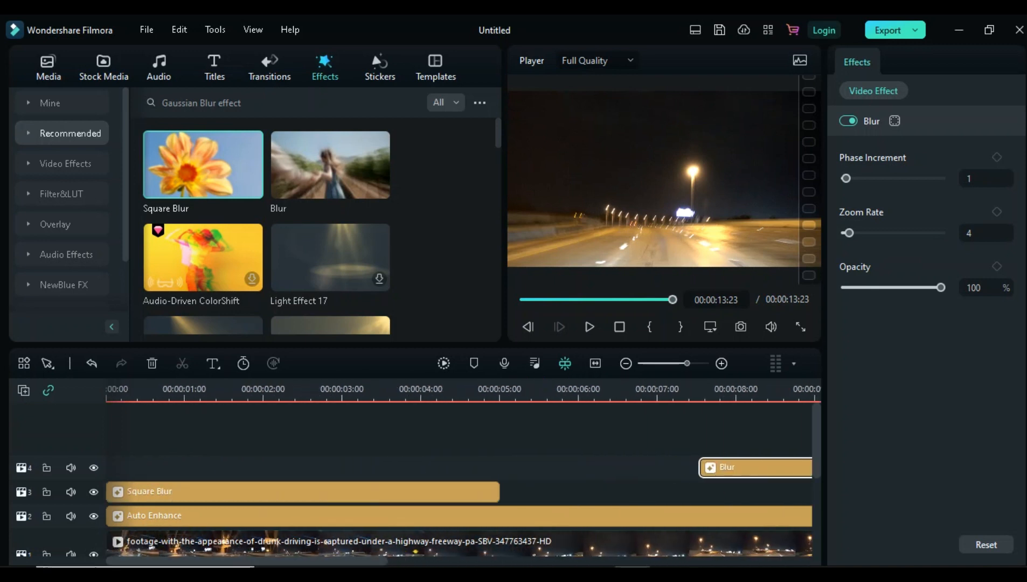
drag(500, 491, 252, 491)
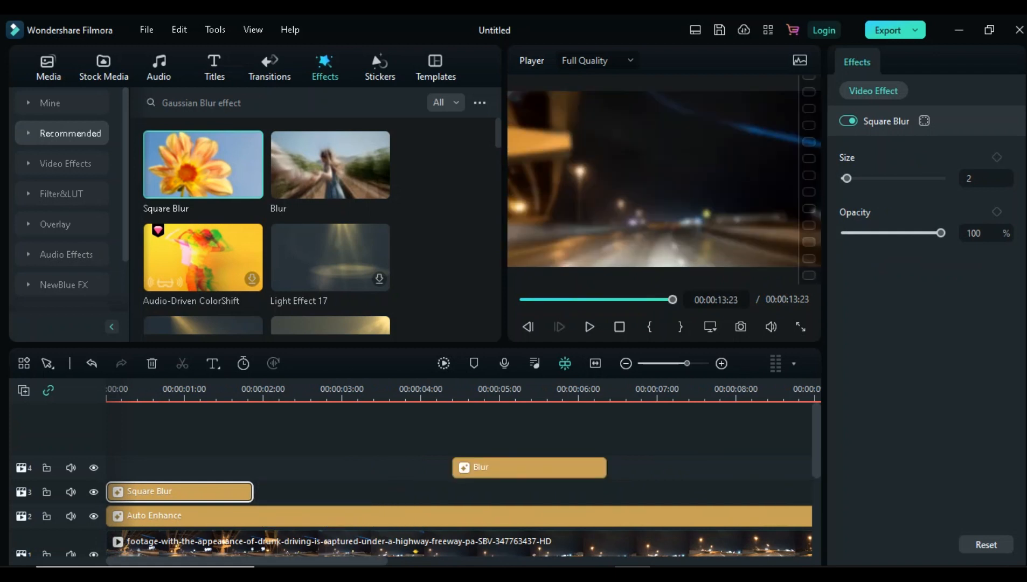
Step: Delete the Blur effect from the timeline and hide the Auto Enhance track
click(529, 468)
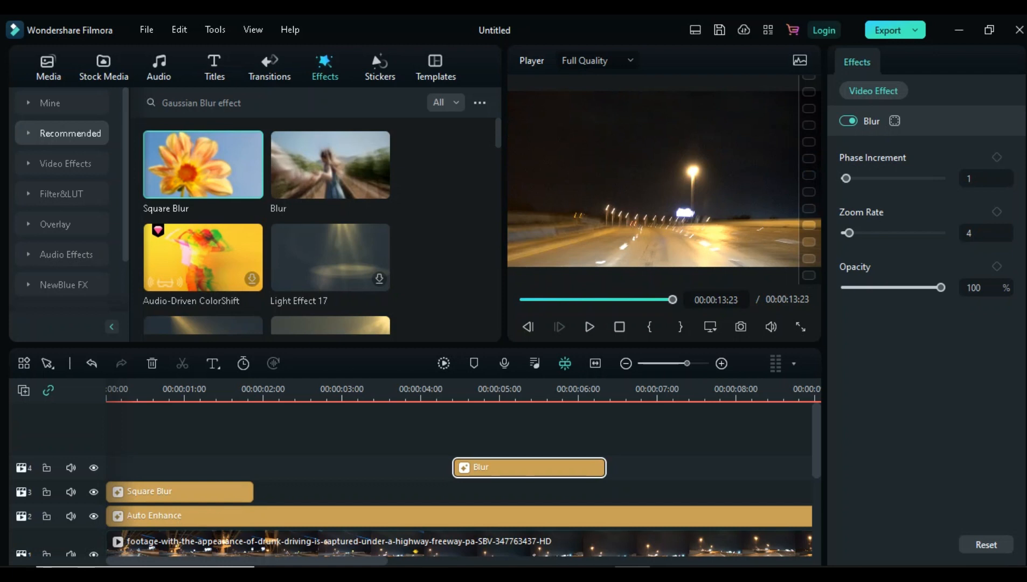
key(Delete)
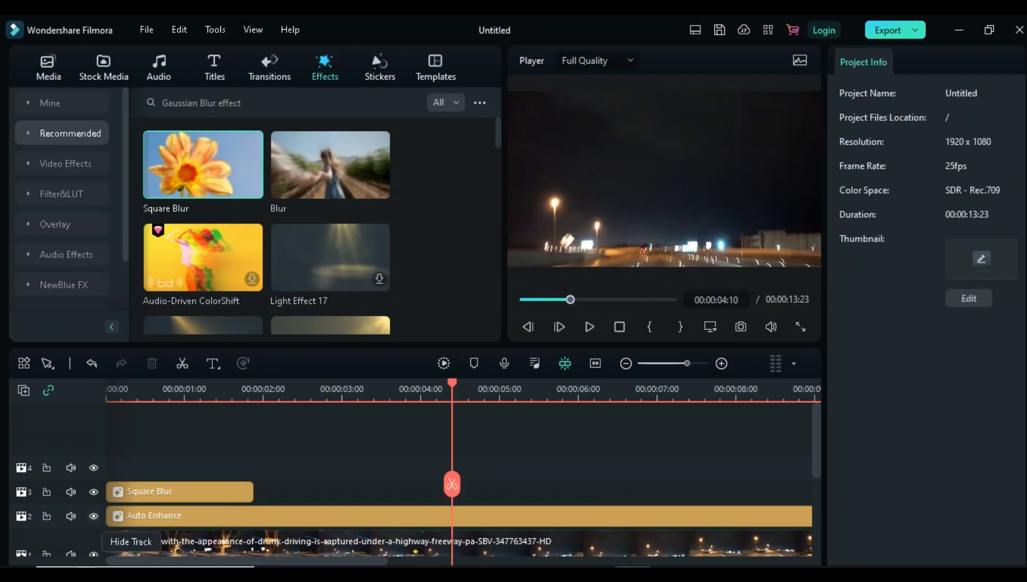
click(93, 516)
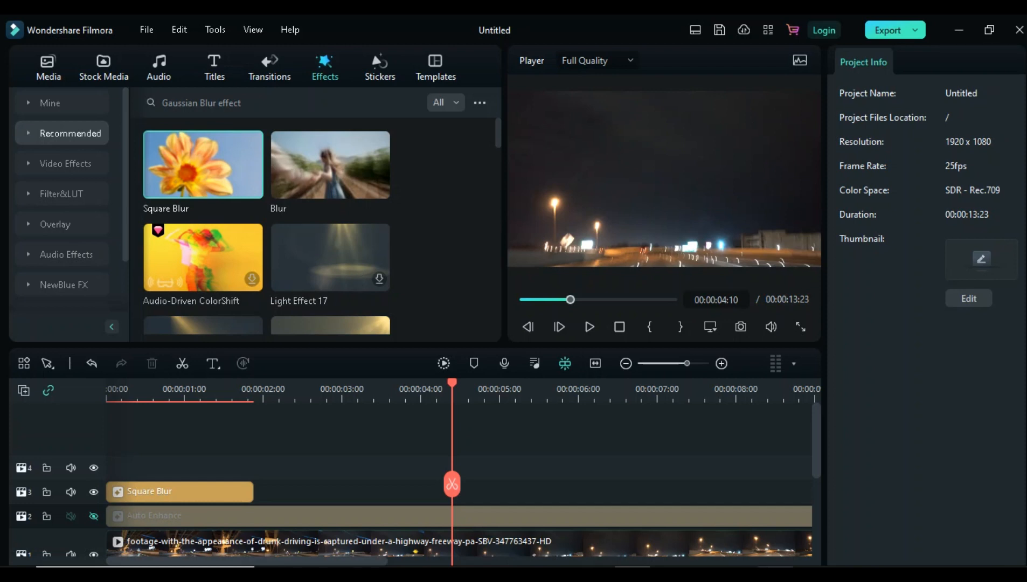
Step: Capture a snip of the timeline area around the end of the Square Blur effect with Snipping Tool
click(775, 575)
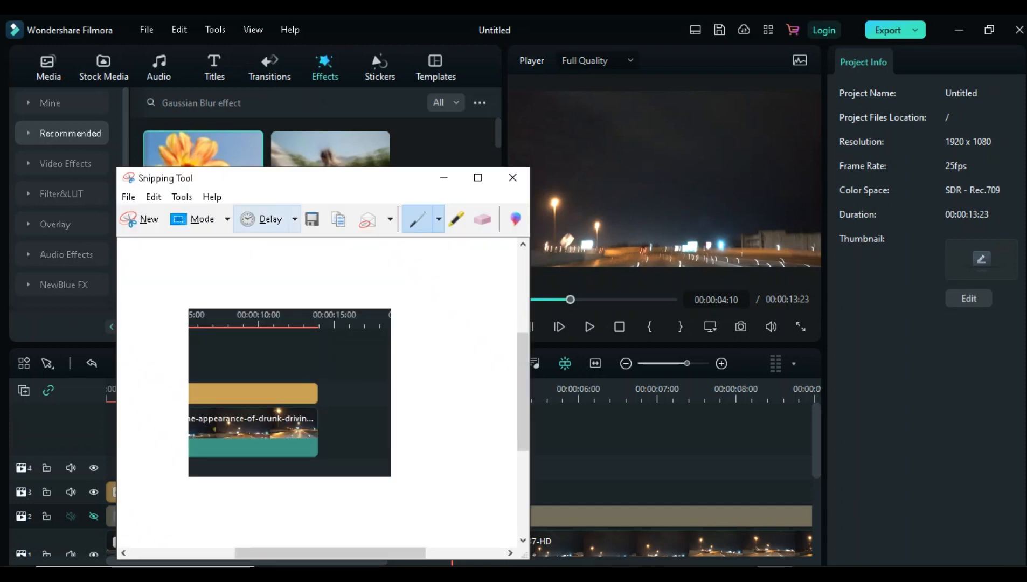
click(135, 220)
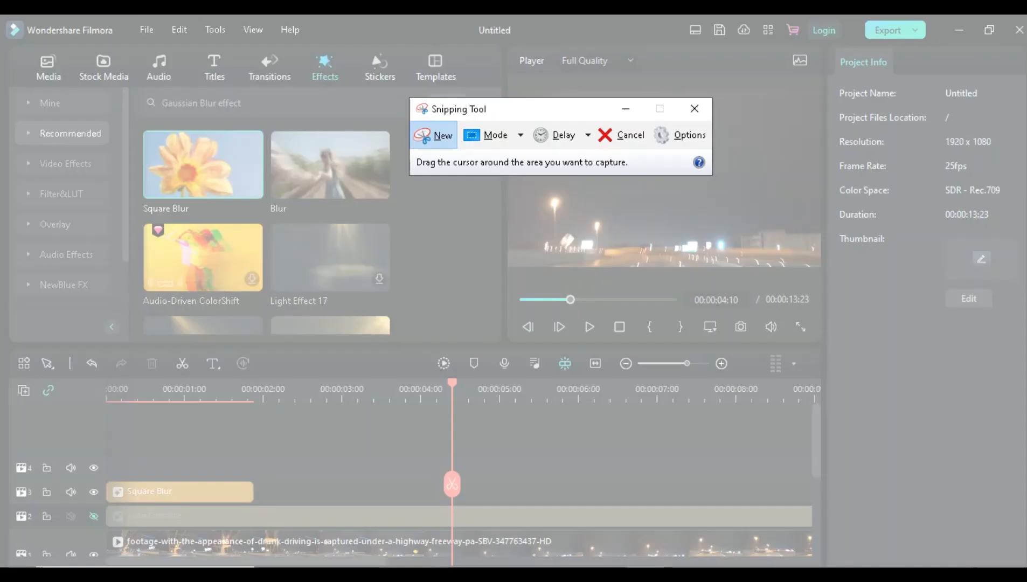
drag(146, 387, 296, 507)
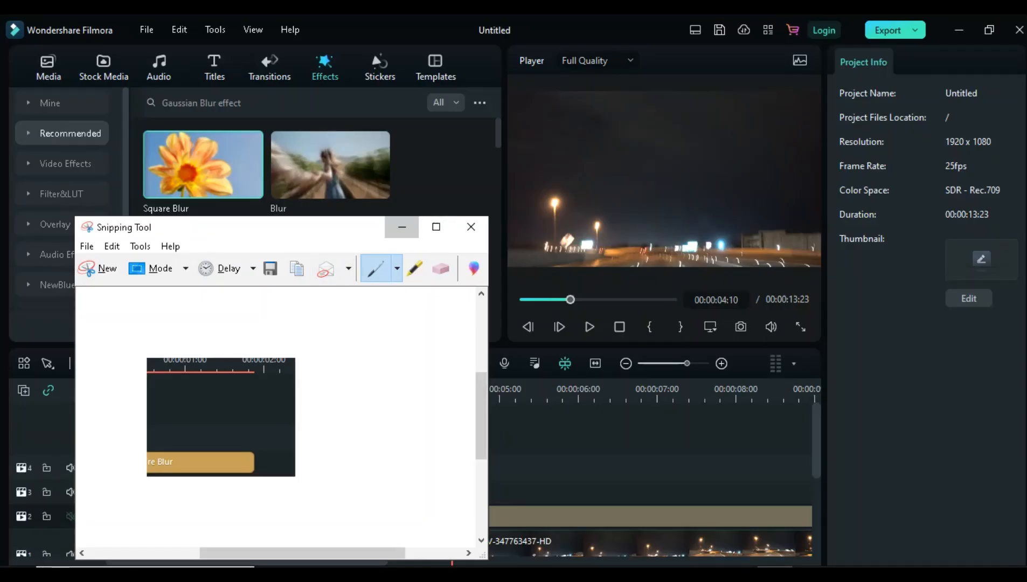
click(402, 227)
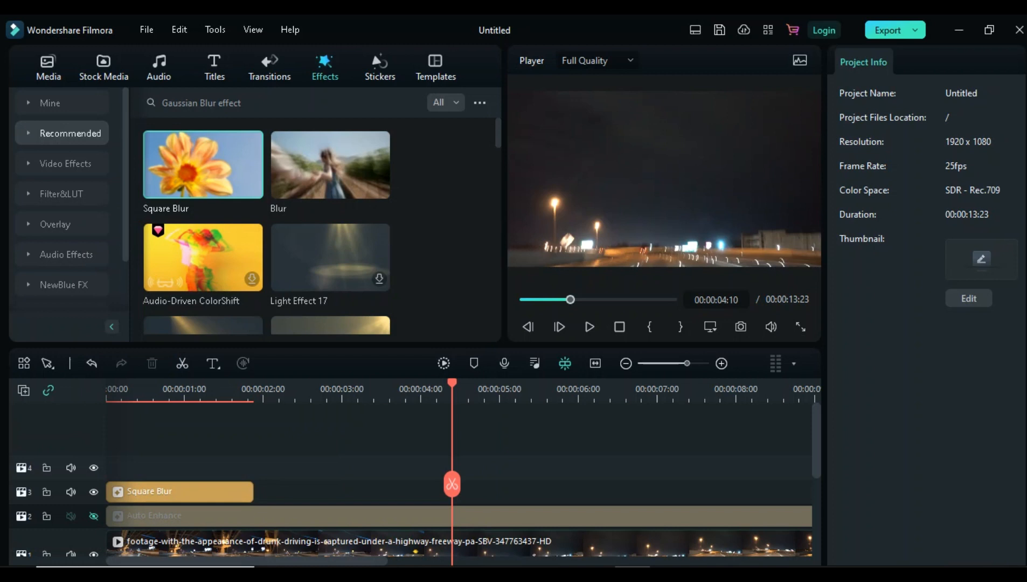
Step: Move the playhead to 00:00:00:02 and capture a snip of the player preview with its playback controls
drag(452, 484, 112, 442)
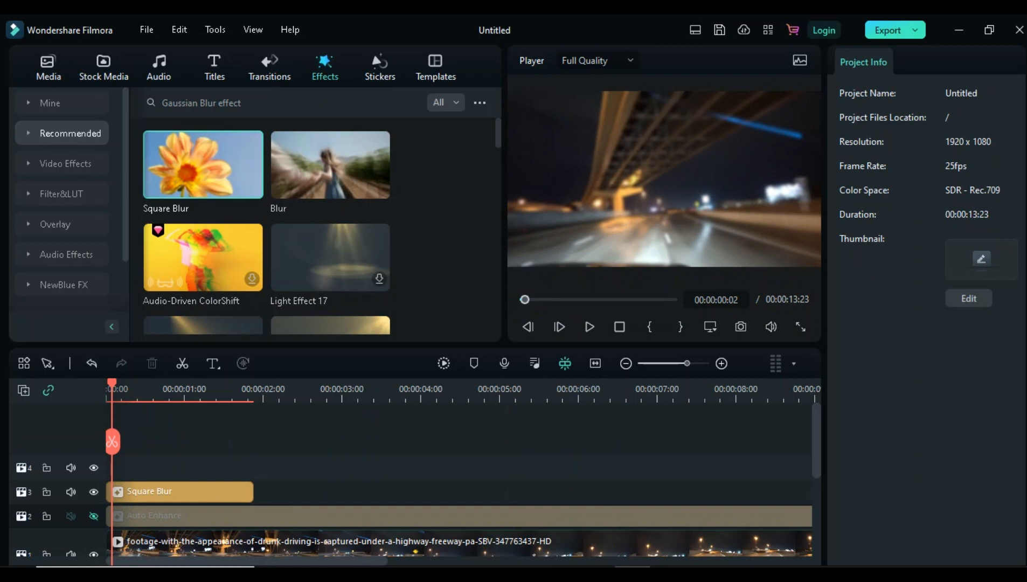
click(773, 576)
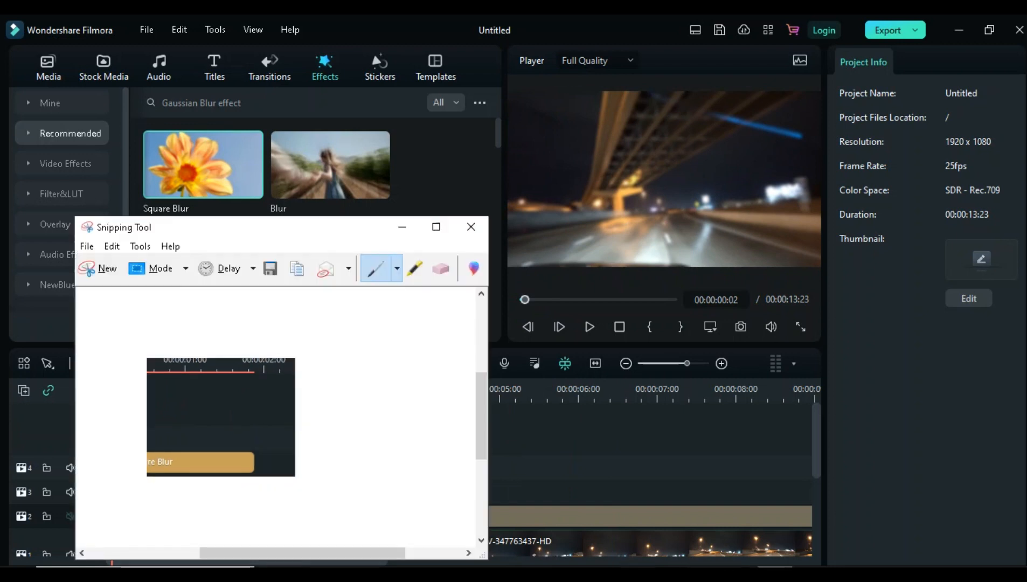
click(98, 268)
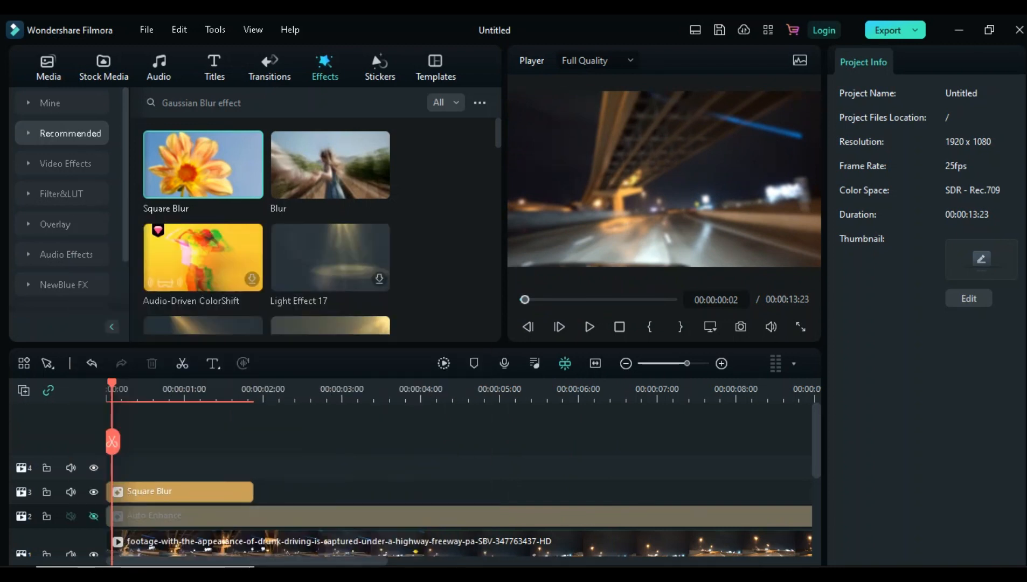
drag(506, 81, 810, 346)
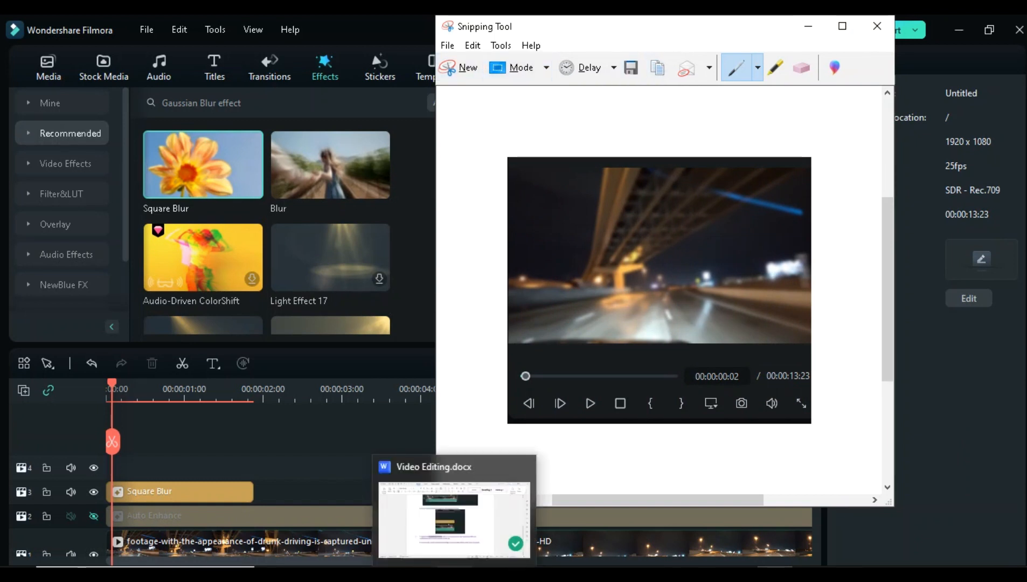
Step: Switch to Video Editing.docx and paste the player snip on a new unnumbered line below task 7
click(434, 476)
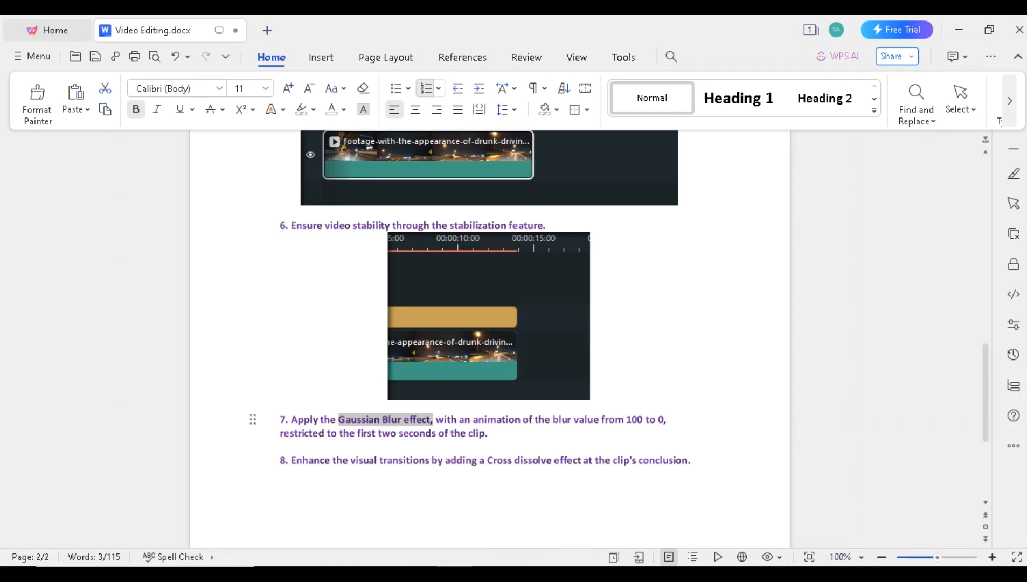
click(489, 433)
key(Return)
key(BackSpace)
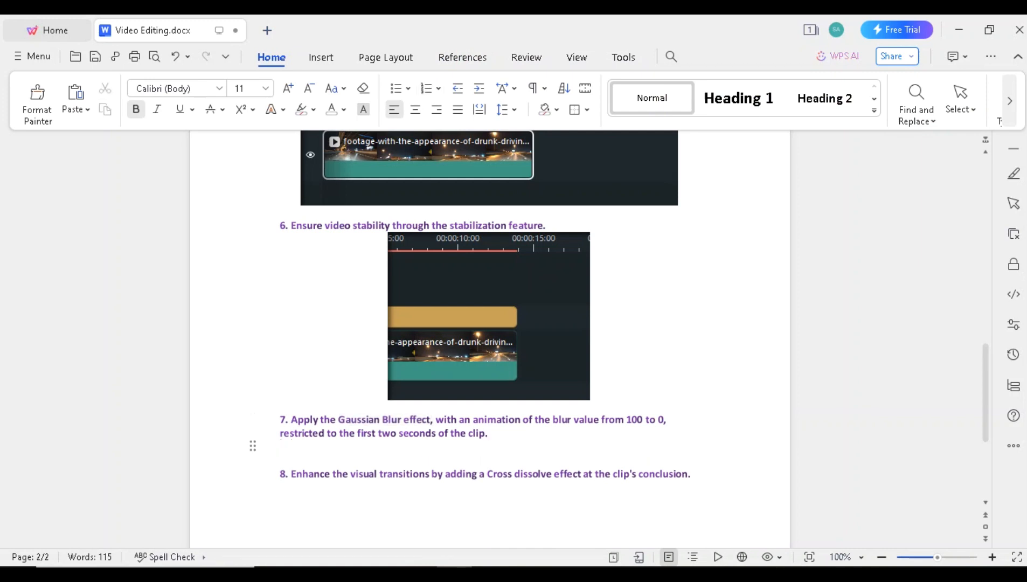
key(ctrl+v)
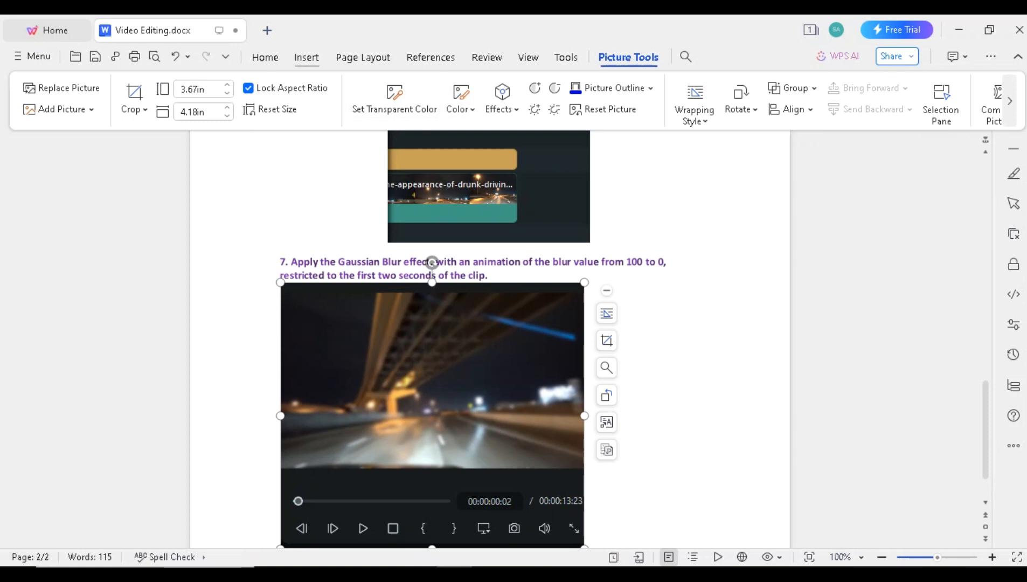
Step: Center the pasted player picture below task 7
click(307, 58)
click(265, 58)
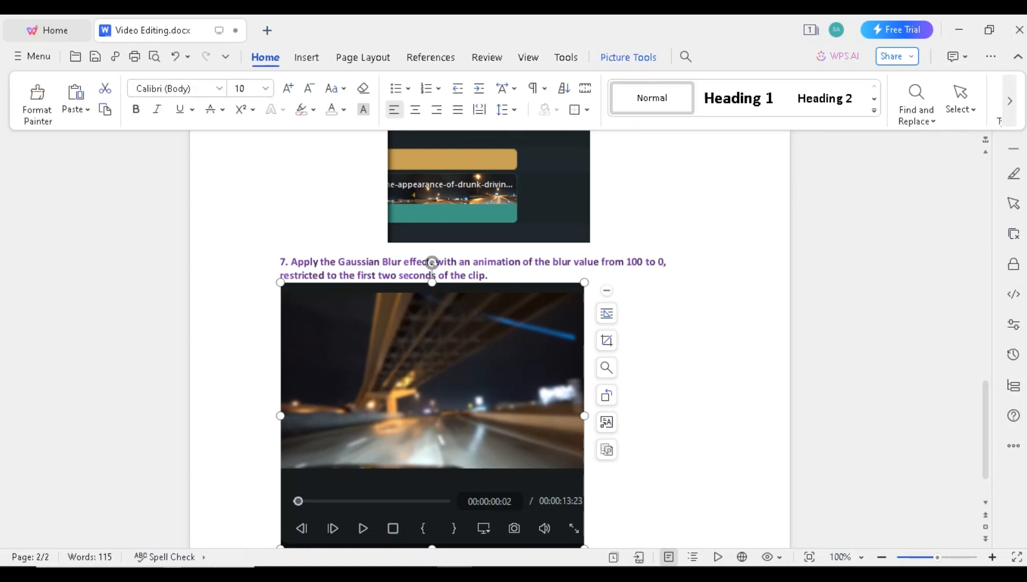
click(415, 109)
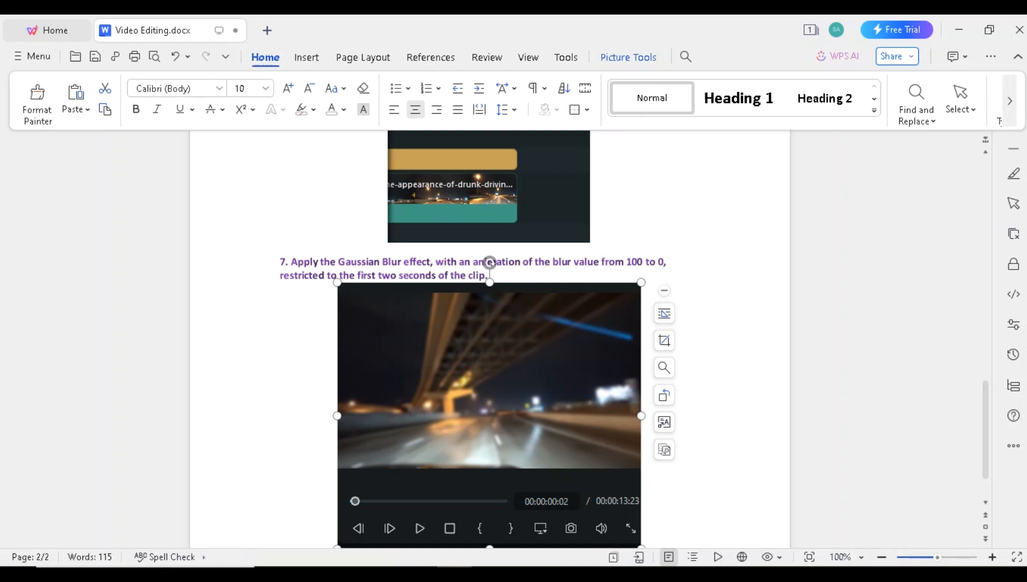
Step: Apply the first inner shadow preset to the player picture below task 7
click(628, 56)
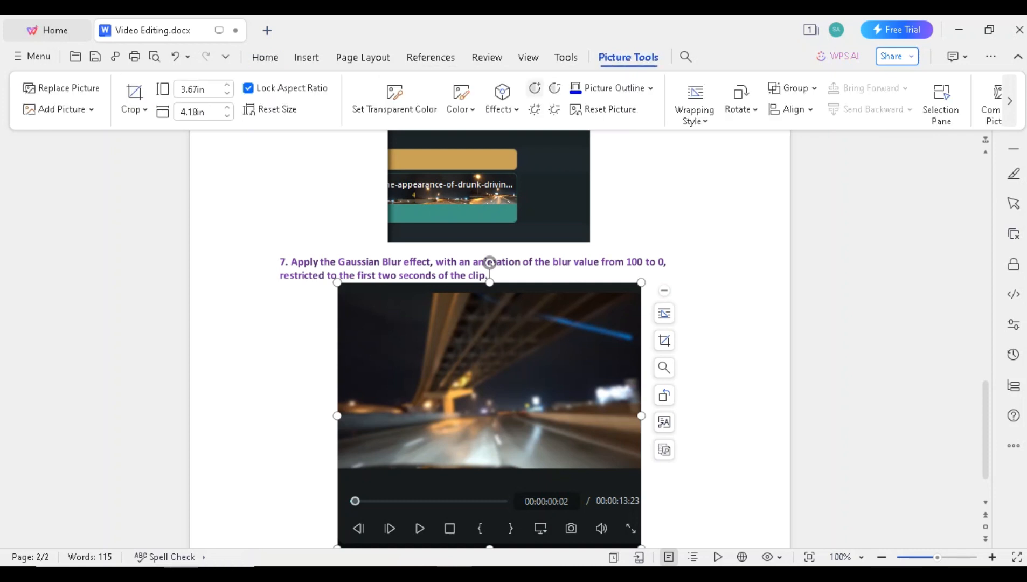
click(502, 100)
mouse_move(539, 140)
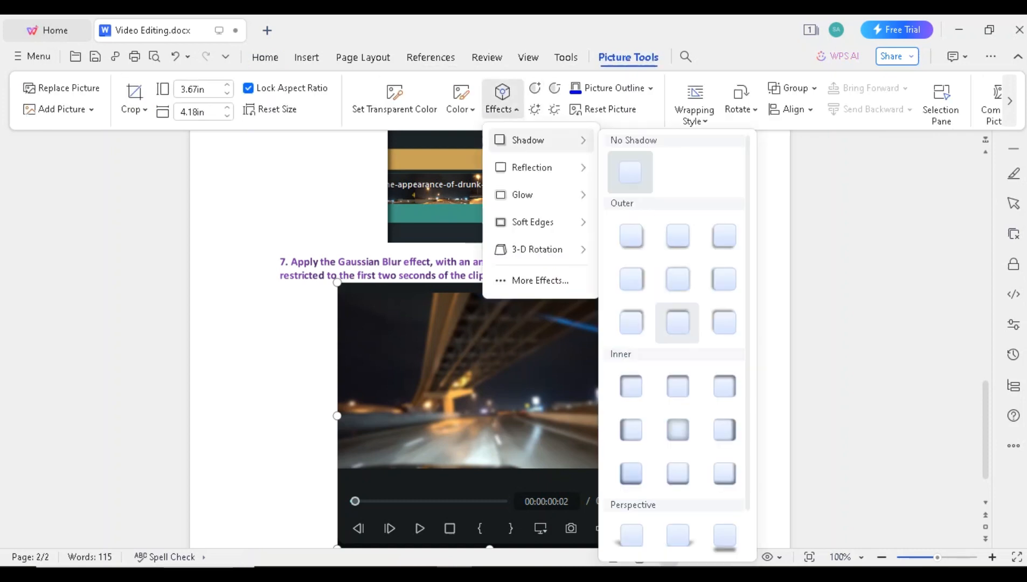
click(630, 387)
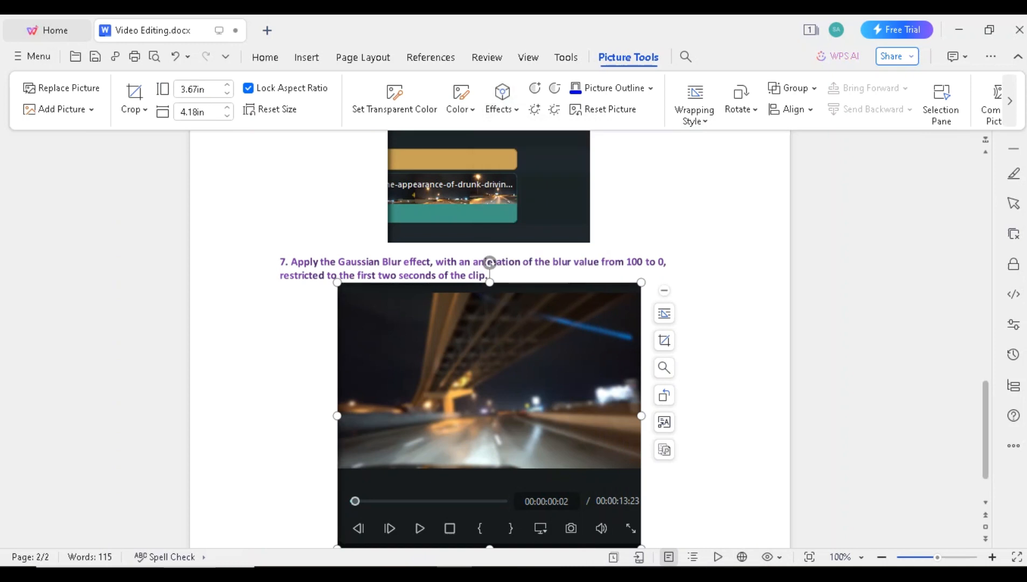
Step: Add blank unnumbered lines below task 8 in Video Editing.docx
scroll(489, 334, down, 2)
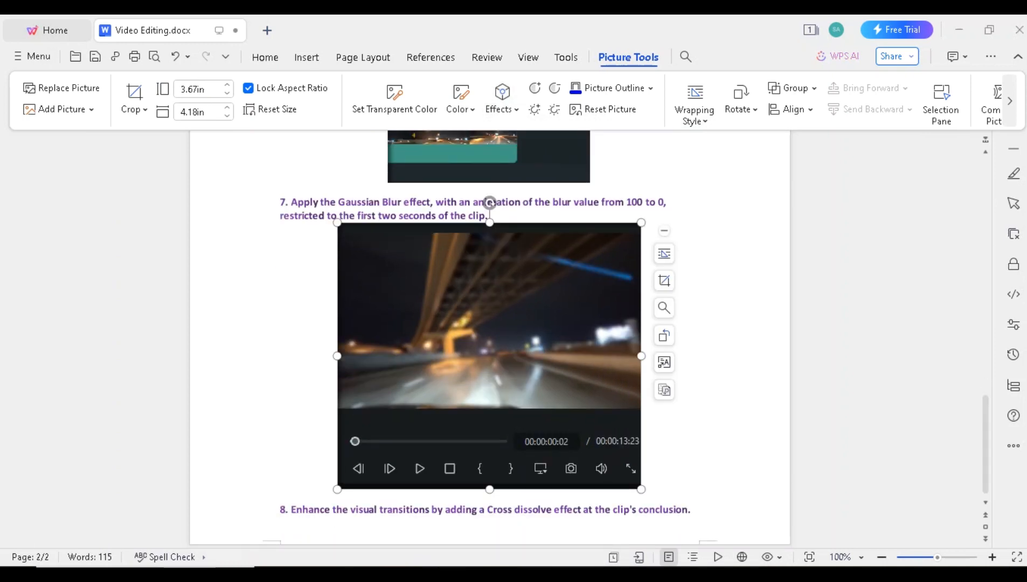
key(super+s)
key(super)
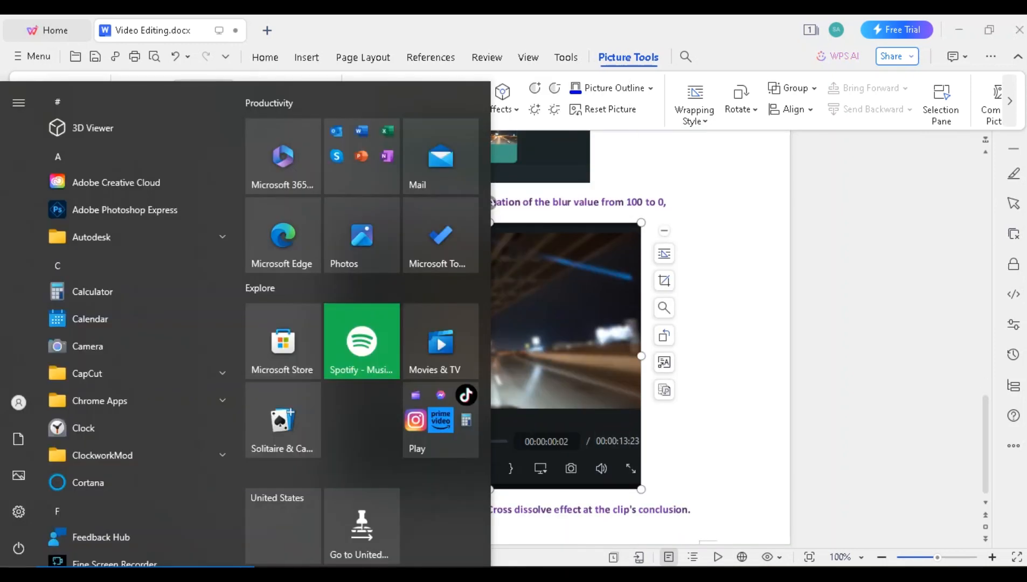
key(super)
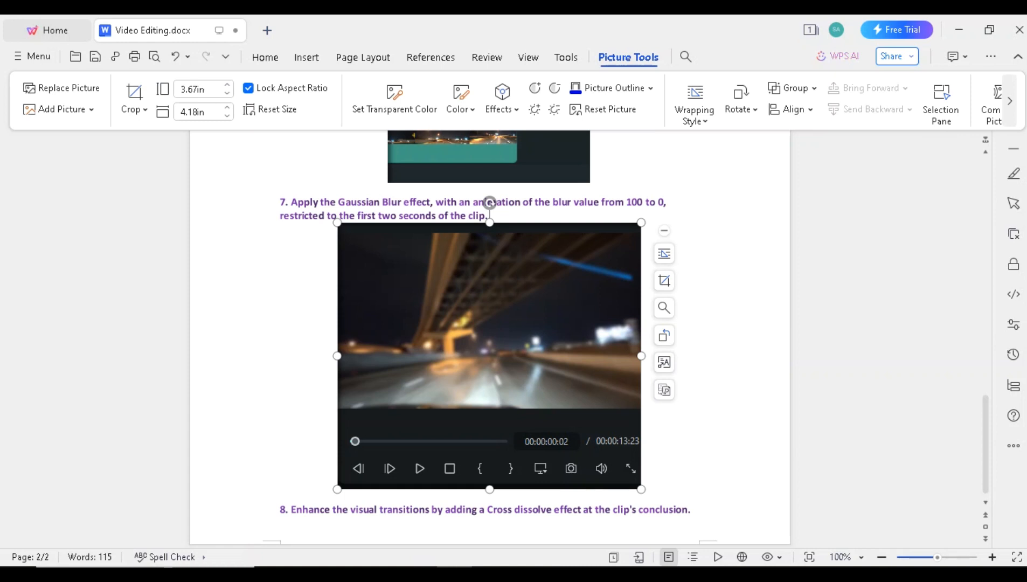
click(691, 510)
key(Return)
key(BackSpace)
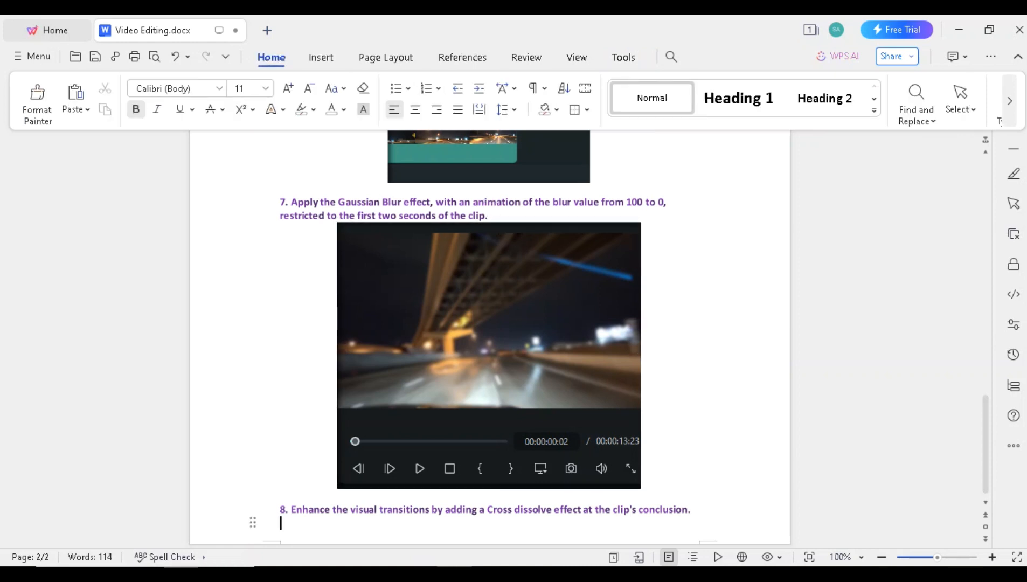
key(Return)
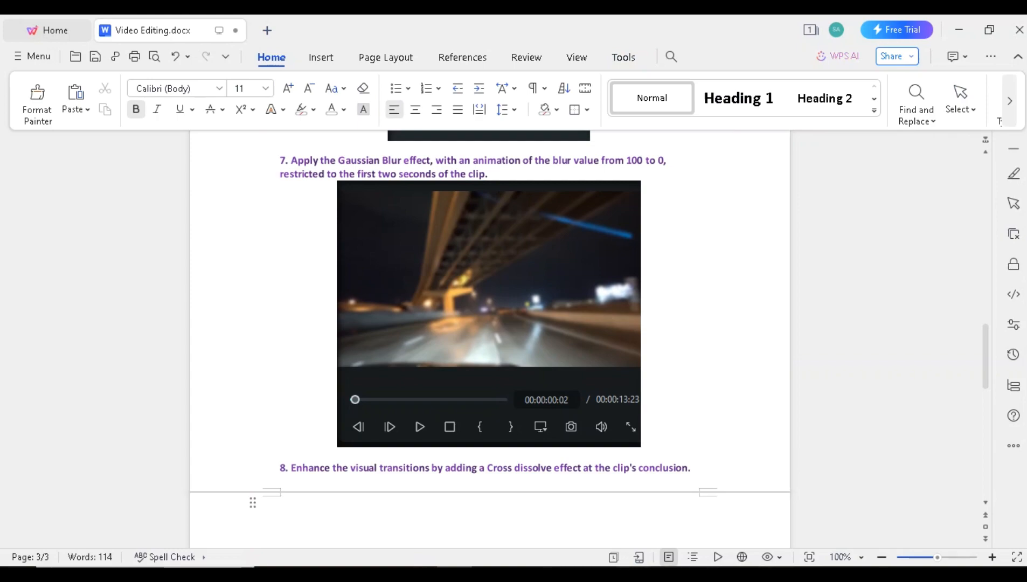
Step: Switch to Filmora and show the hidden Auto Enhance track again
key(alt+Tab)
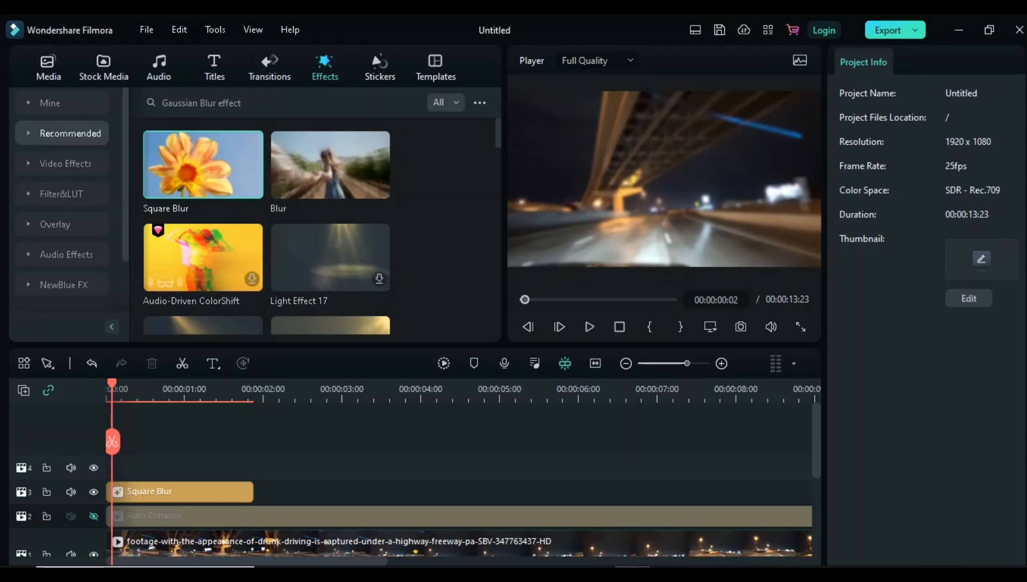
click(323, 516)
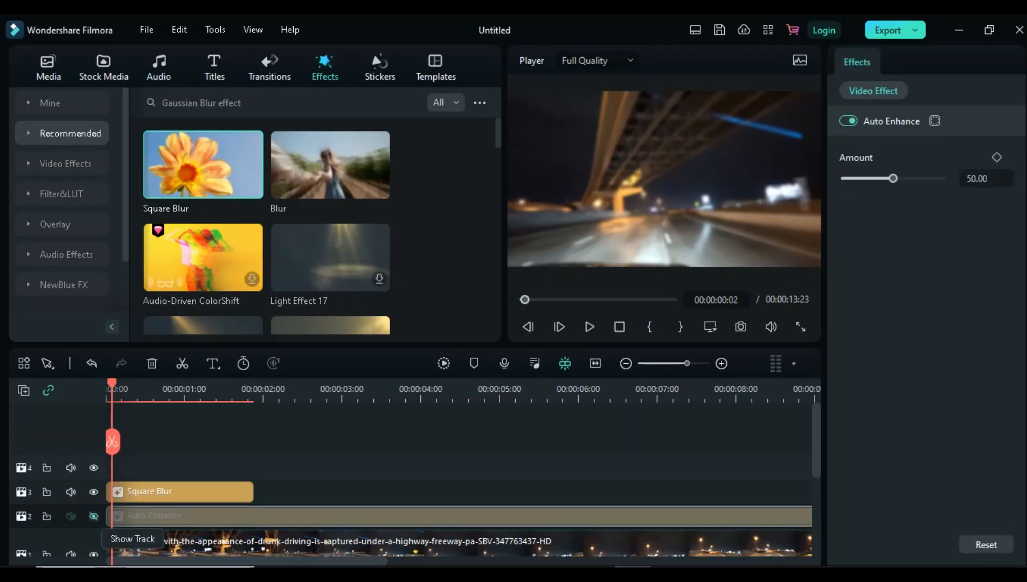
click(93, 517)
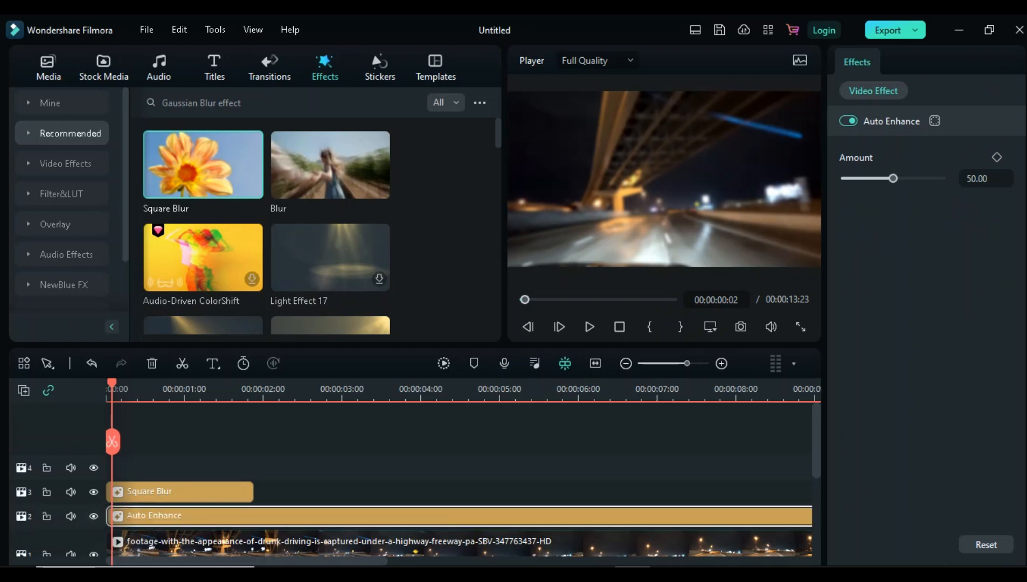
Step: Split the Auto Enhance effect and the highway footage at 00:00:01:24, just after the Square Blur effect ends
click(377, 442)
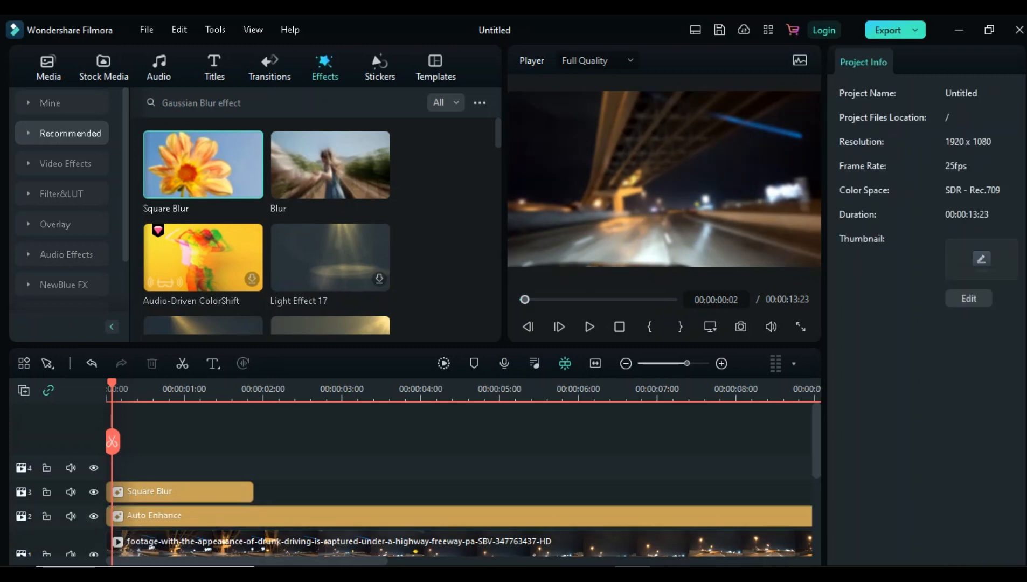
drag(112, 435, 260, 491)
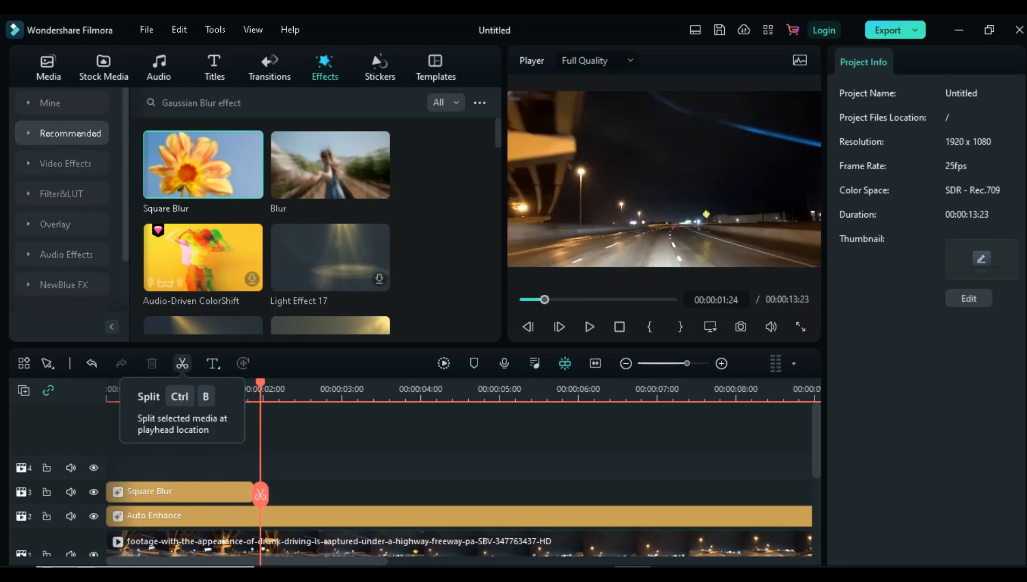
click(182, 364)
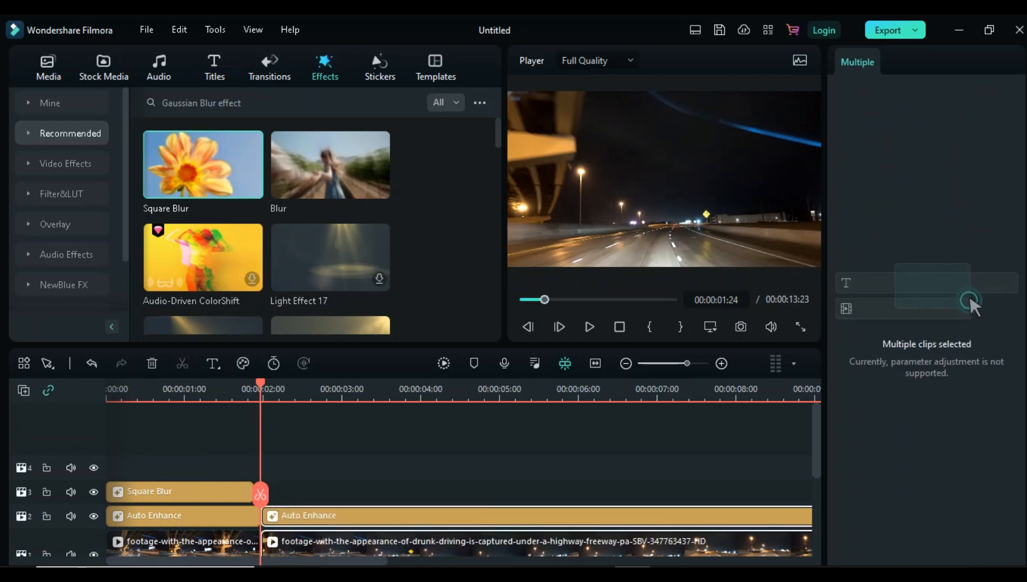
Step: Search the transitions library for "cross dissolve"
click(269, 67)
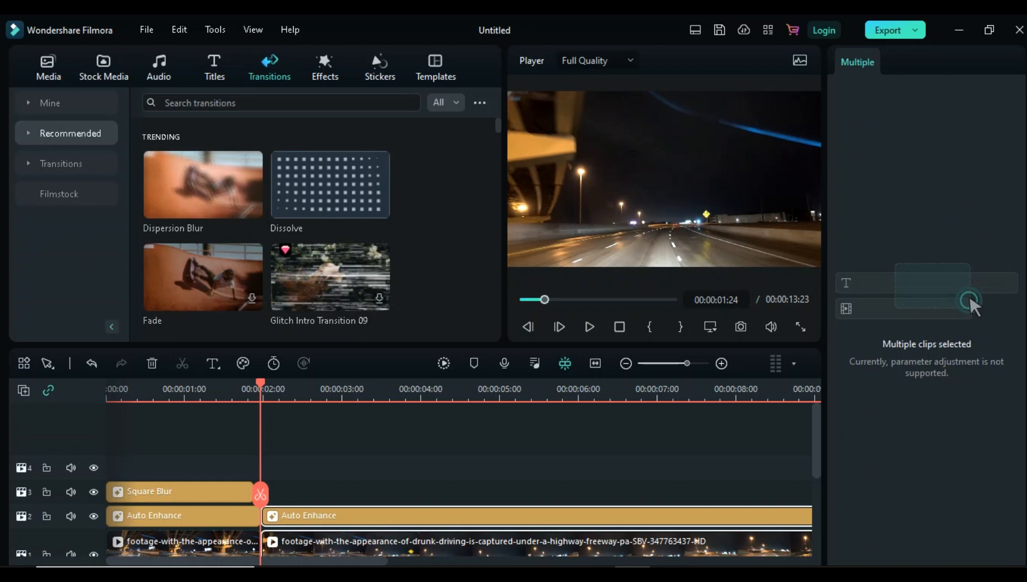
click(226, 103)
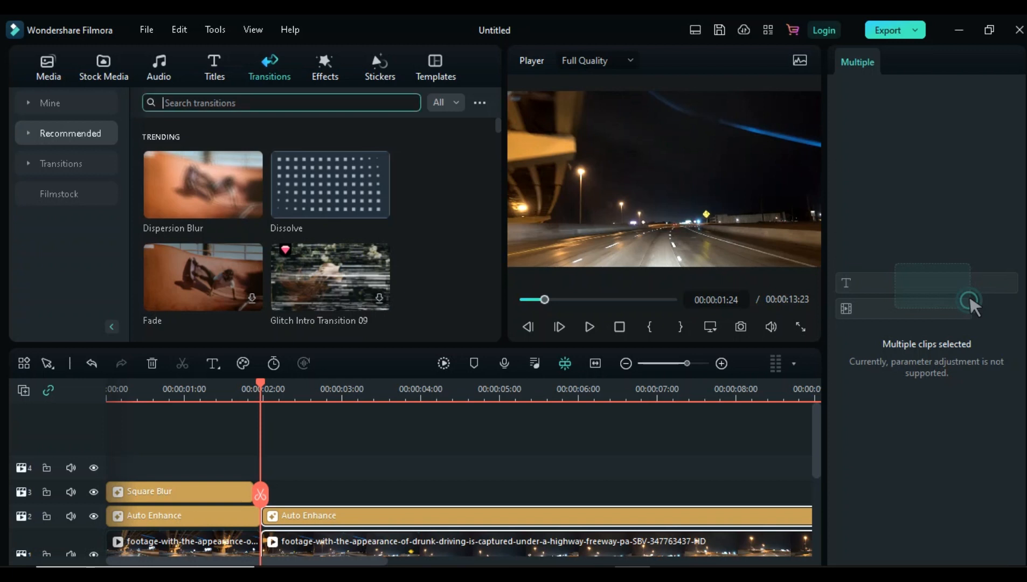
text(cros)
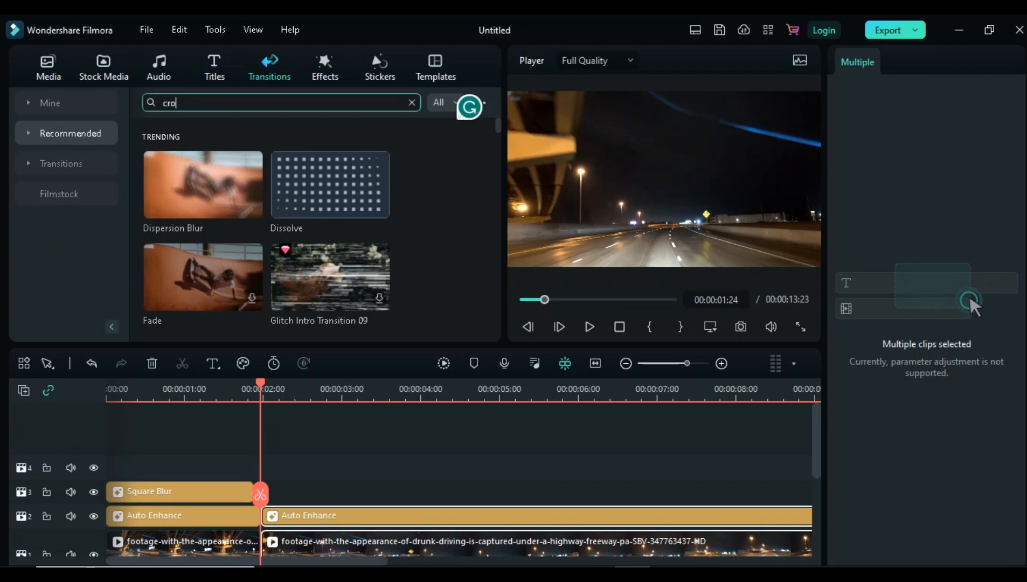
text(s dissol)
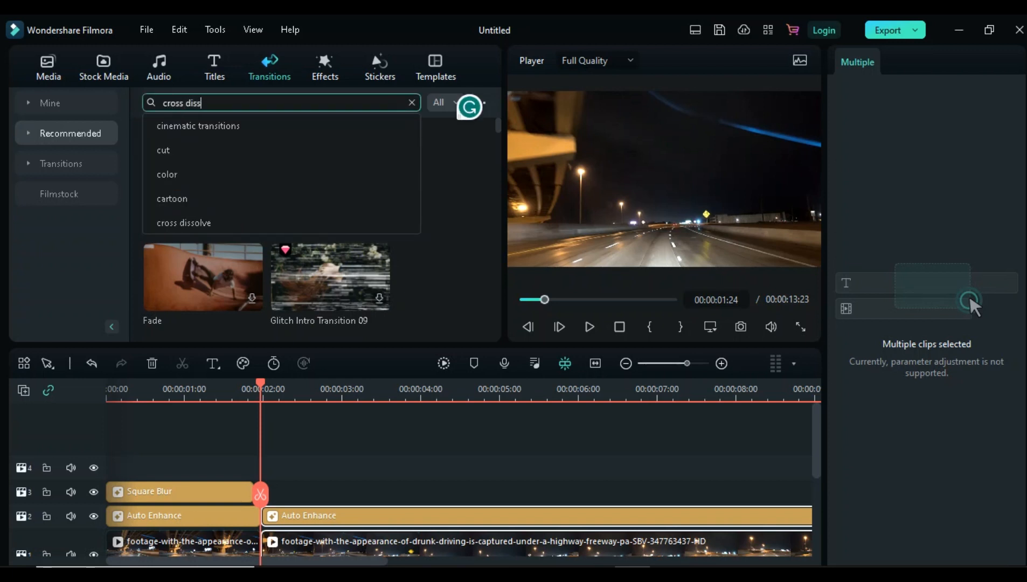
text(ve)
key(Return)
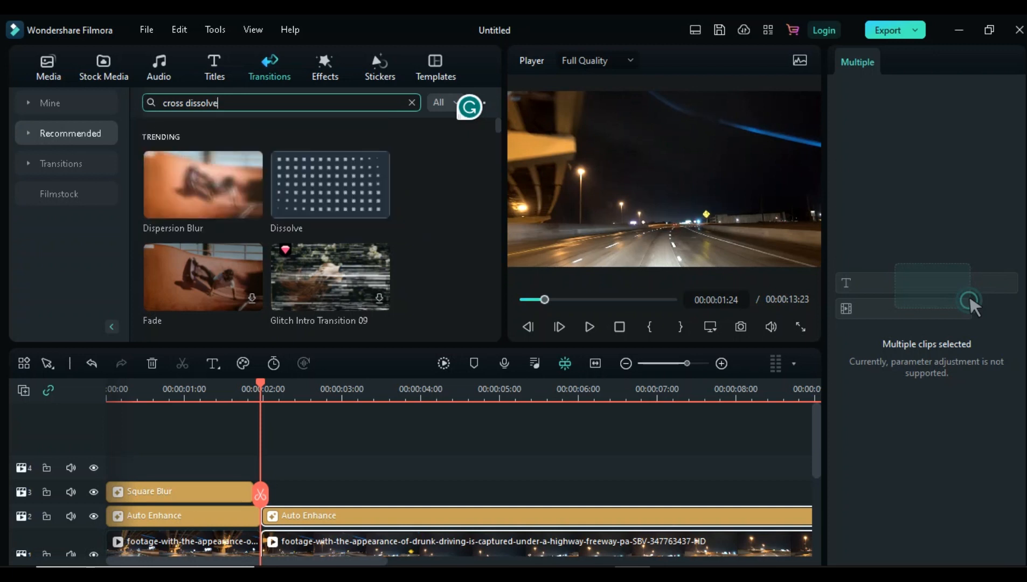
key(BackSpace)
key(BackSpace)
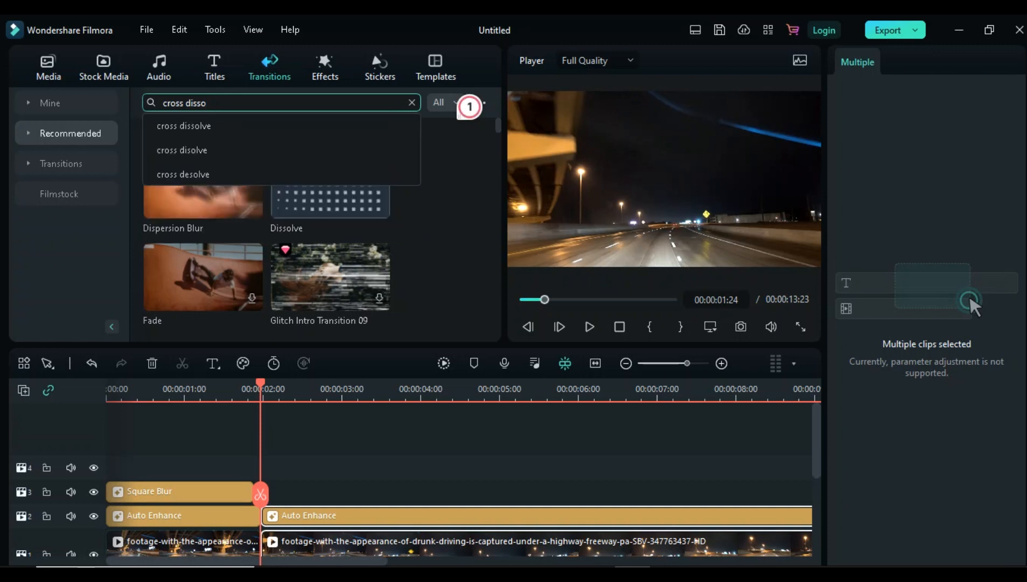
text(lve)
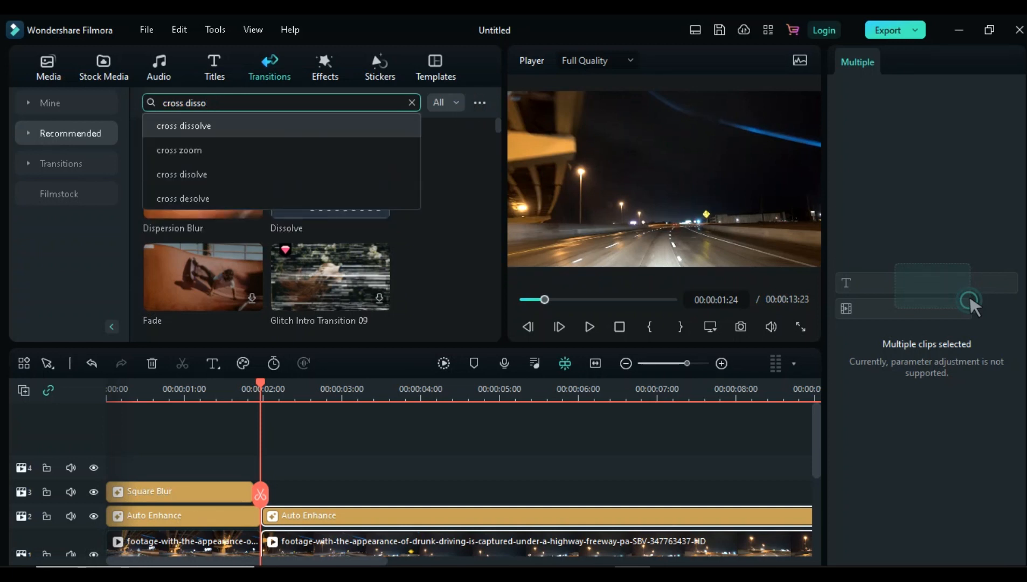
key(Return)
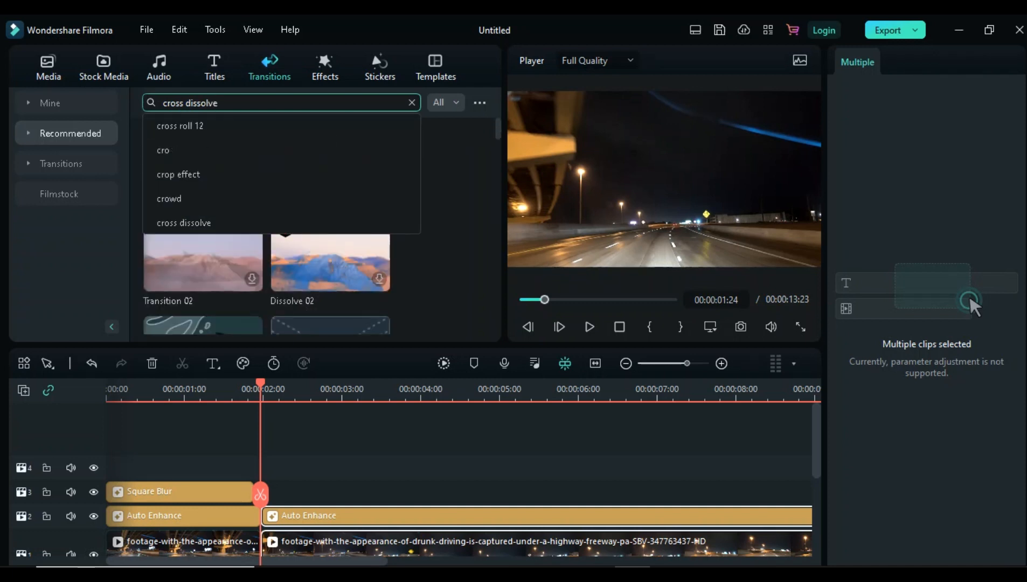
click(443, 237)
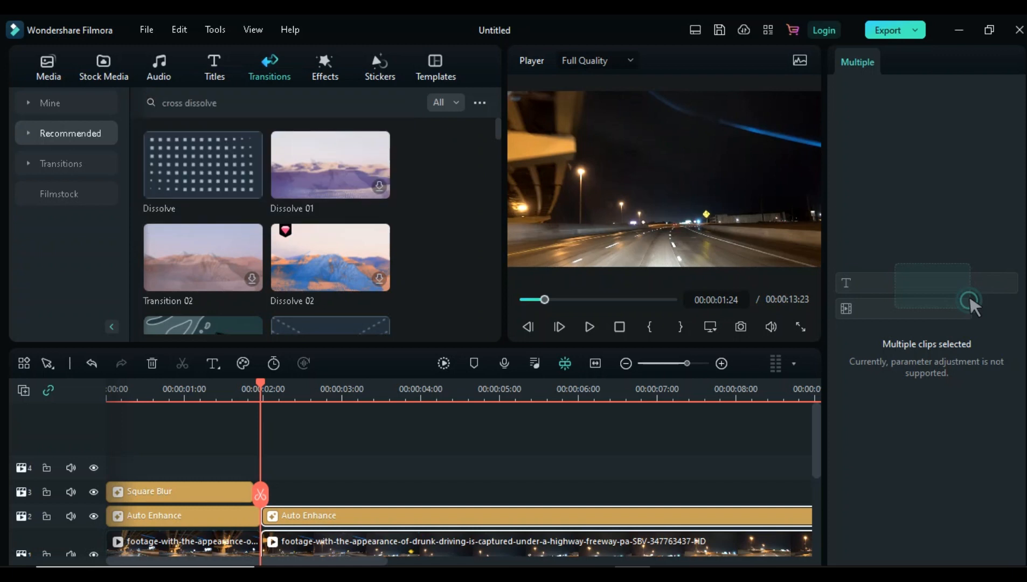
Step: Download the Dissolve 01 and Dissolve 02 transitions and preview both of them
click(379, 187)
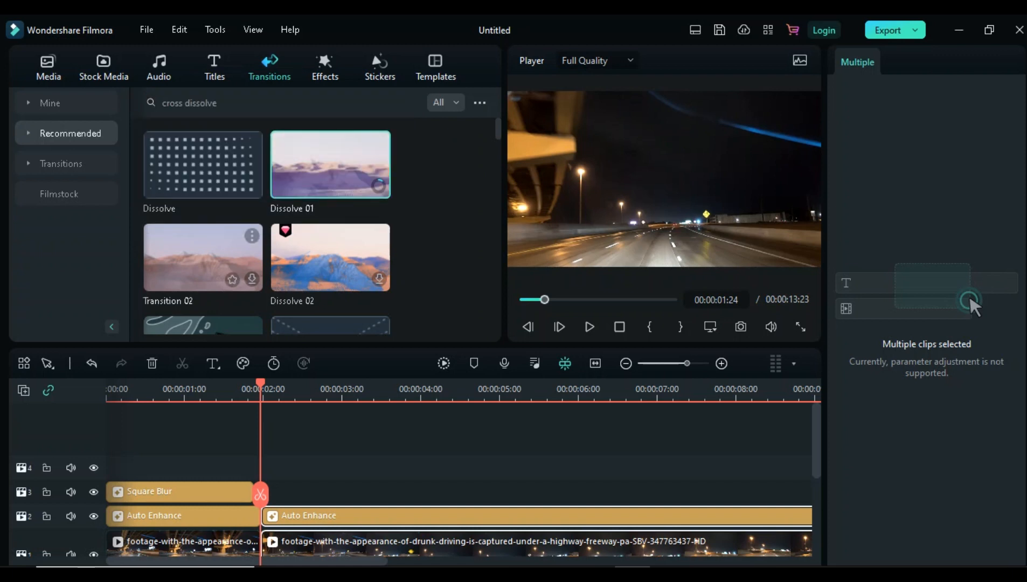
click(379, 278)
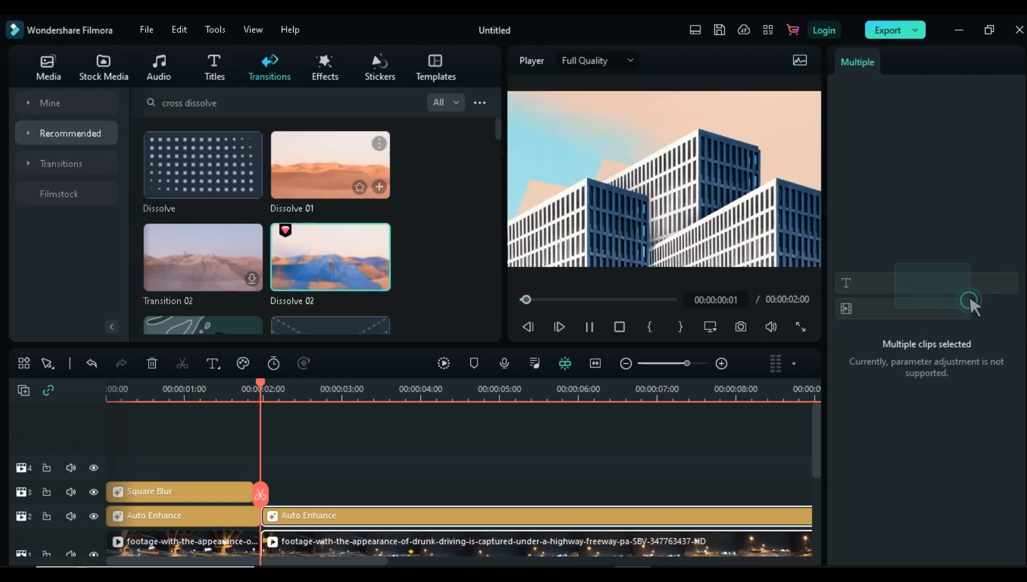
click(330, 165)
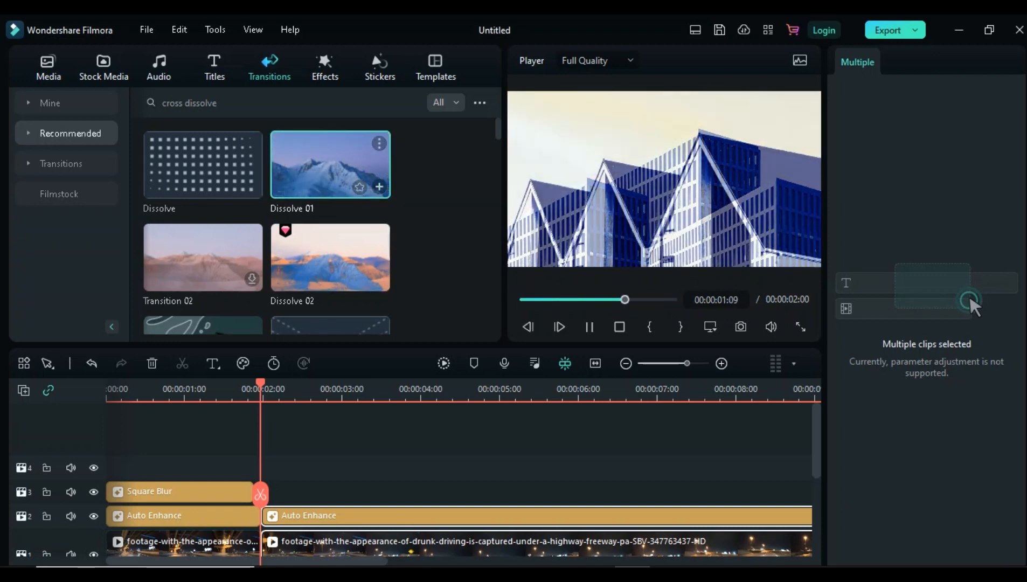
click(330, 258)
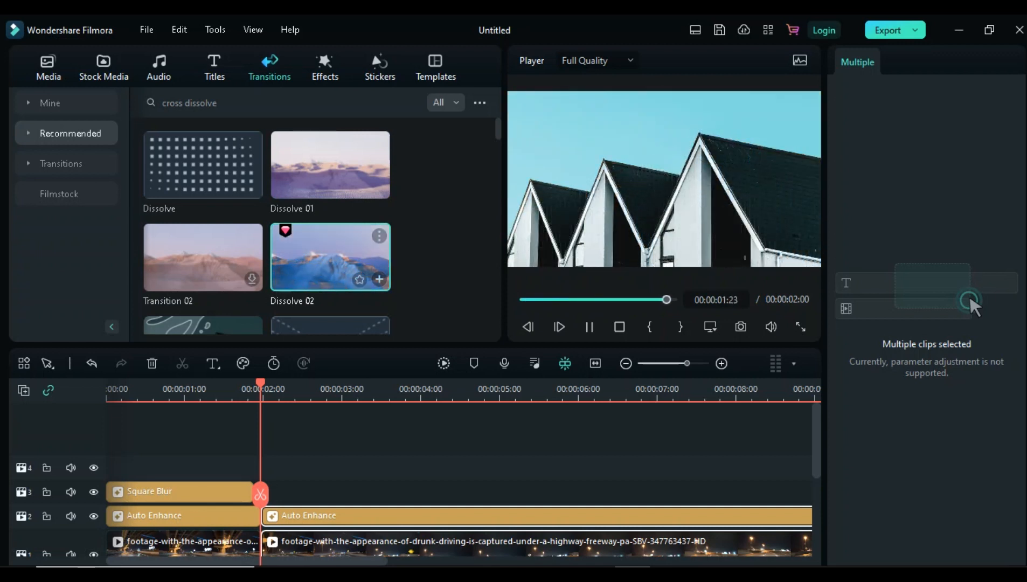
click(331, 165)
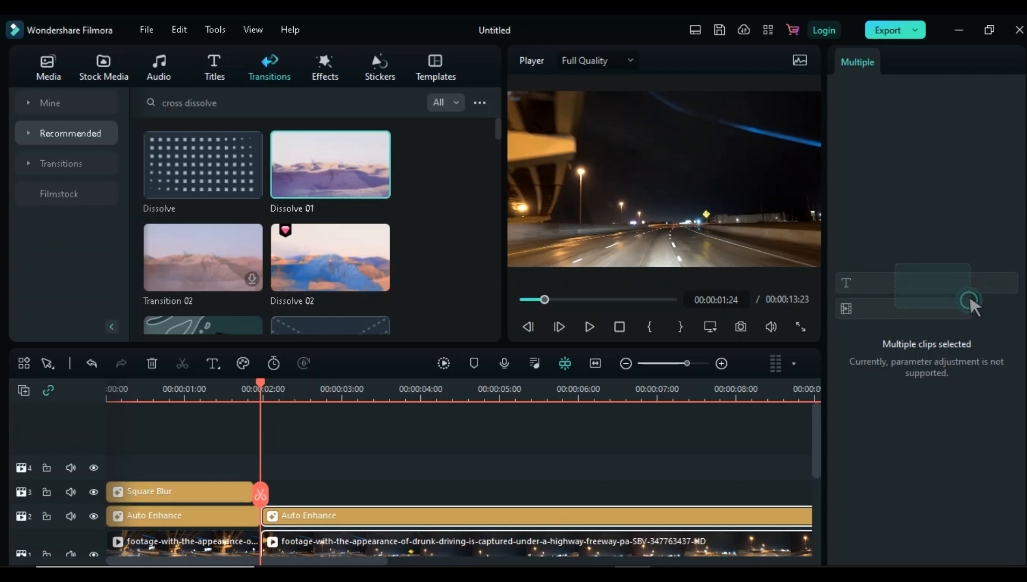
Step: Try to place the Dissolve 01 transition on the timeline at the cut between the two footage clips
mouse_move(260, 495)
mouse_down()
mouse_move(244, 495)
mouse_move(261, 498)
mouse_up()
scroll(457, 485, down, 3)
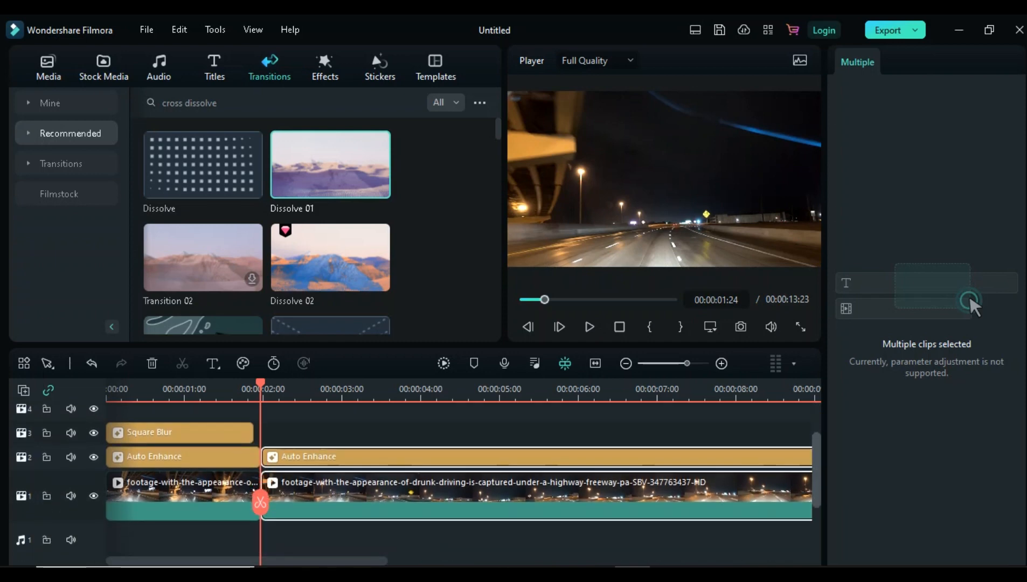
key(super)
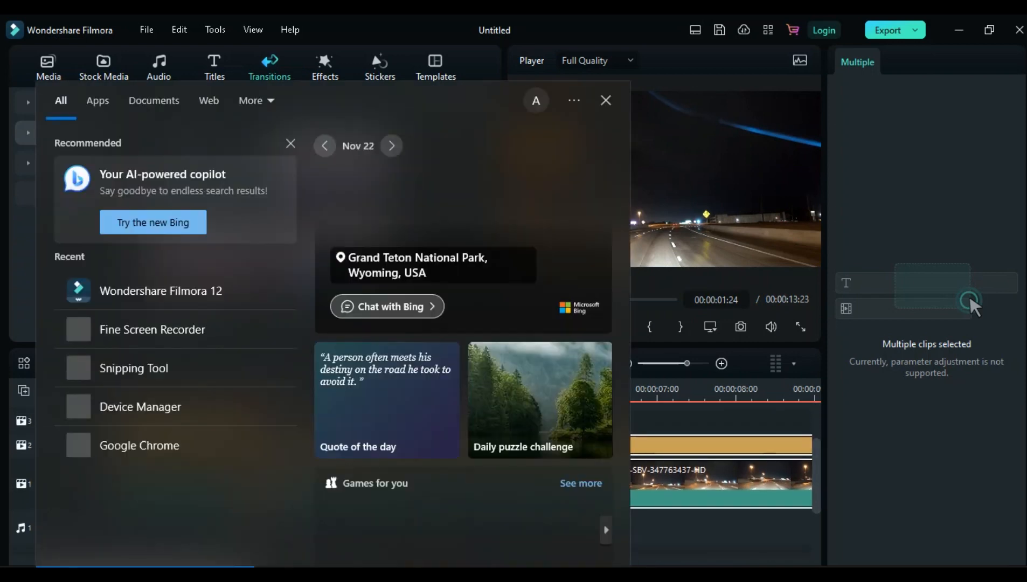
key(super)
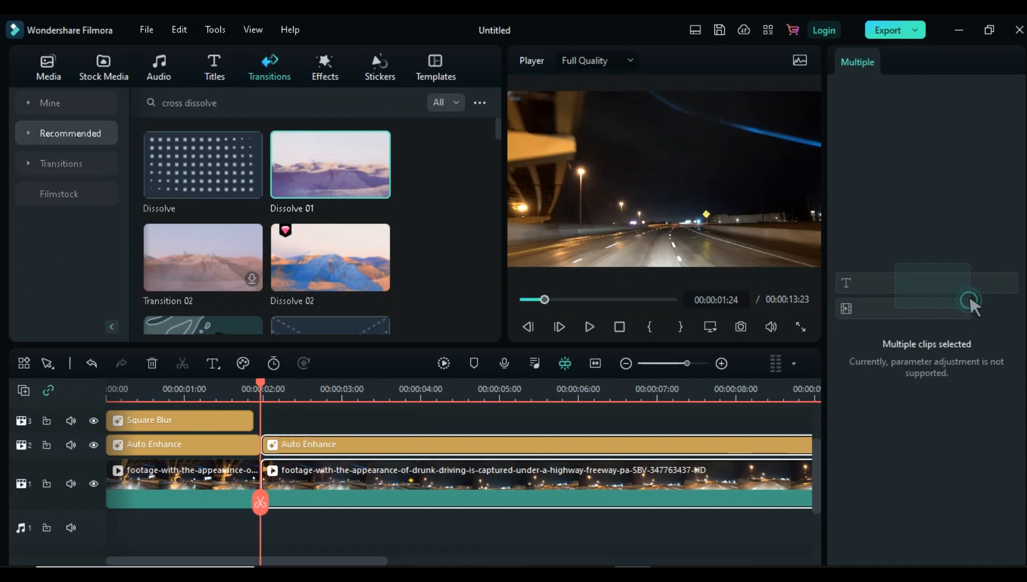
click(330, 165)
drag(330, 164, 260, 415)
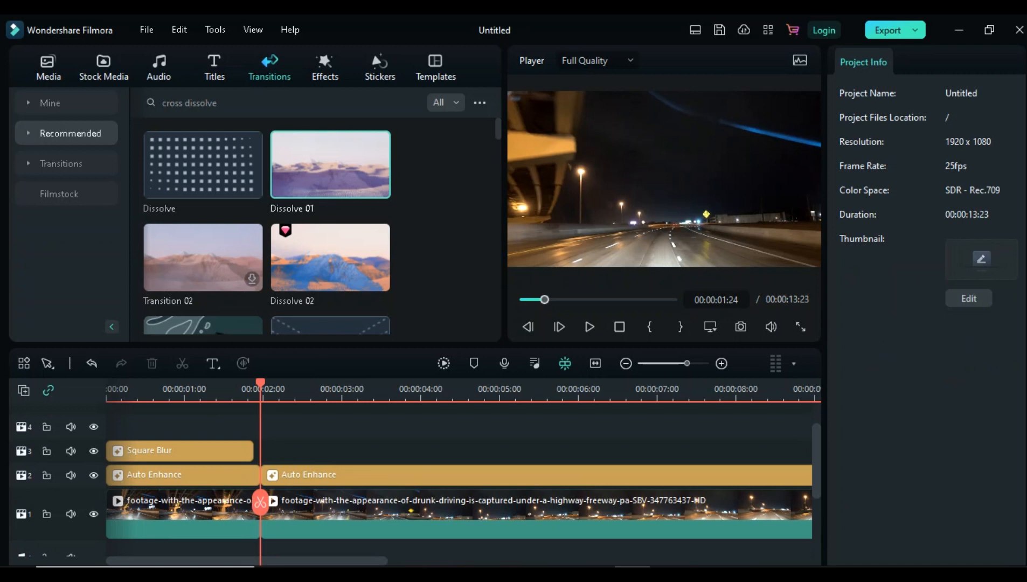
Step: Play the timeline from 00:00:01:17 across the cut to check the transition between the footage clips
drag(260, 502, 238, 502)
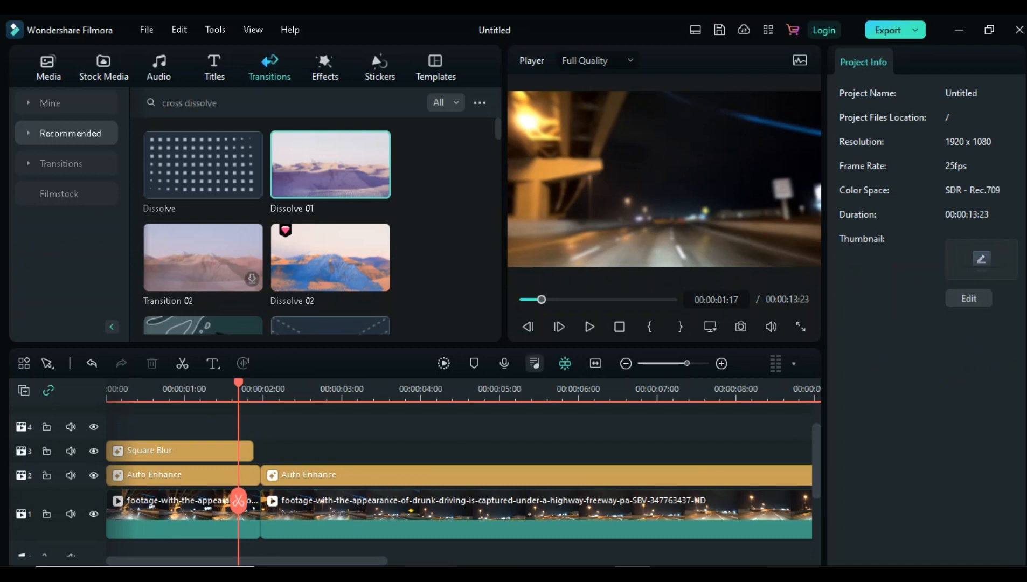
click(589, 326)
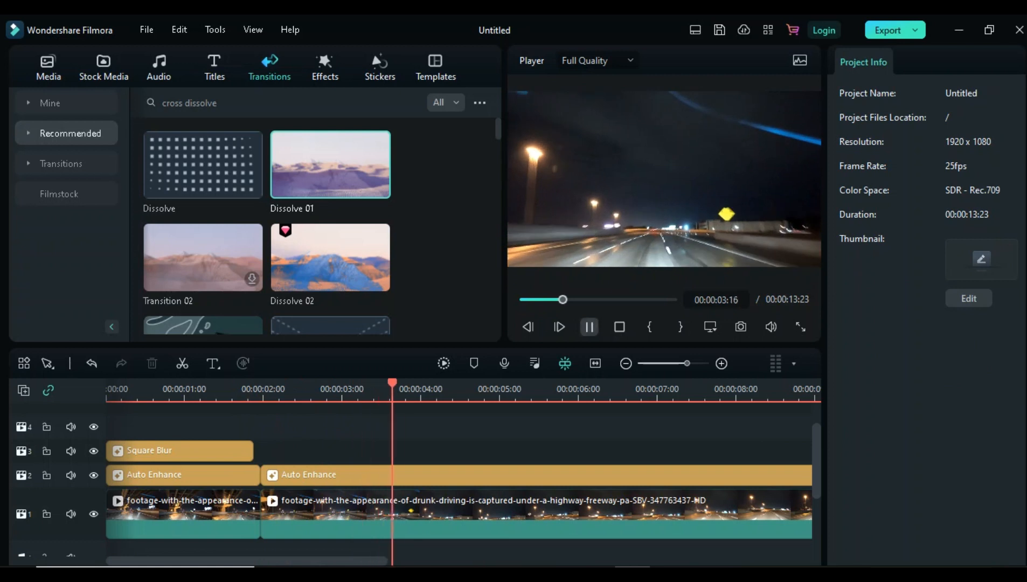
click(589, 326)
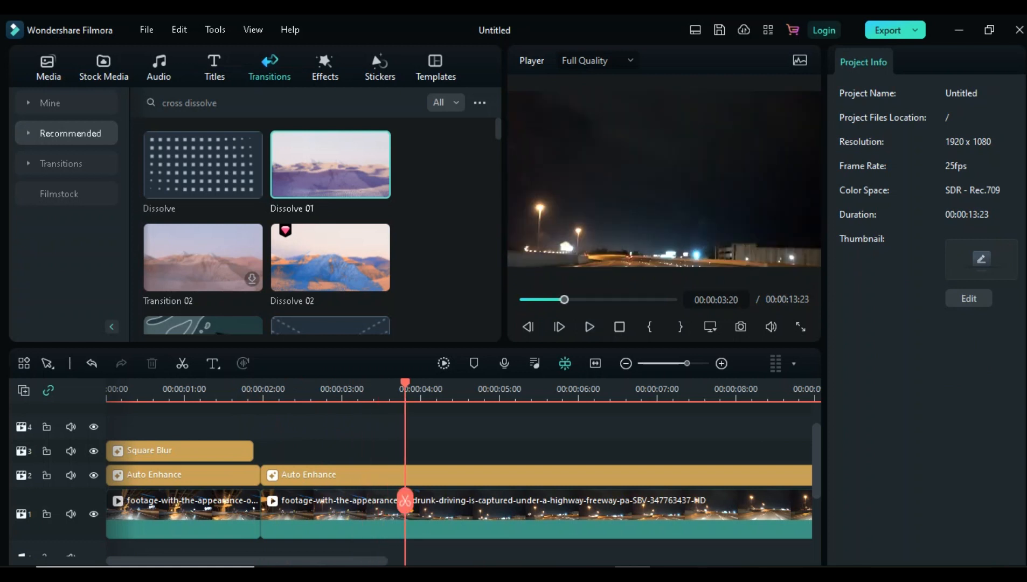
Step: Return the playhead to the cut at 00:00:01:24 and apply the Dissolve 01 transition between the two footage clips
drag(405, 501, 261, 536)
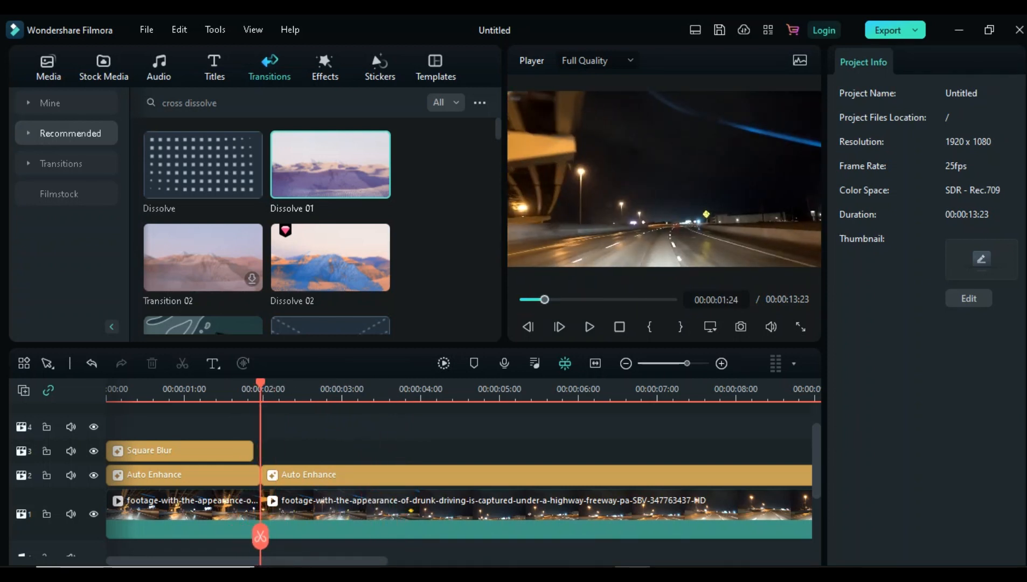
mouse_move(331, 165)
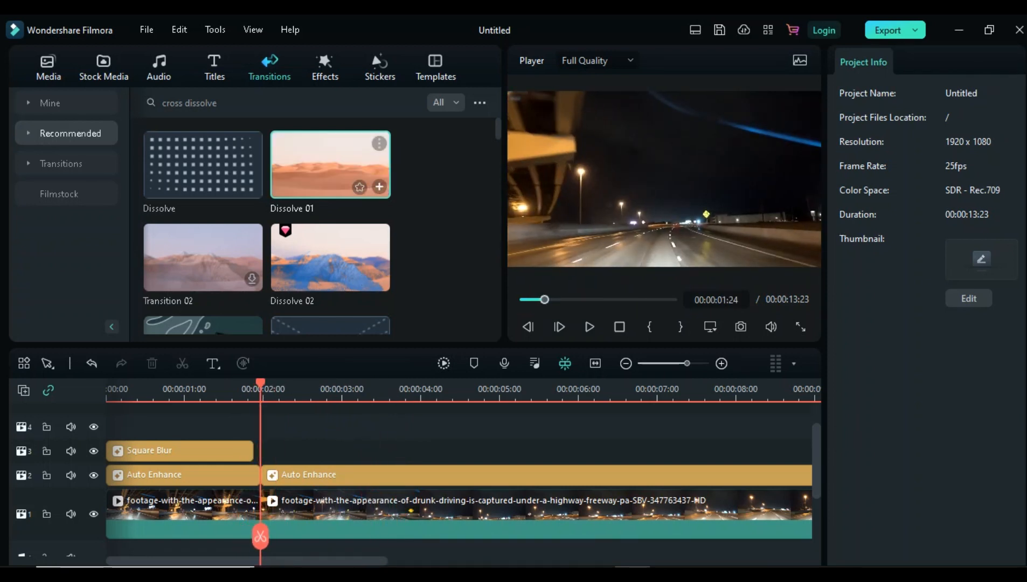
click(379, 186)
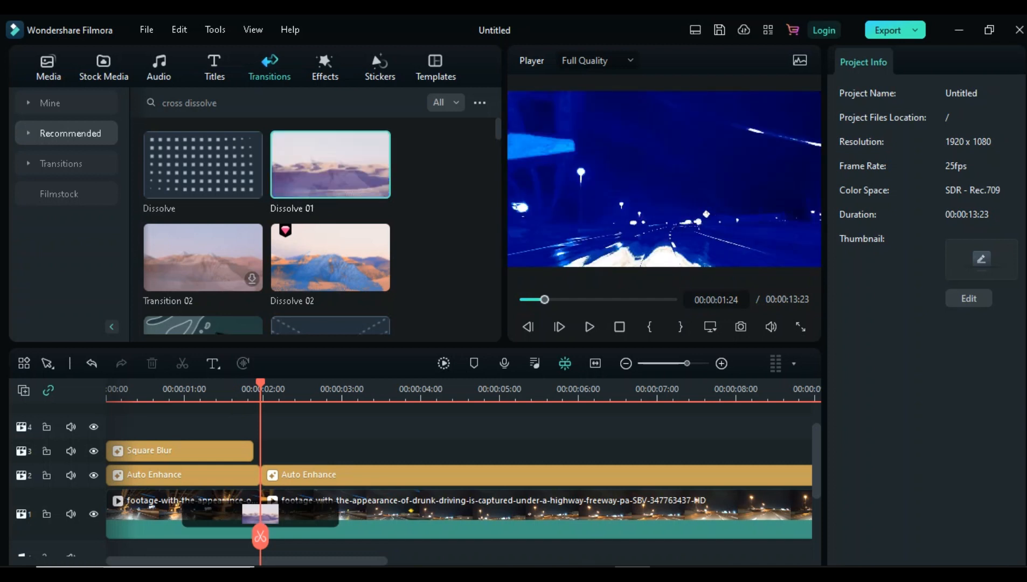
Step: Snip the timeline area around the Dissolve 01 transition and paste the snip below task 8 in Video Editing.docx
click(774, 574)
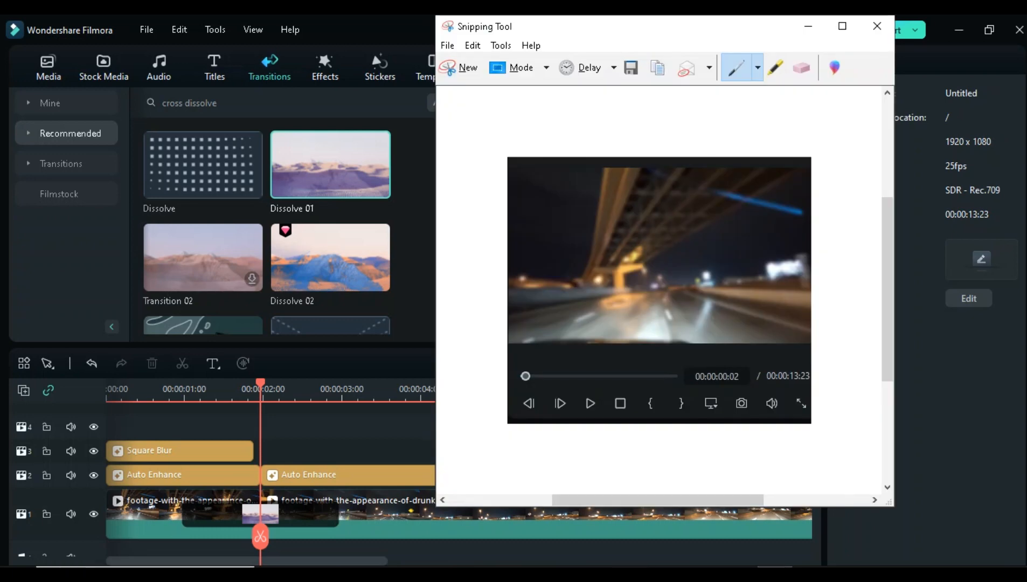
click(452, 68)
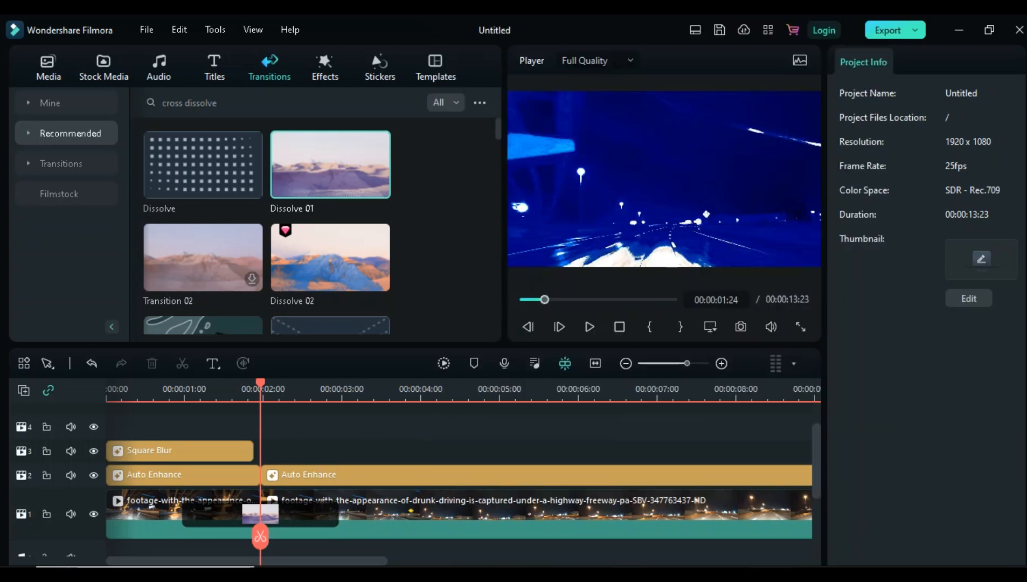
drag(136, 481, 423, 554)
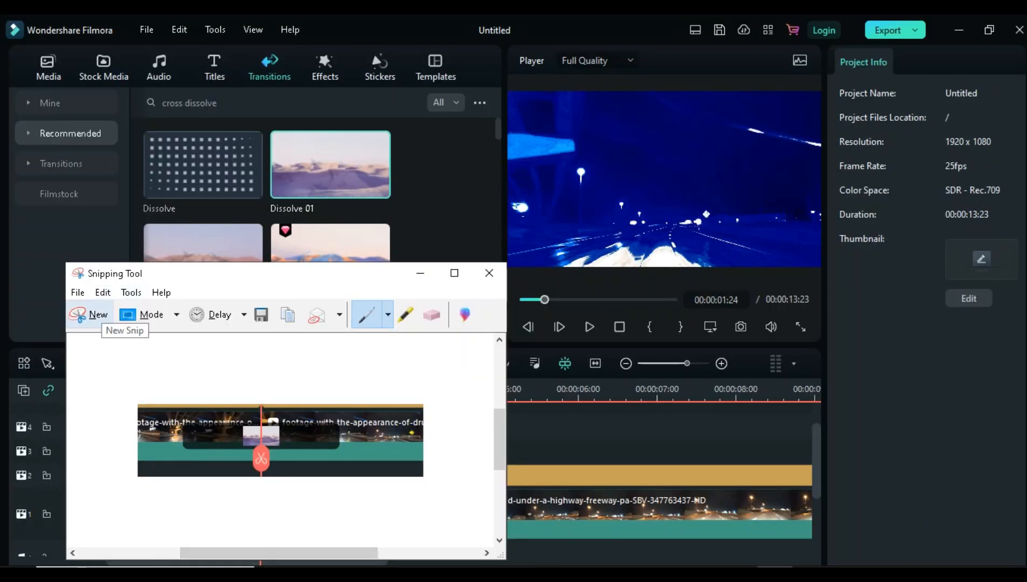
click(288, 315)
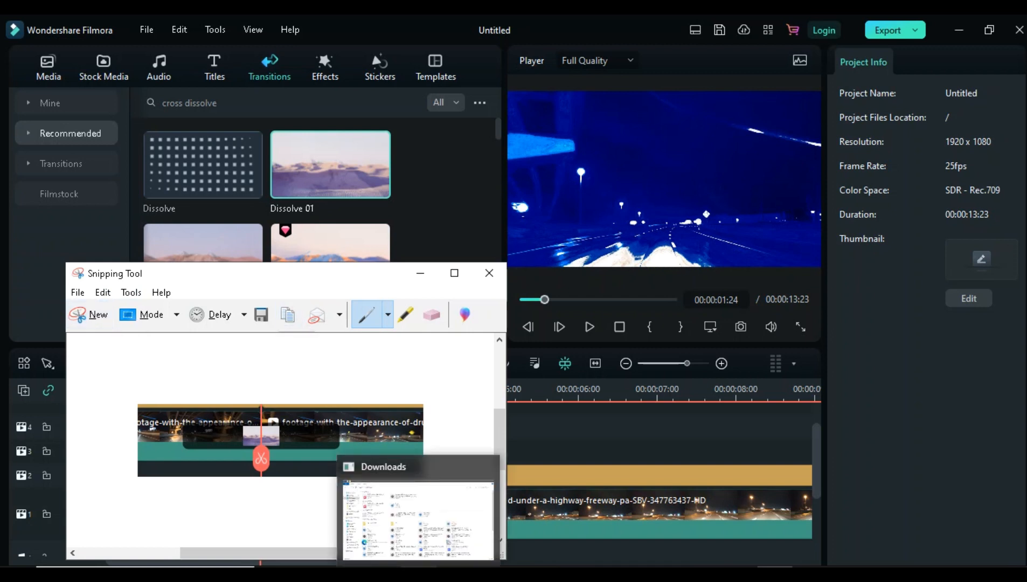
mouse_move(454, 575)
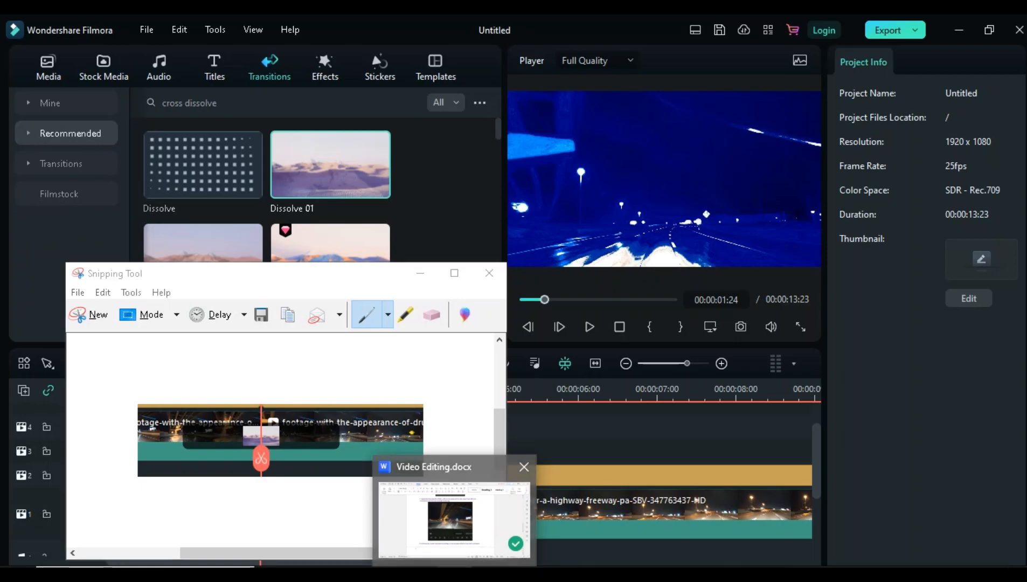
click(455, 517)
key(ctrl+v)
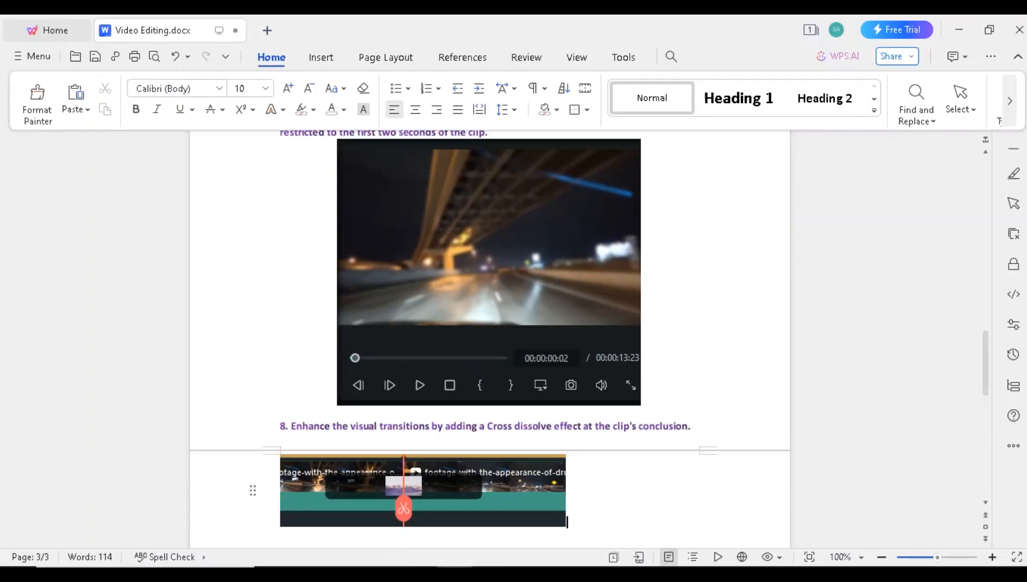
Step: Apply the first inner shadow preset to the pasted timeline snip, centre it on the page, and save the document
click(422, 491)
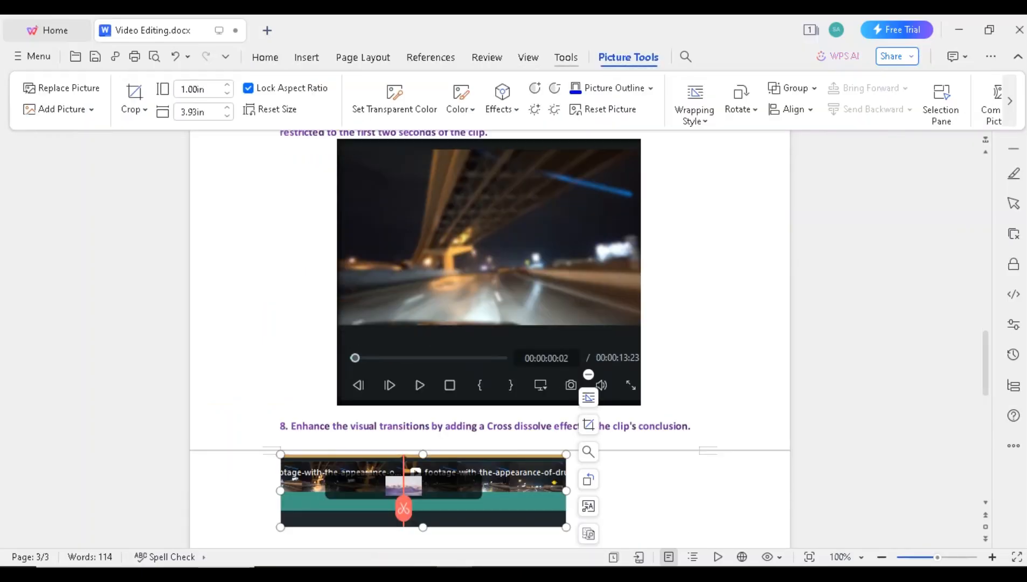
click(502, 100)
mouse_move(531, 140)
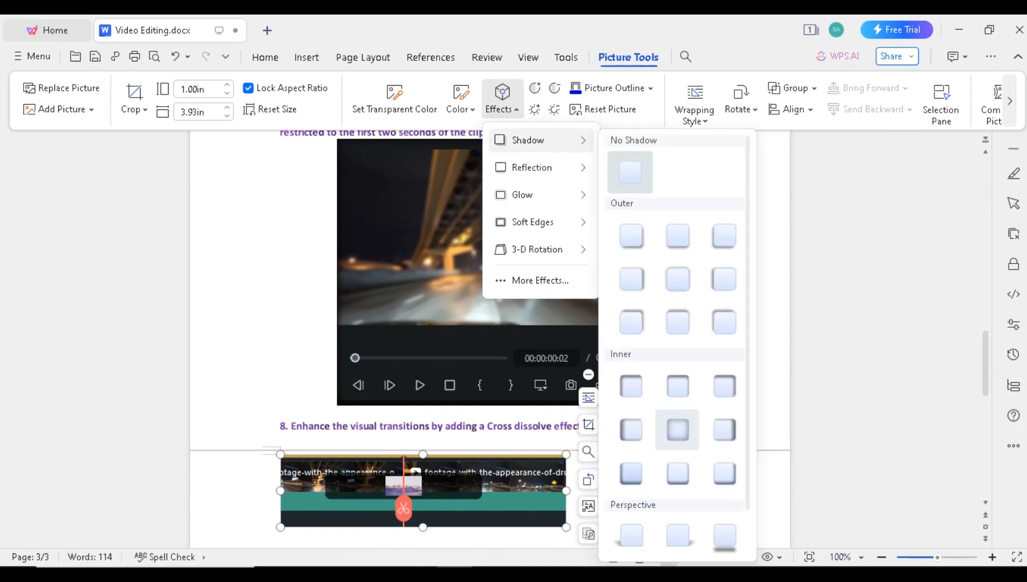
click(631, 387)
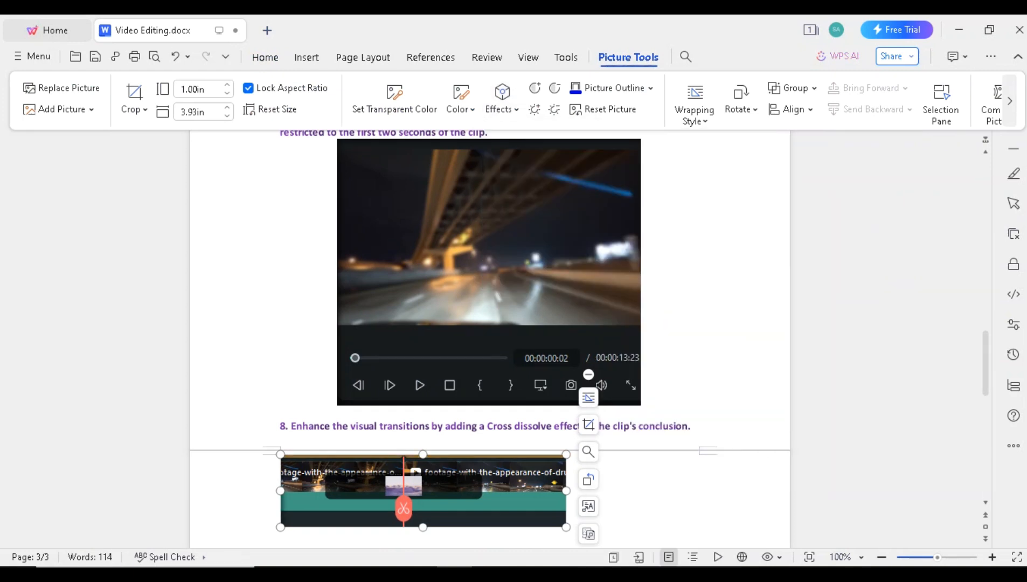
click(265, 57)
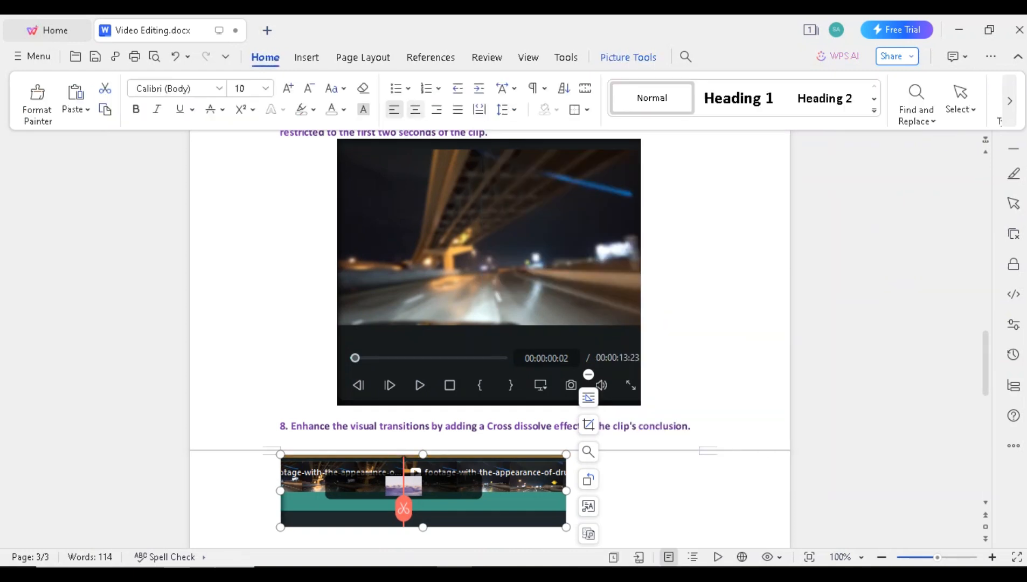
click(415, 110)
key(ctrl+s)
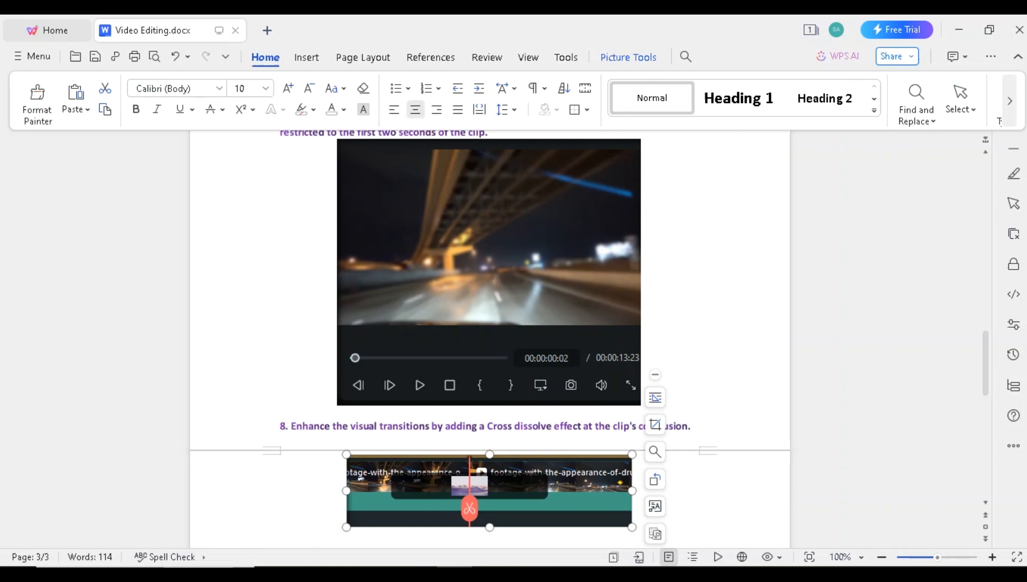
Step: Review the document from its title down to the task 8 snip
scroll(489, 339, up, 15)
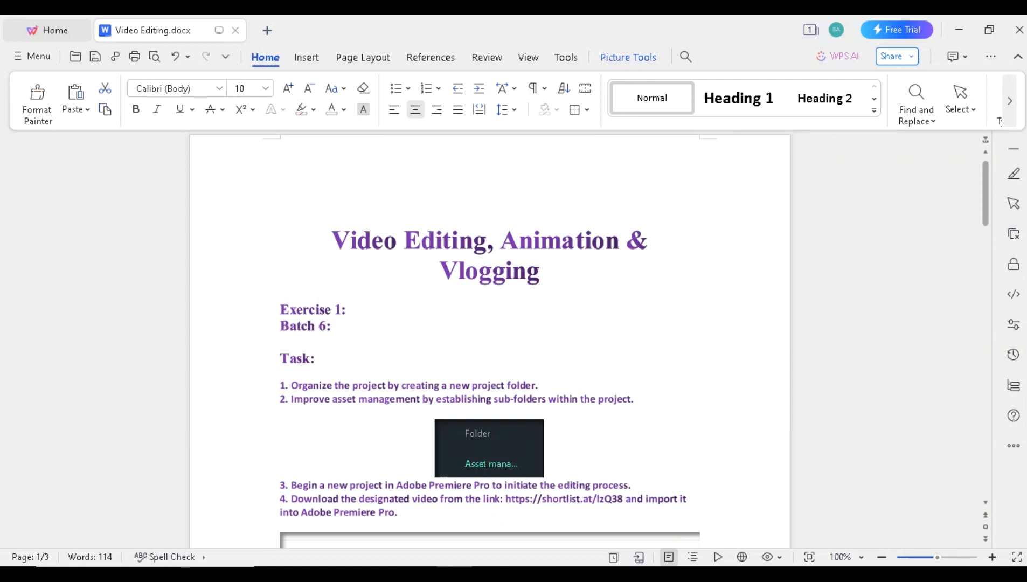
drag(985, 207, 985, 239)
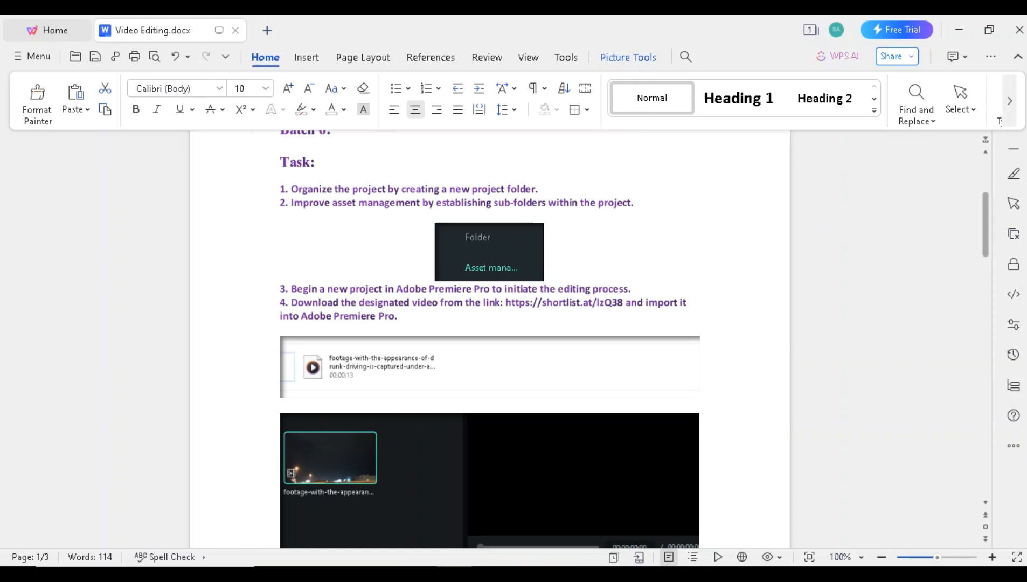
drag(986, 225, 985, 377)
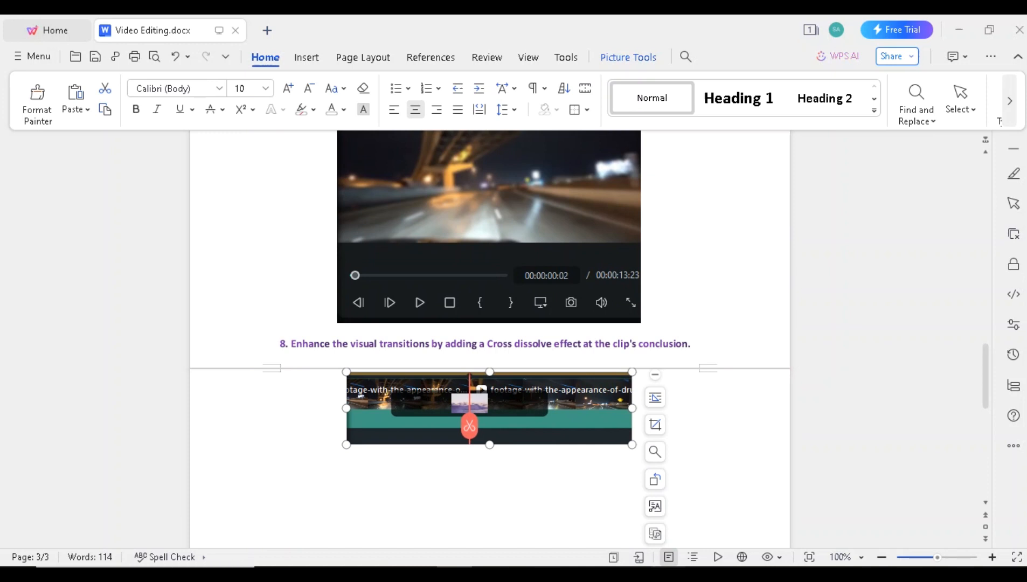
Step: Switch to the DigiSkills LMS in the browser and open the submission page for the Video Editing, Animation and Vlogging Hands-on Exercise No. 1
click(668, 575)
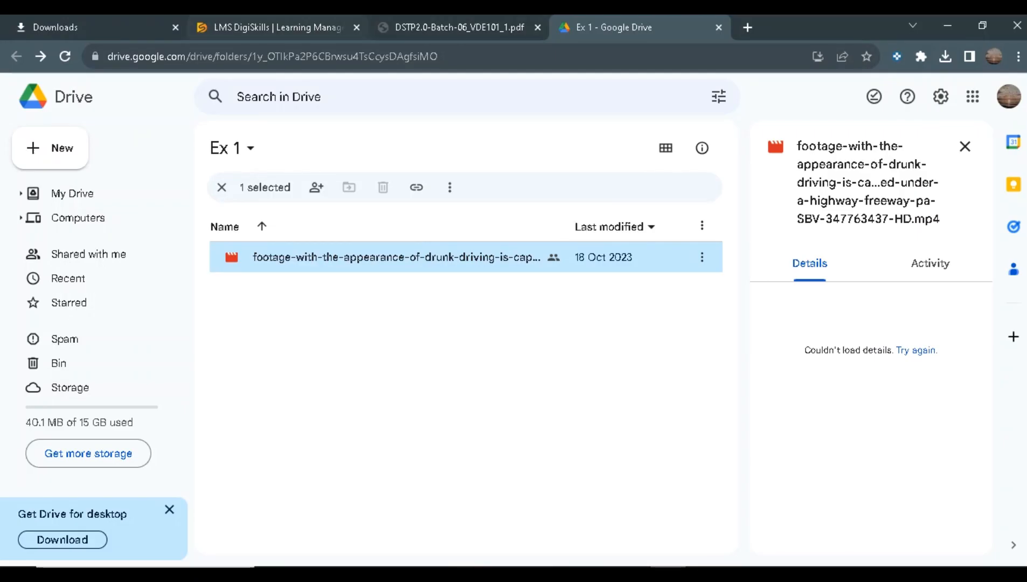
click(302, 28)
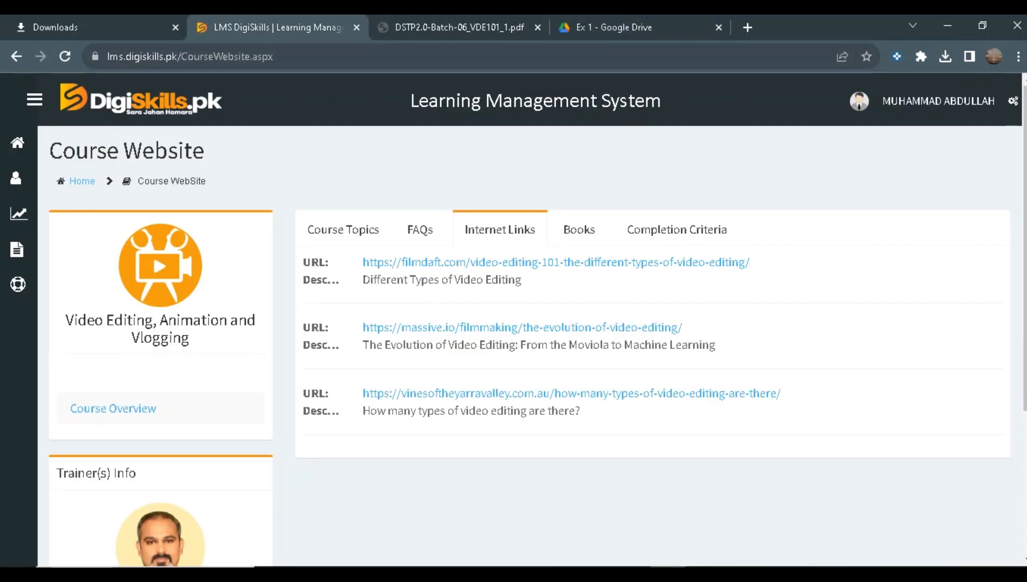
click(140, 101)
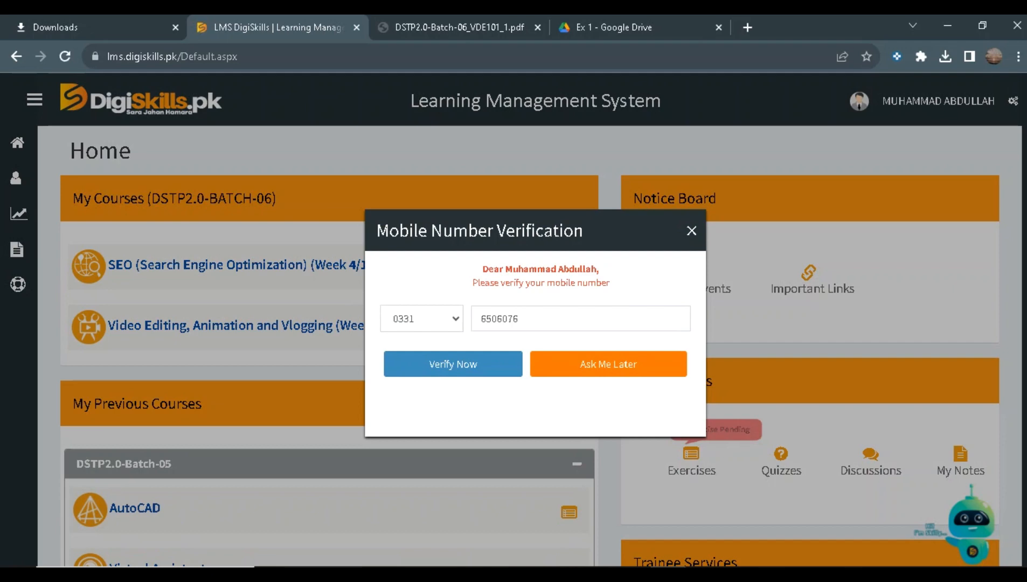
click(692, 231)
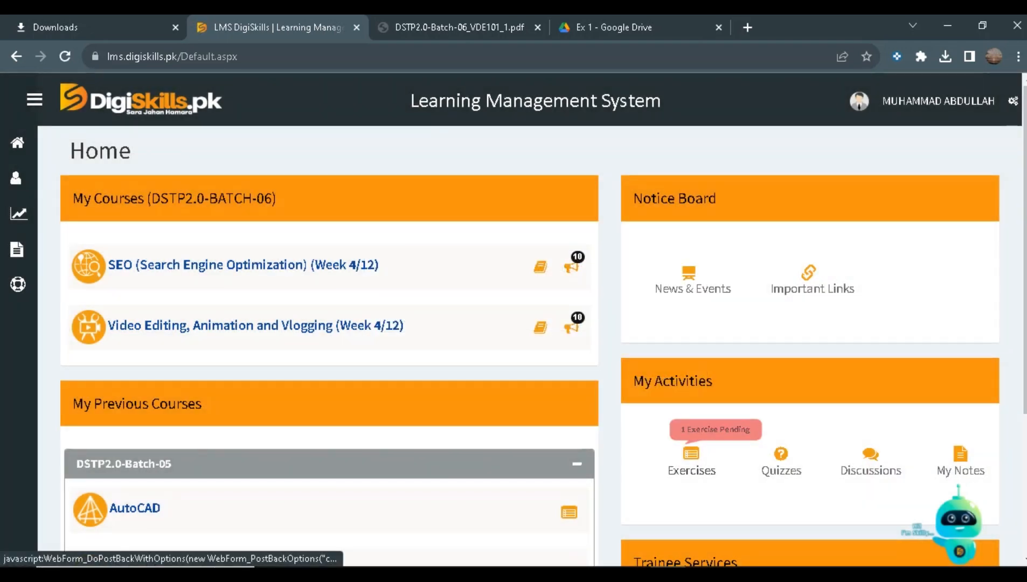
click(691, 458)
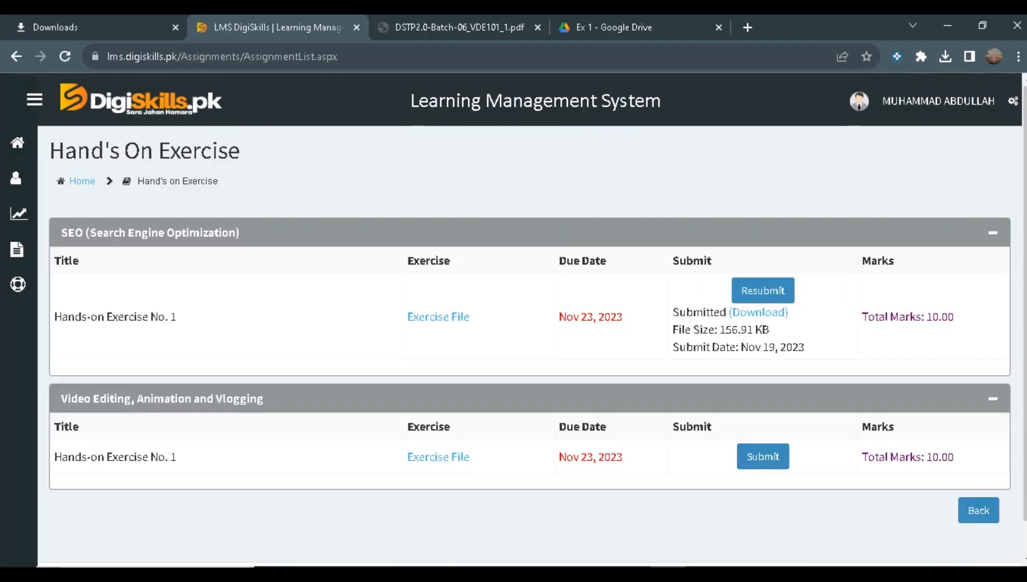
click(763, 456)
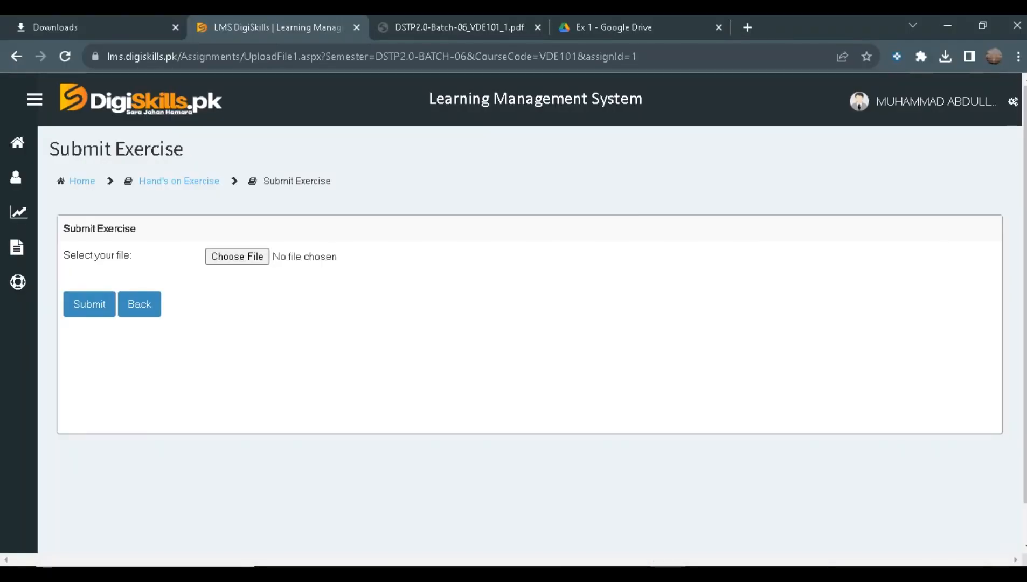
Step: Choose Video Editing.docx from the digi folder on drive D: as the exercise file and submit it
click(237, 256)
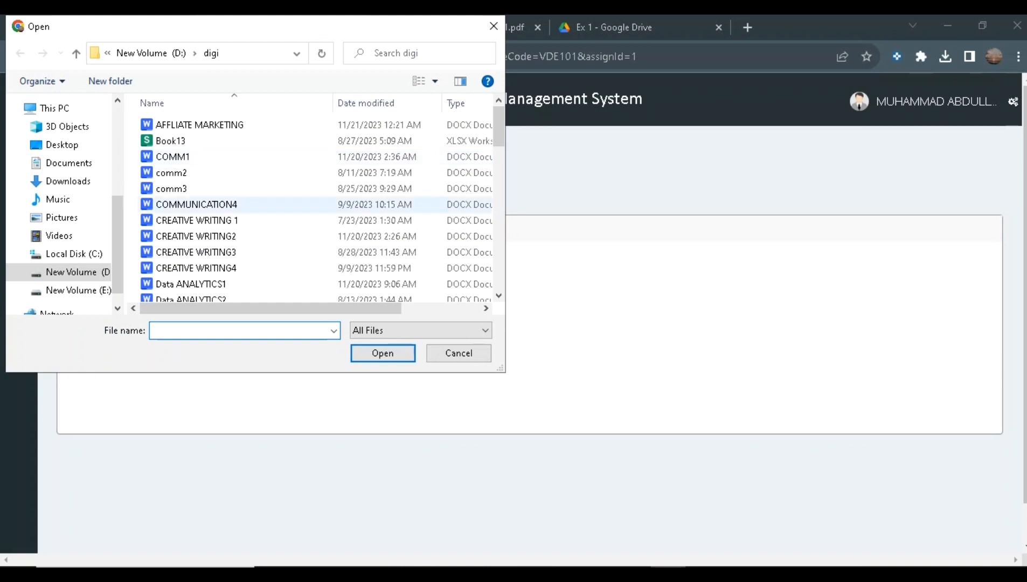
scroll(315, 211, down, 8)
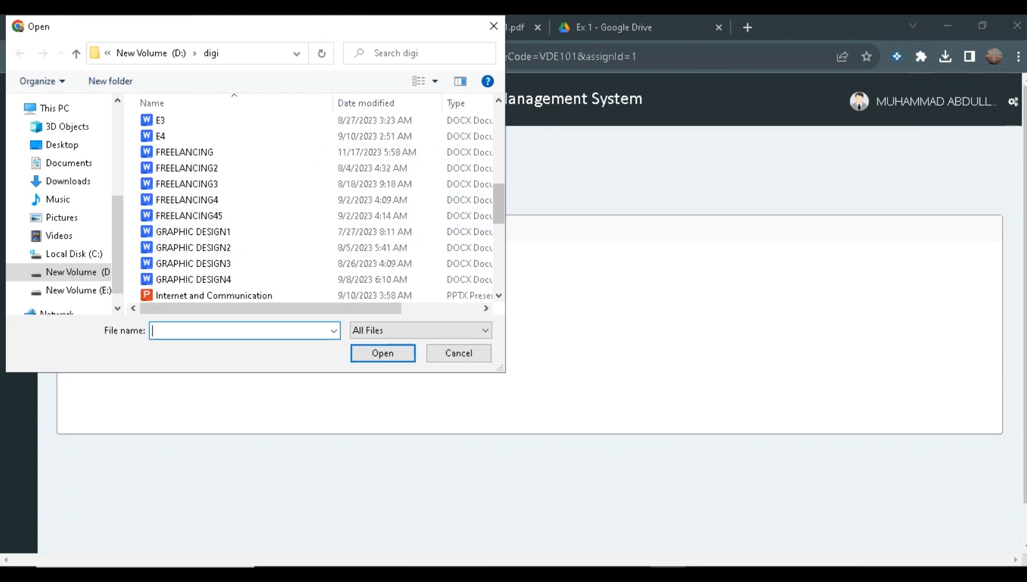
scroll(315, 207, down, 4)
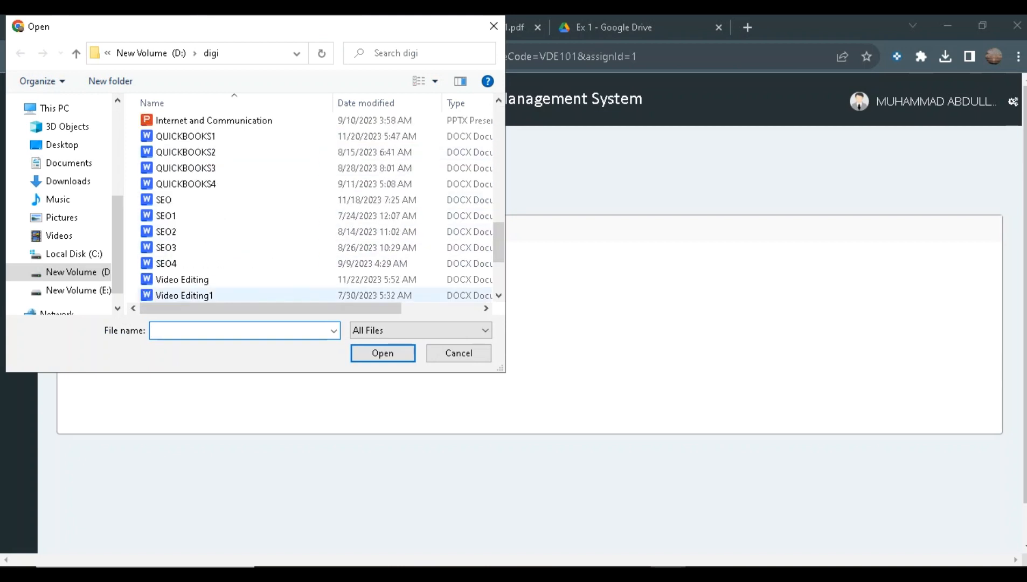
click(182, 279)
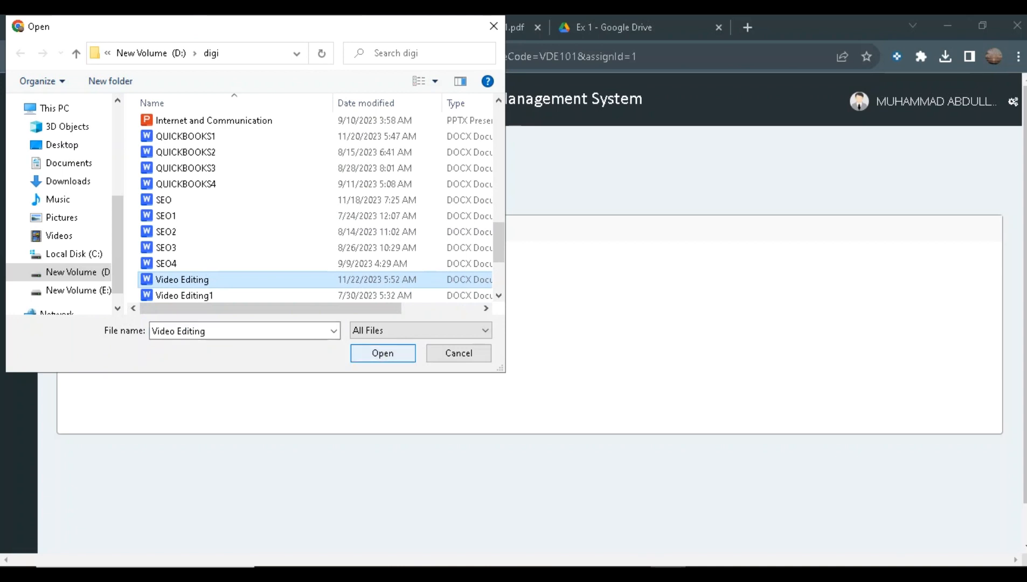
click(383, 353)
click(89, 304)
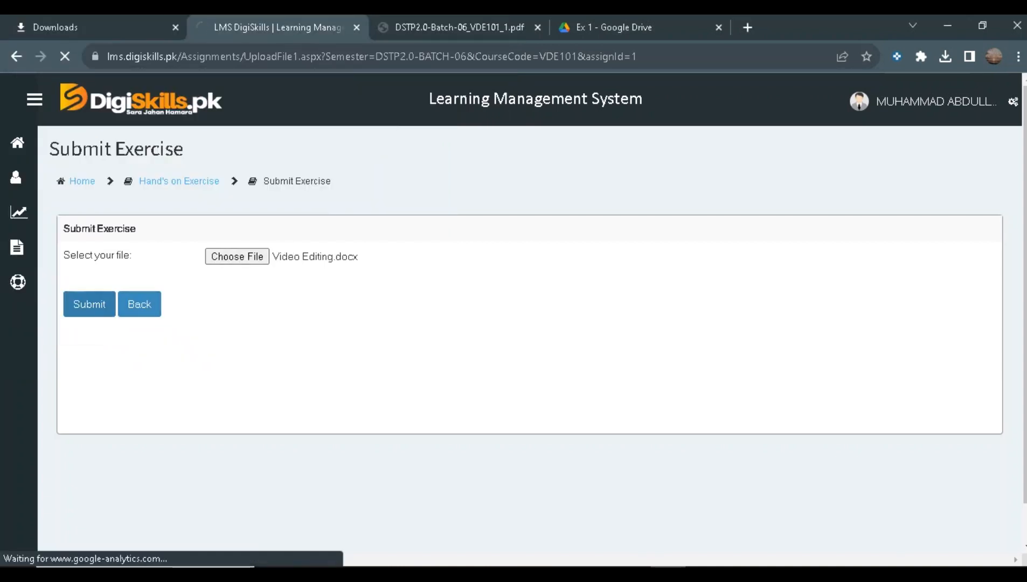